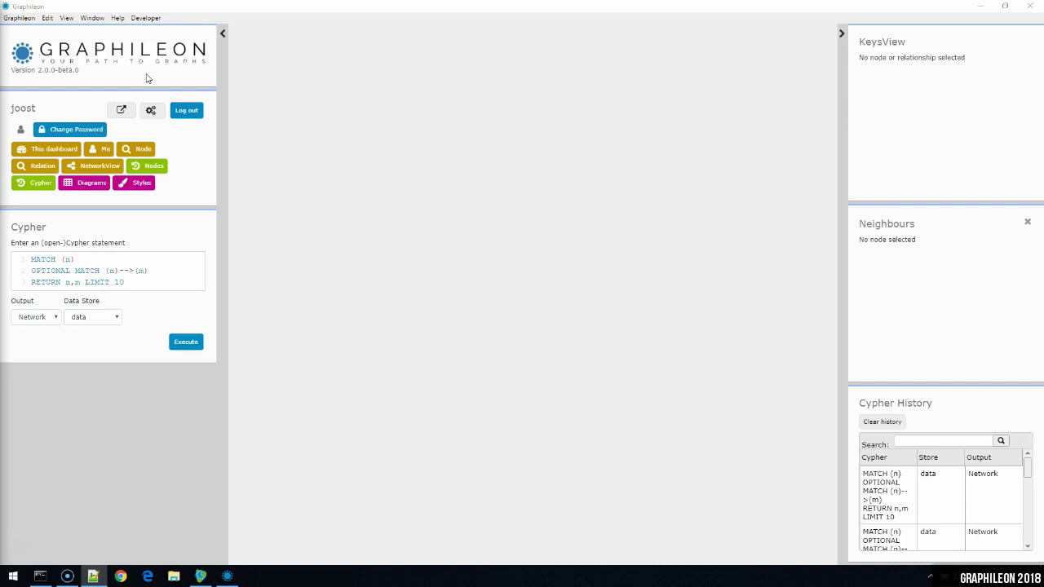
Return from Neo4j Desktop to Graphileon, review the user panel, and set Data Store to application.
{"action": "left_click", "coordinate": [199, 577]}
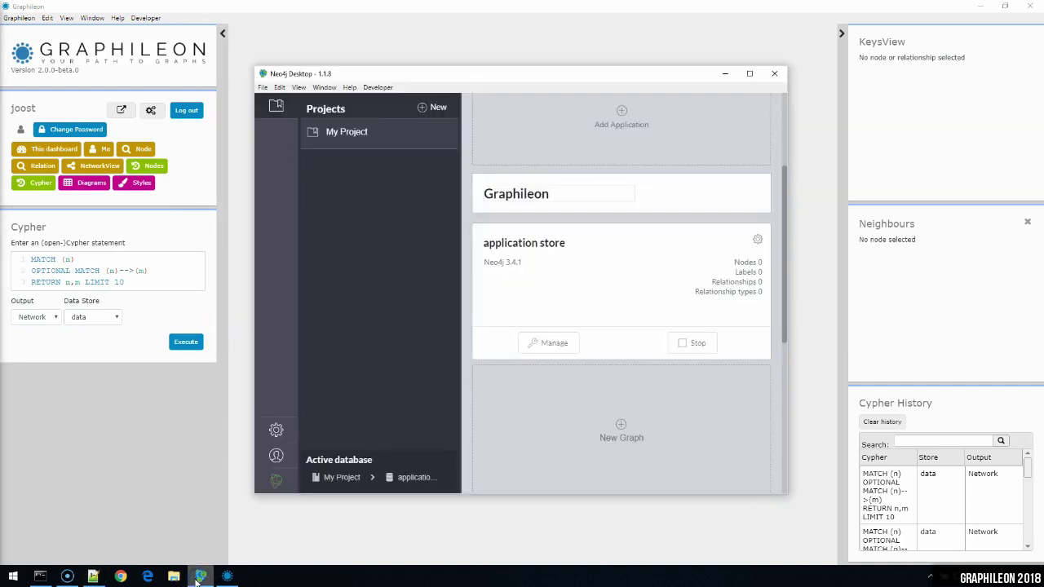
{"action": "left_click", "coordinate": [199, 577]}
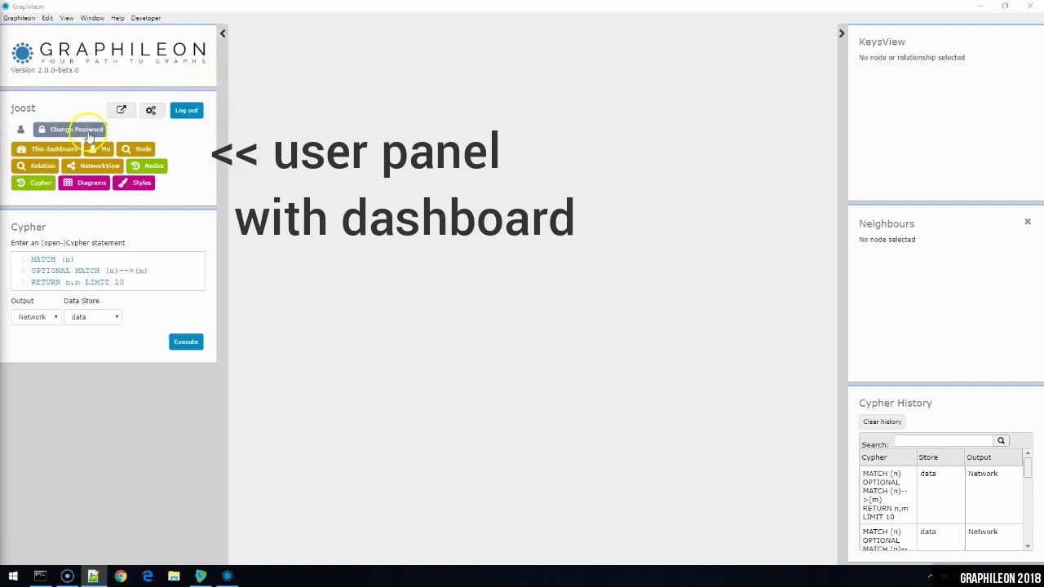
{"action": "left_click", "coordinate": [25, 107]}
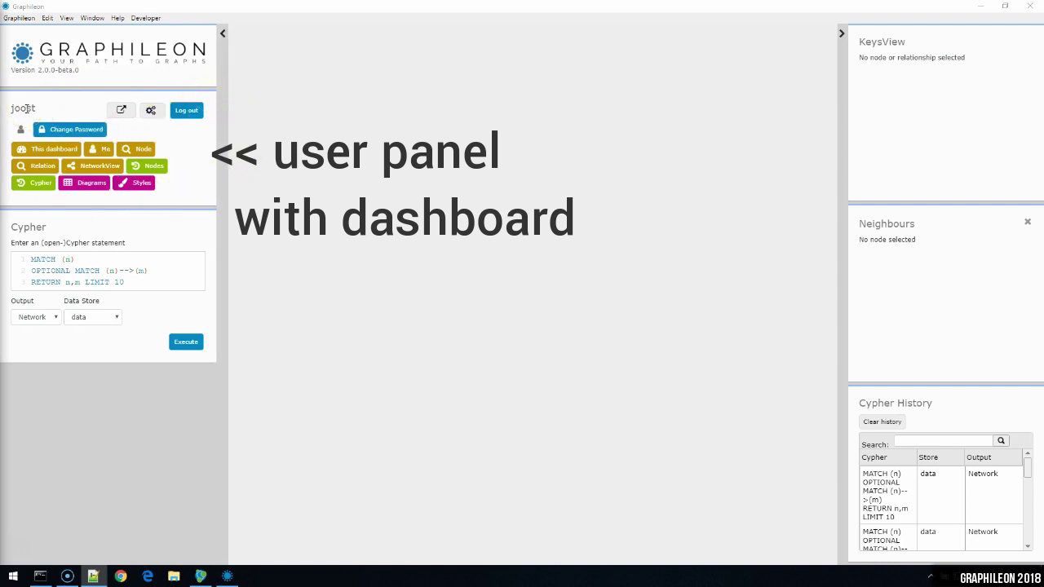
{"action": "left_click", "coordinate": [37, 183]}
{"action": "left_click", "coordinate": [121, 109]}
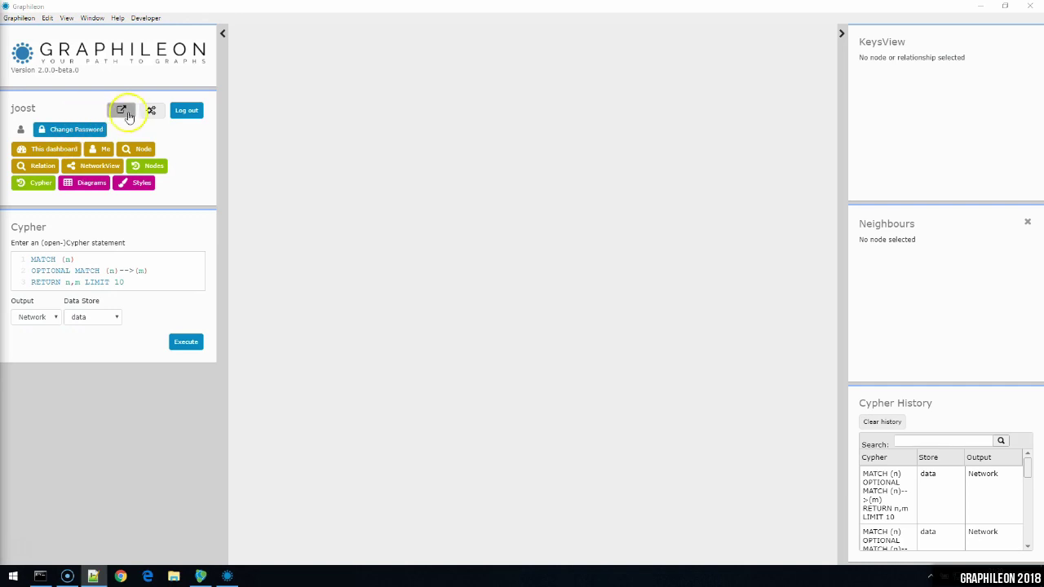
{"action": "left_click", "coordinate": [150, 111]}
{"action": "left_click", "coordinate": [187, 112]}
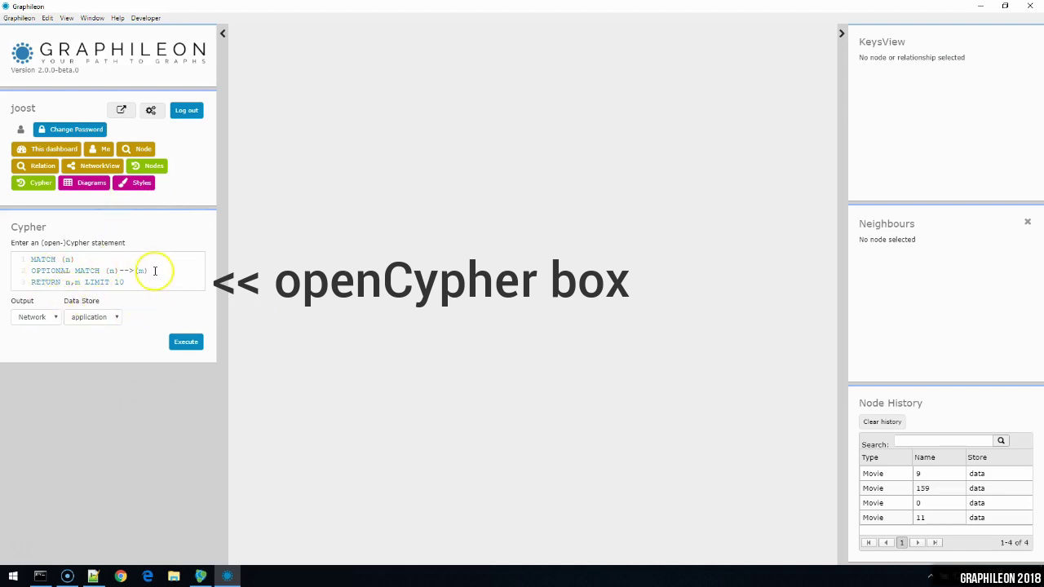
Simplify the query to MATCH (n) RETURN n LIMIT 10 and execute it.
{"action": "left_click_drag", "start_coordinate": [152, 270], "coordinate": [29, 269]}
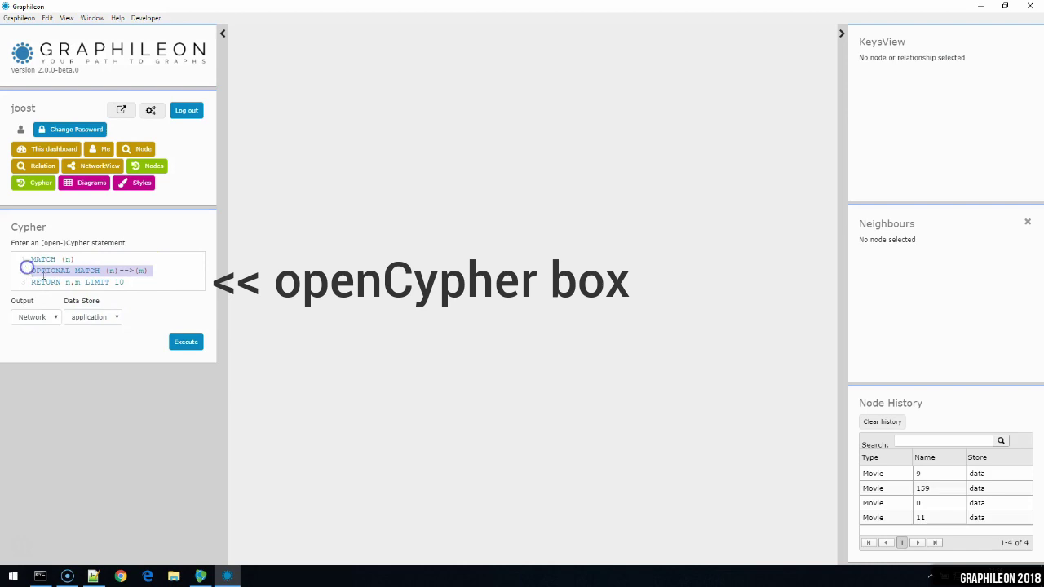
{"action": "key", "text": "BackSpace"}
{"action": "key", "text": "BackSpace"}
{"action": "left_click", "coordinate": [79, 270]}
{"action": "key", "text": "BackSpace"}
{"action": "key", "text": "BackSpace"}
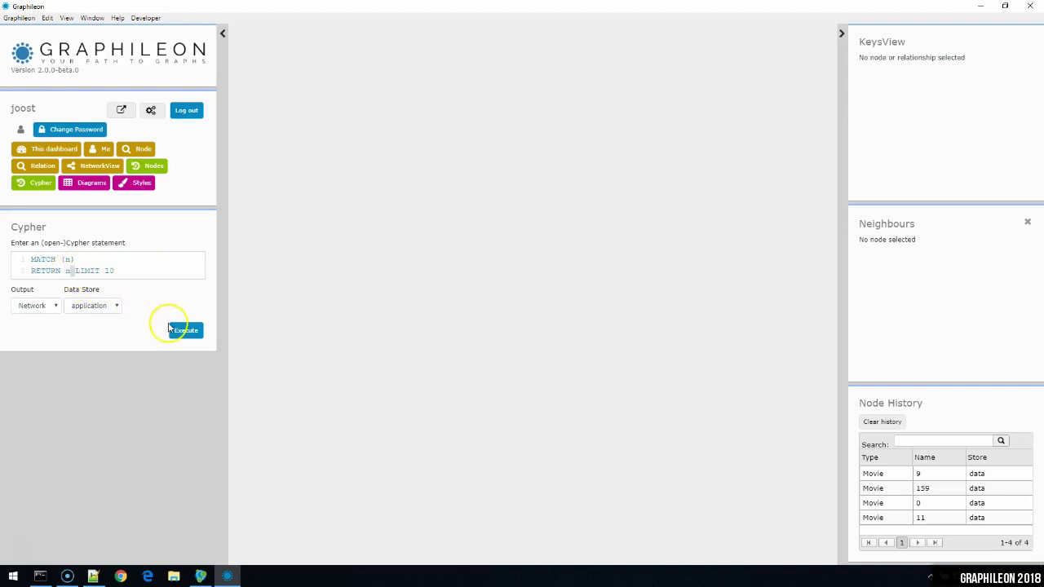
{"action": "left_click", "coordinate": [173, 331]}
{"action": "left_click", "coordinate": [184, 332]}
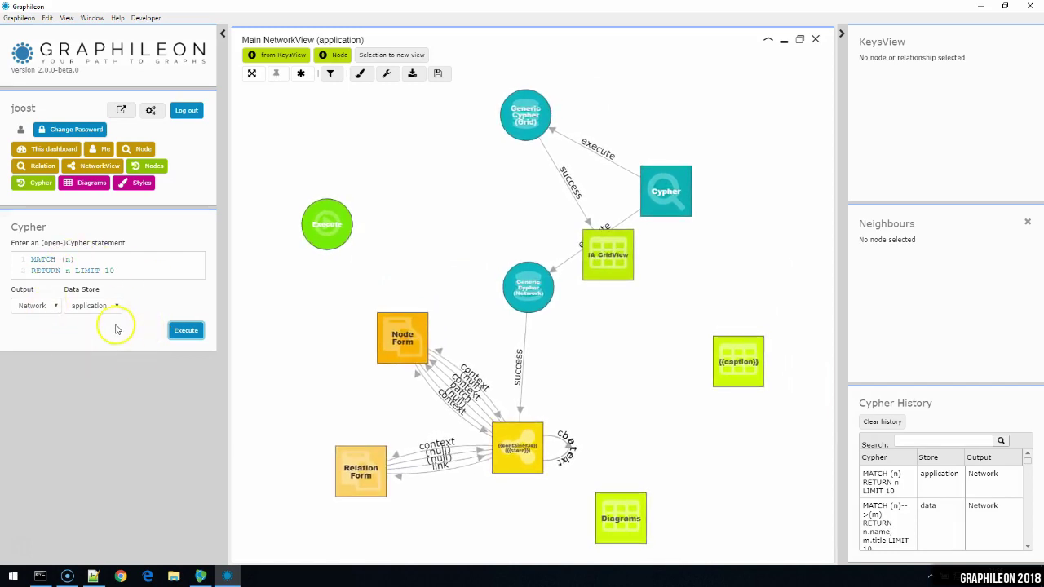
Switch the Data Store to data and rerun the query.
{"action": "left_click", "coordinate": [88, 307]}
{"action": "left_click", "coordinate": [84, 327]}
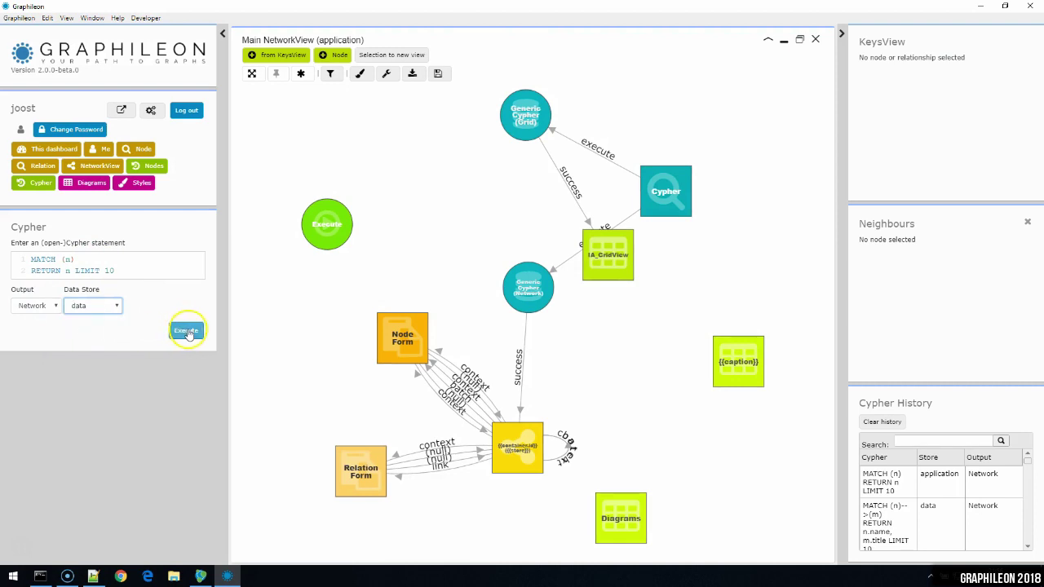
{"action": "left_click", "coordinate": [187, 332]}
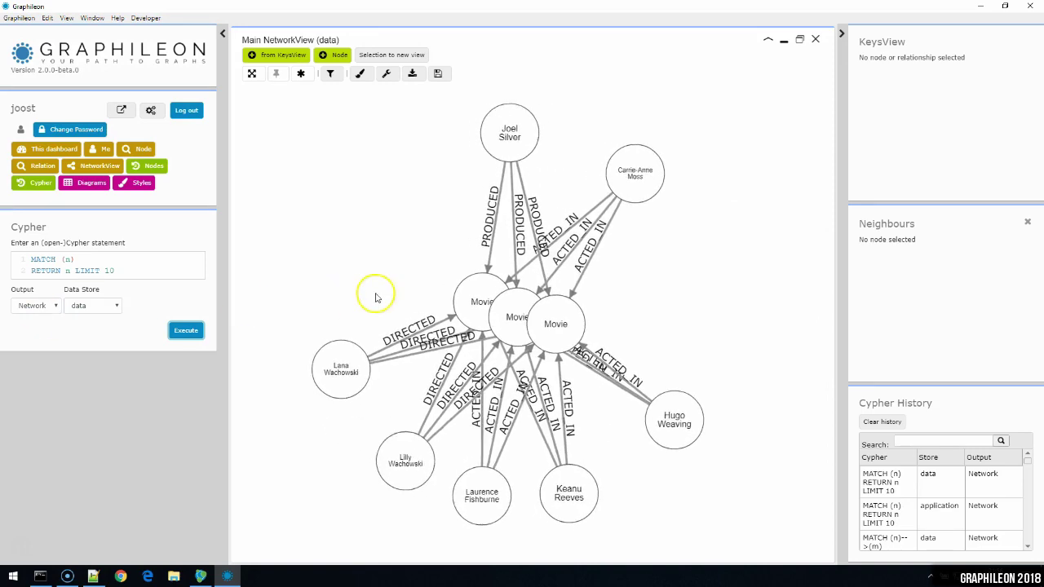
Run the query with Grid output.
{"action": "left_click", "coordinate": [33, 306]}
{"action": "left_click", "coordinate": [25, 326]}
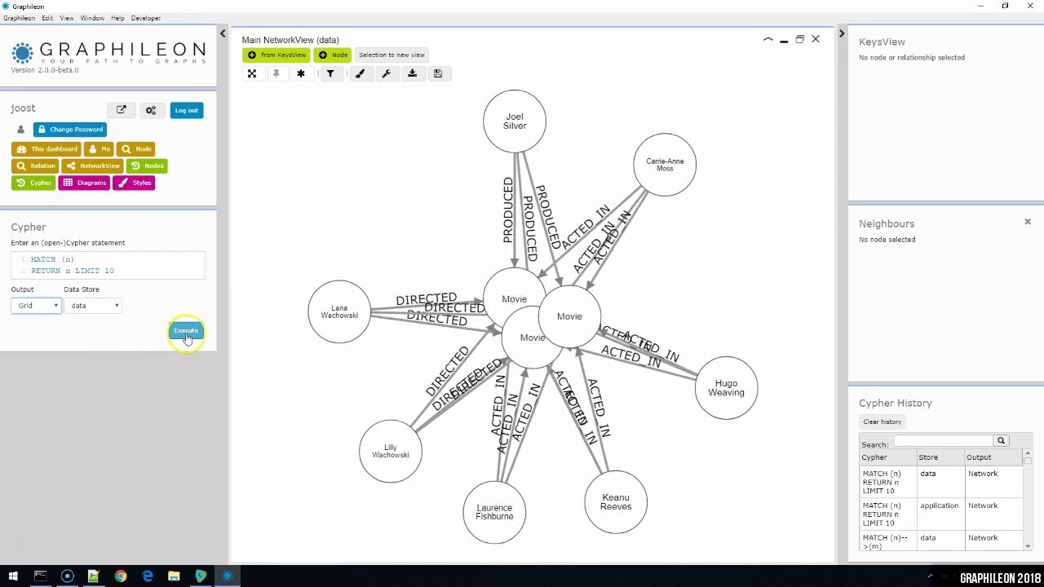
{"action": "left_click", "coordinate": [186, 331]}
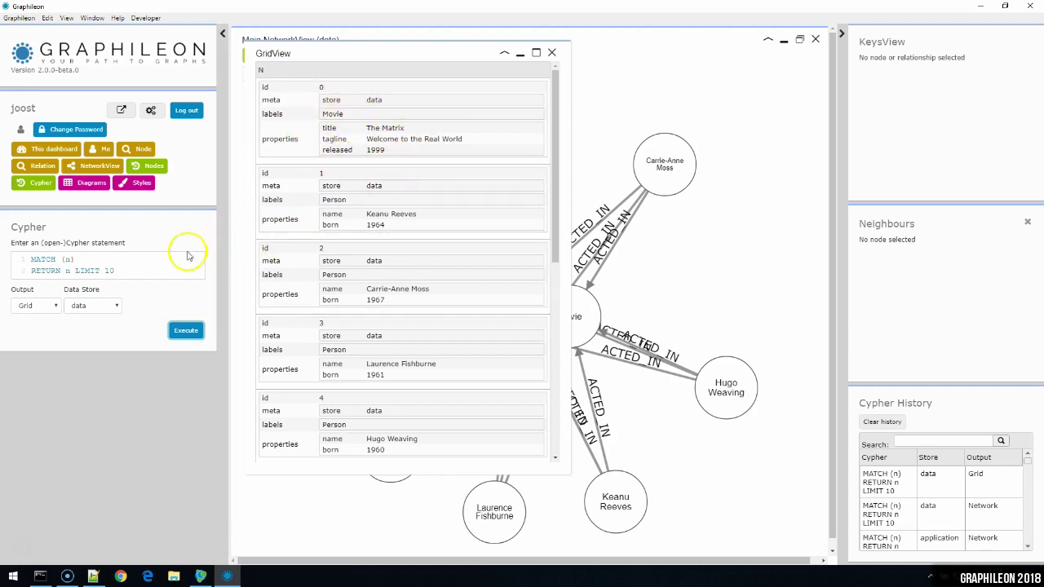
Run MATCH (n)-->(m) RETURN n.name, m.title LIMIT 10 as a grid, then with Network output.
{"action": "left_click", "coordinate": [133, 272]}
{"action": "key", "text": "ctrl+a"}
{"action": "type", "text": "MATCH (n)-->(m) RETURN n.name, m.title LIMIT 10"}
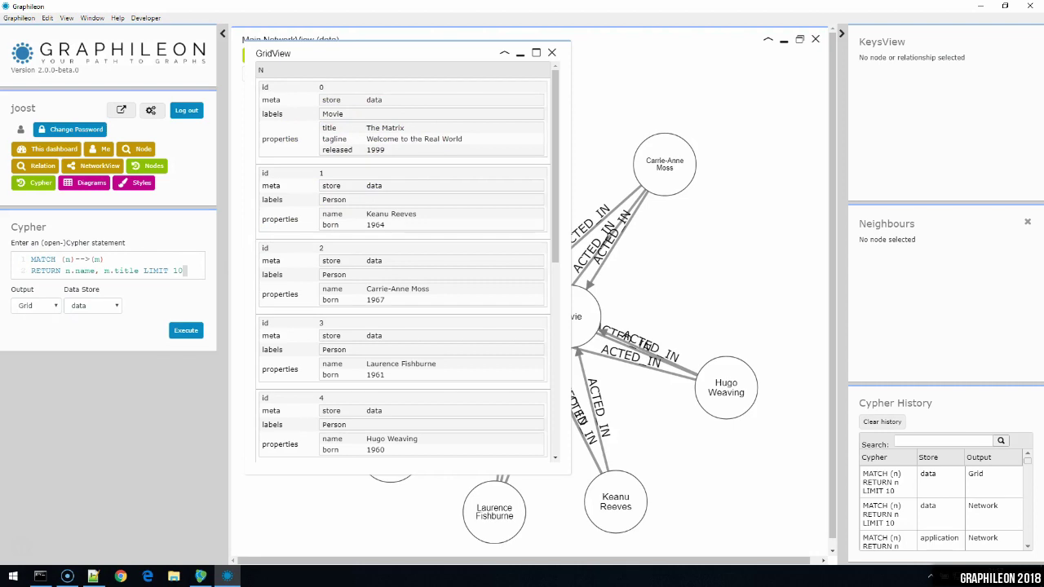
{"action": "left_click", "coordinate": [186, 331]}
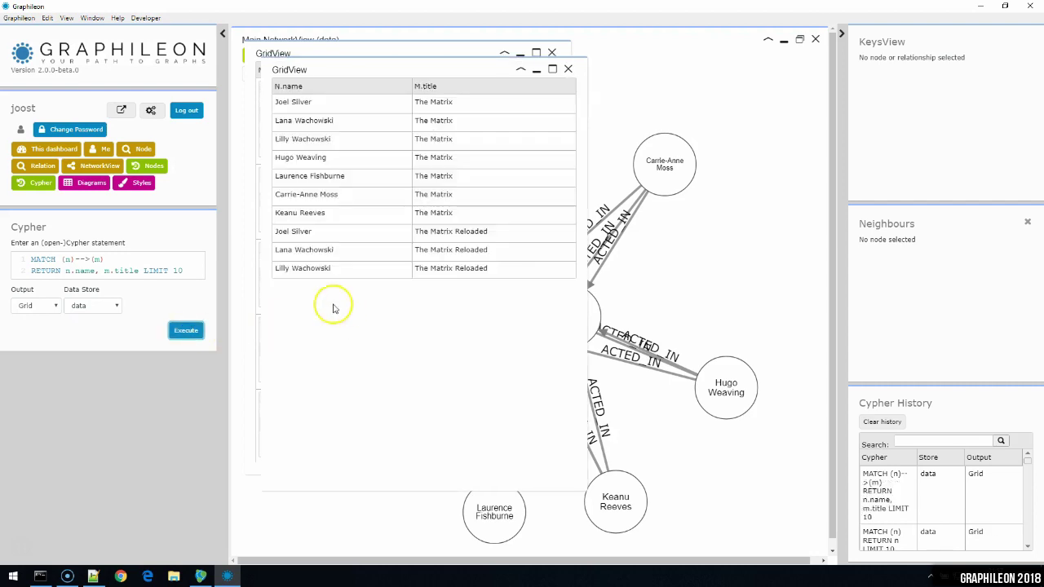
{"action": "left_click", "coordinate": [42, 305]}
{"action": "left_click", "coordinate": [41, 319]}
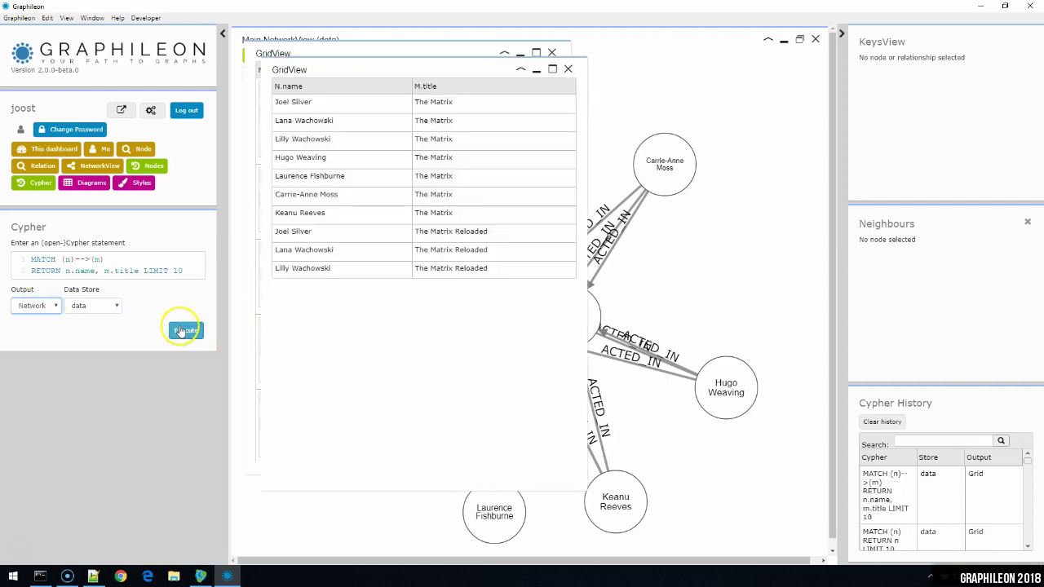
{"action": "left_click", "coordinate": [181, 331]}
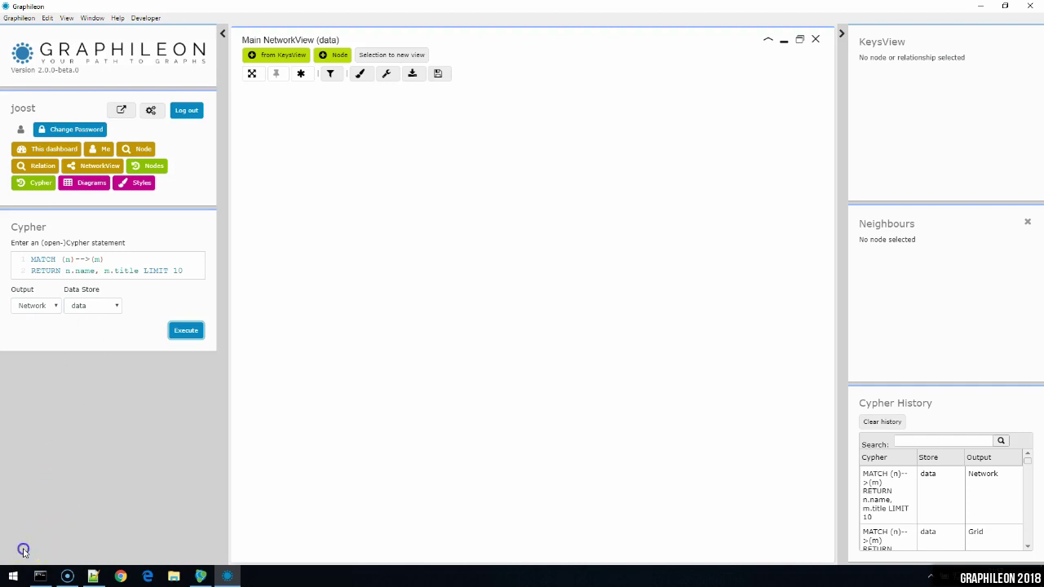
Rerun the node query and pin the node layout.
{"action": "left_click", "coordinate": [193, 335]}
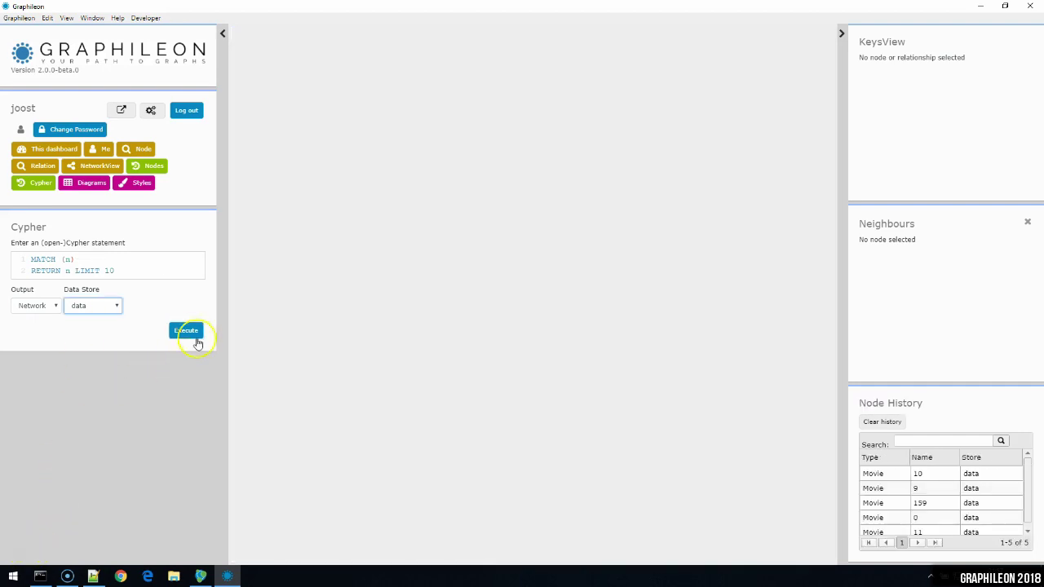
{"action": "left_click", "coordinate": [193, 334]}
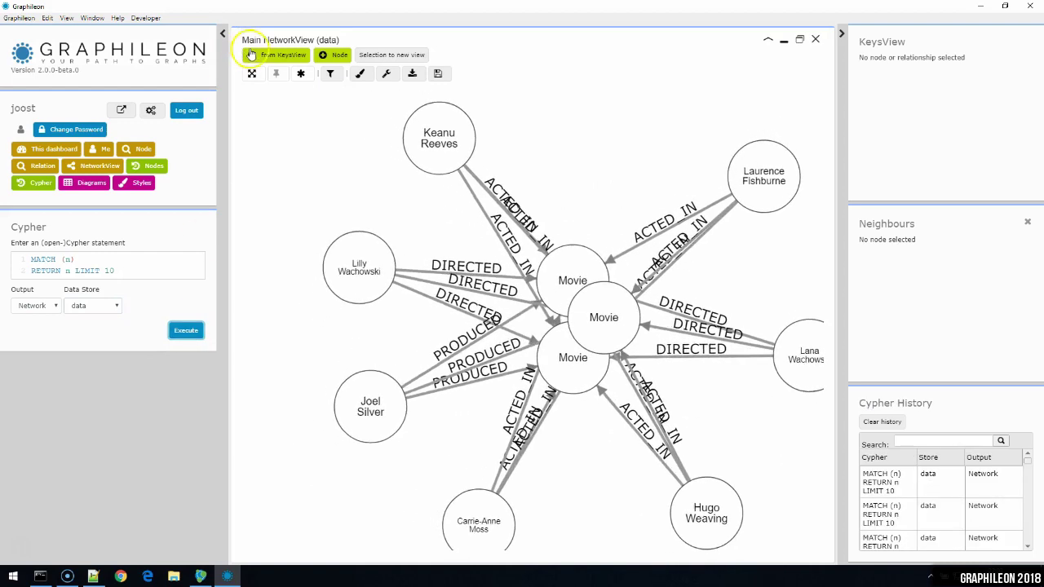
{"action": "left_click", "coordinate": [276, 74]}
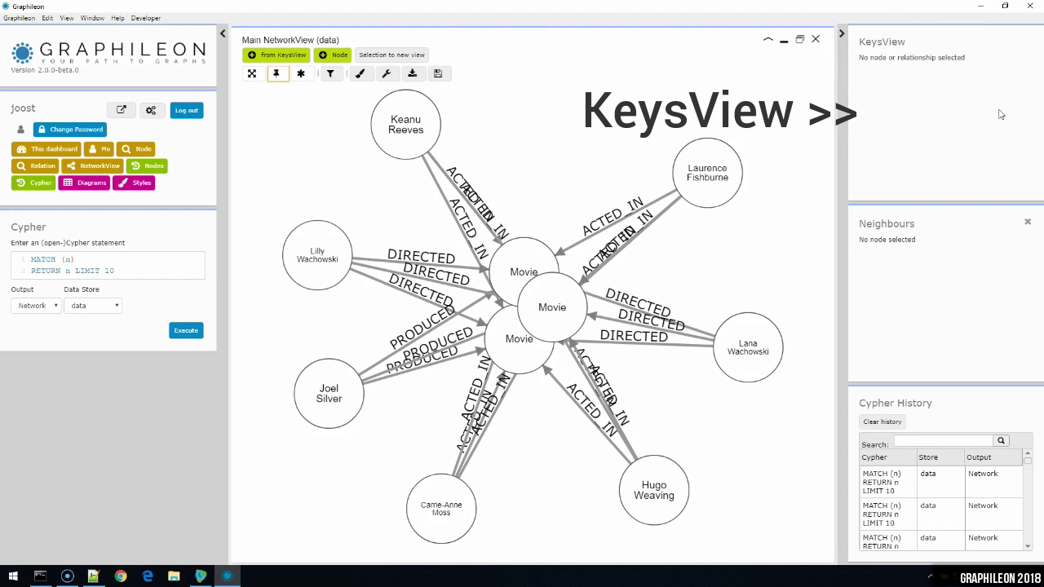
Inspect The Matrix Revolutions node, open and close its Node Form, and send it to a new NetworkView.
{"action": "left_click", "coordinate": [571, 316]}
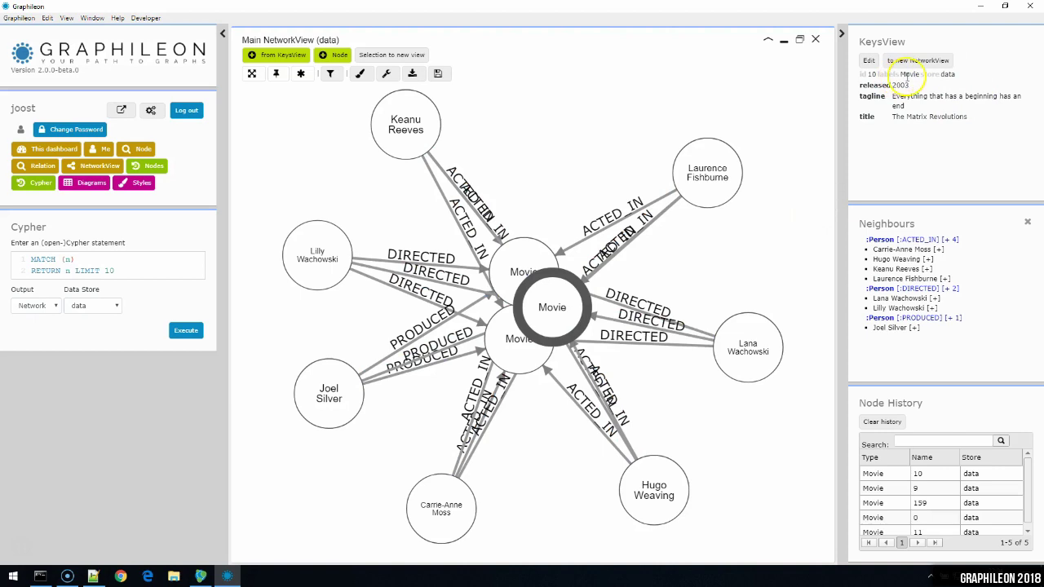
{"action": "left_click", "coordinate": [947, 73]}
{"action": "left_click", "coordinate": [869, 61]}
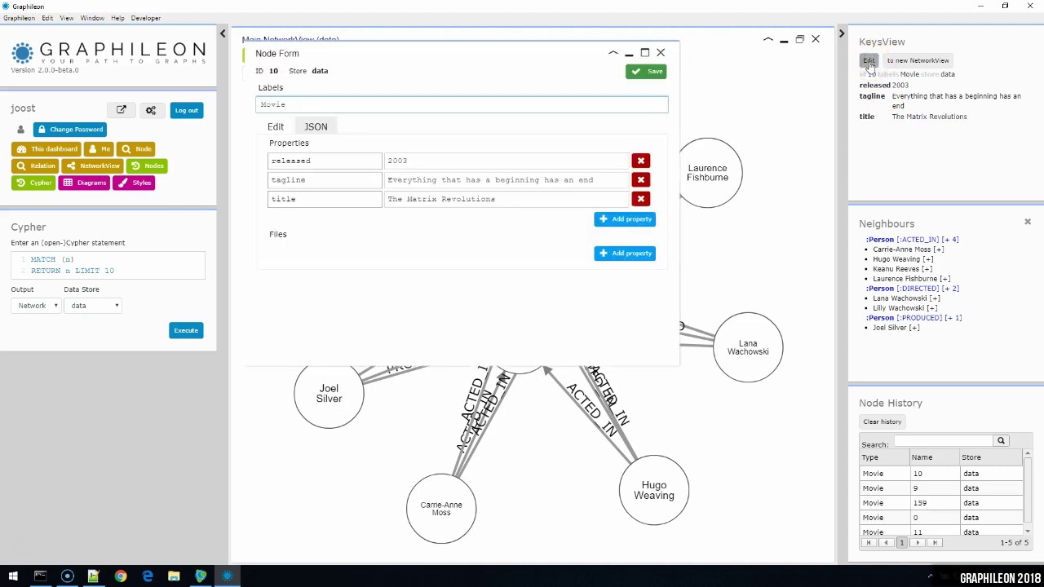
{"action": "left_click", "coordinate": [661, 53]}
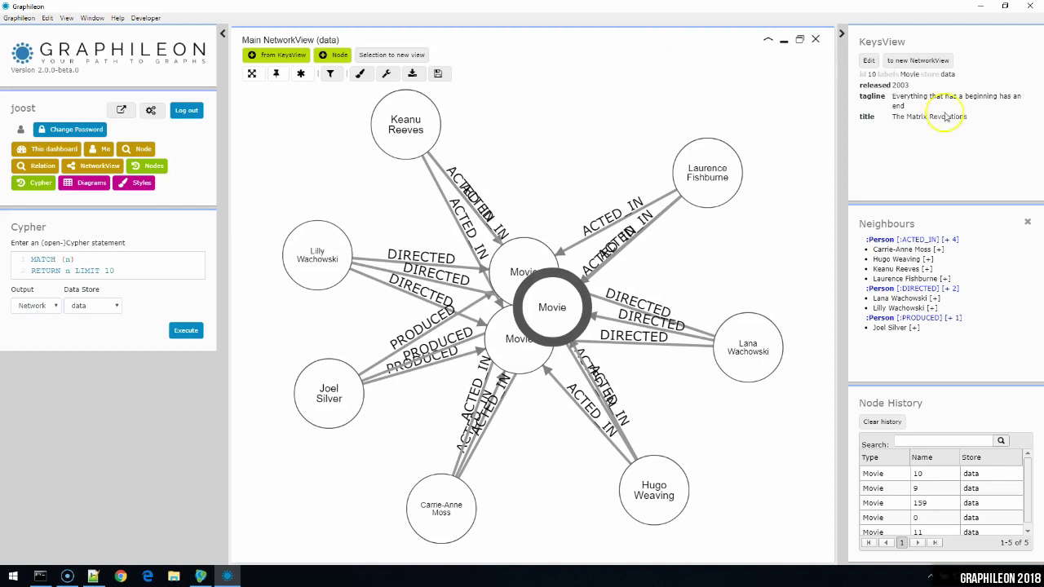
{"action": "left_click", "coordinate": [928, 65]}
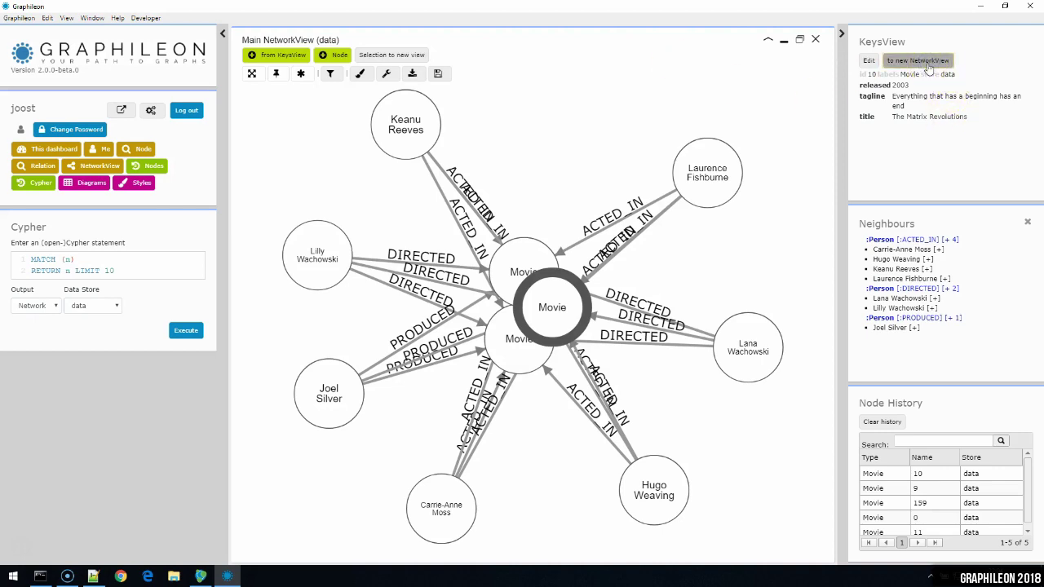
{"action": "left_click", "coordinate": [928, 62]}
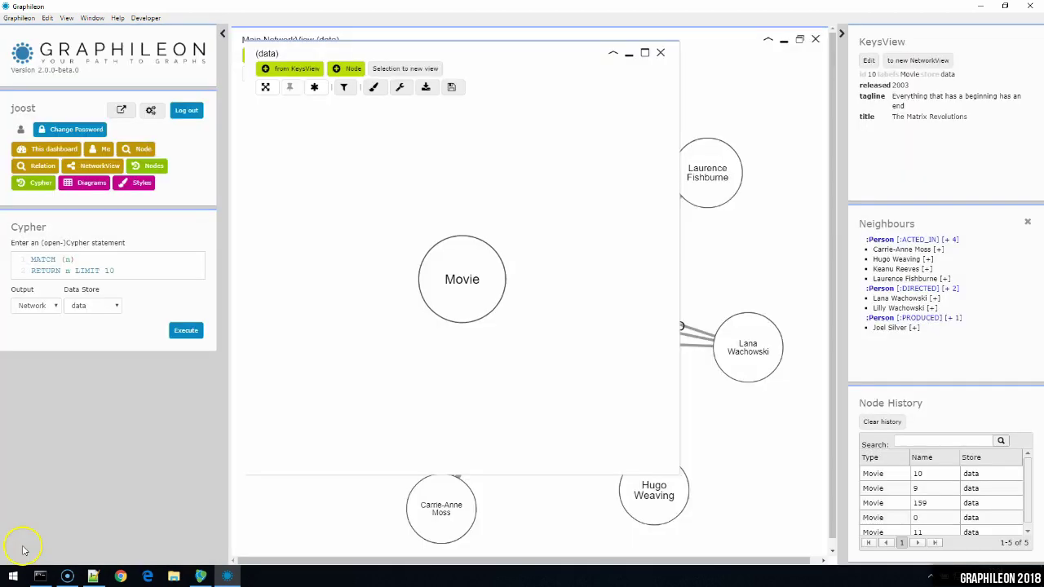
{"action": "left_click", "coordinate": [1015, 182]}
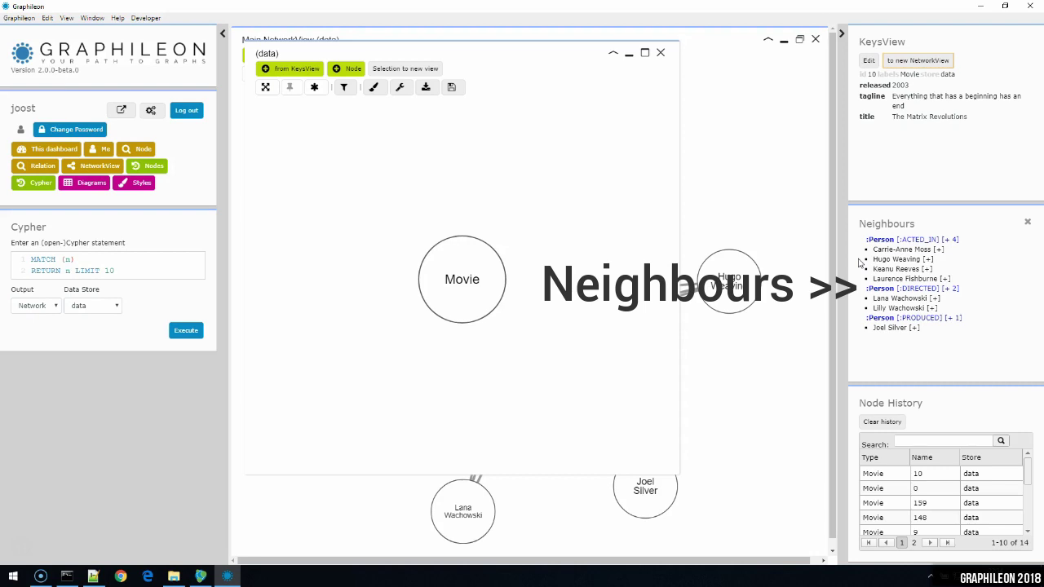
{"action": "left_click", "coordinate": [457, 283]}
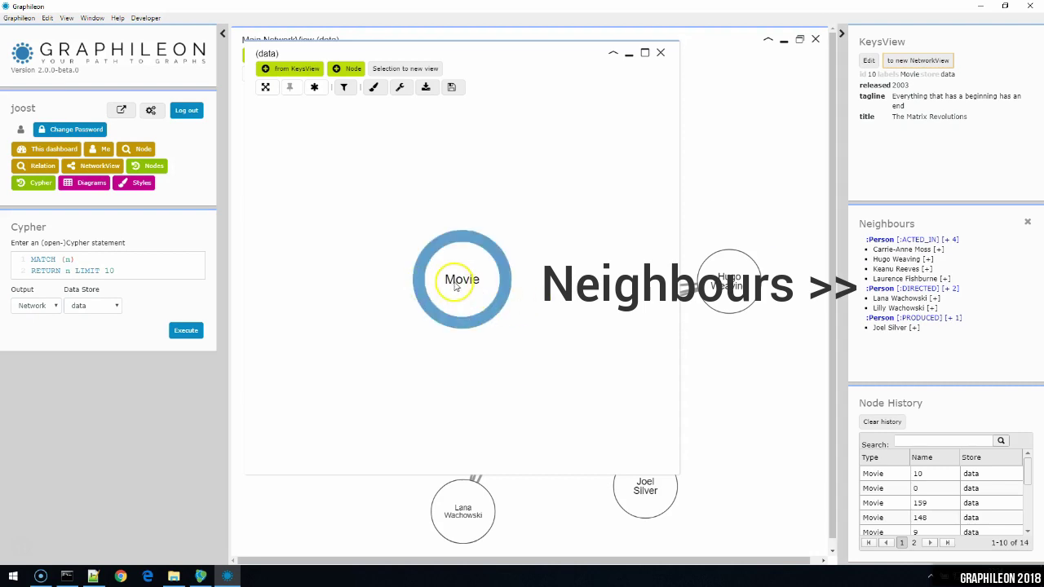
{"action": "double_click", "coordinate": [457, 284]}
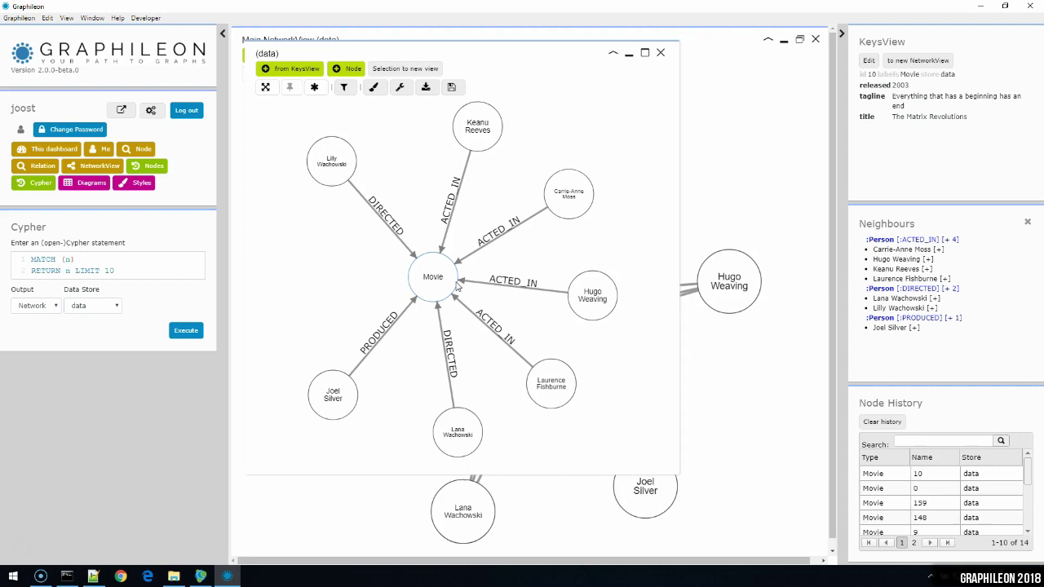
{"action": "left_click", "coordinate": [661, 52]}
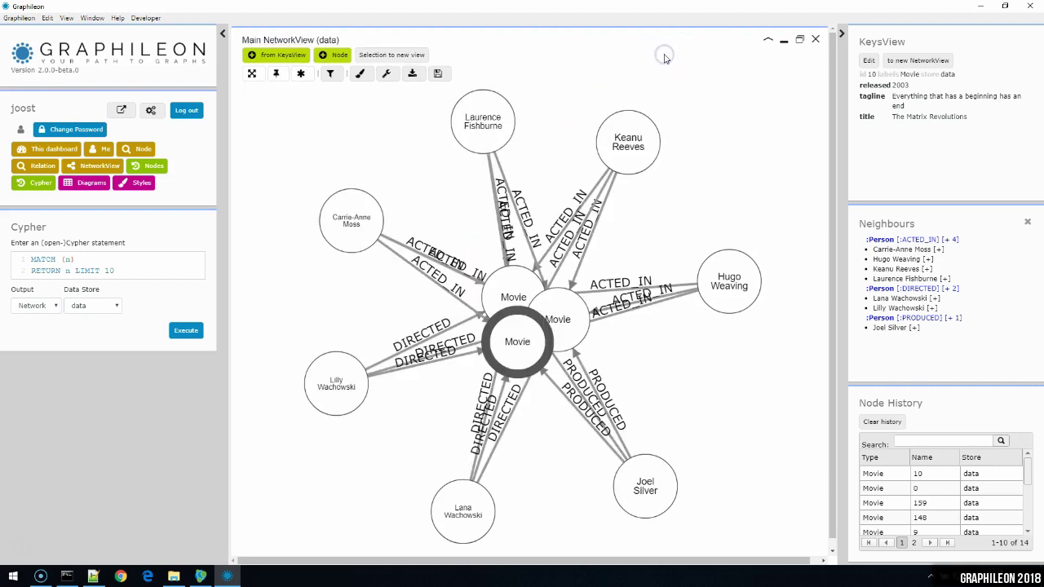
{"action": "left_click", "coordinate": [913, 62]}
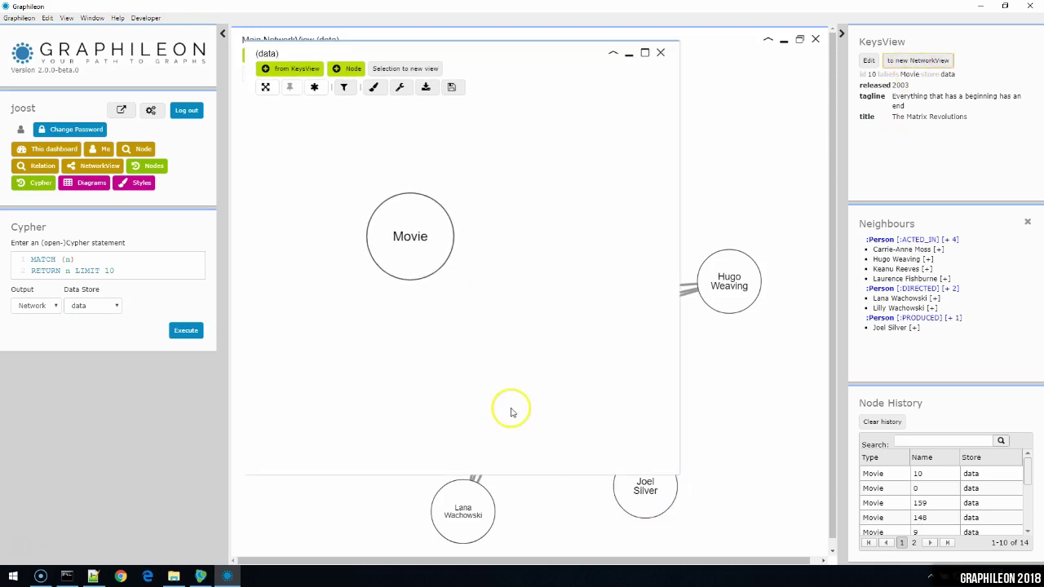
Add the producer, Lilly Wachowski, Keanu Reeves and all remaining actors from the Neighbours panel.
{"action": "left_click", "coordinate": [490, 293]}
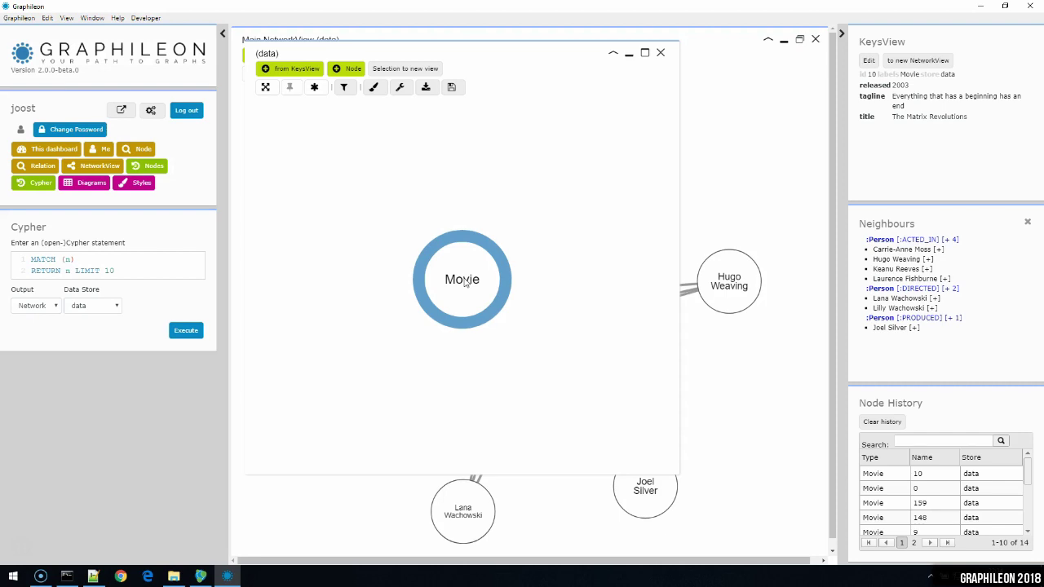
{"action": "left_click", "coordinate": [557, 296]}
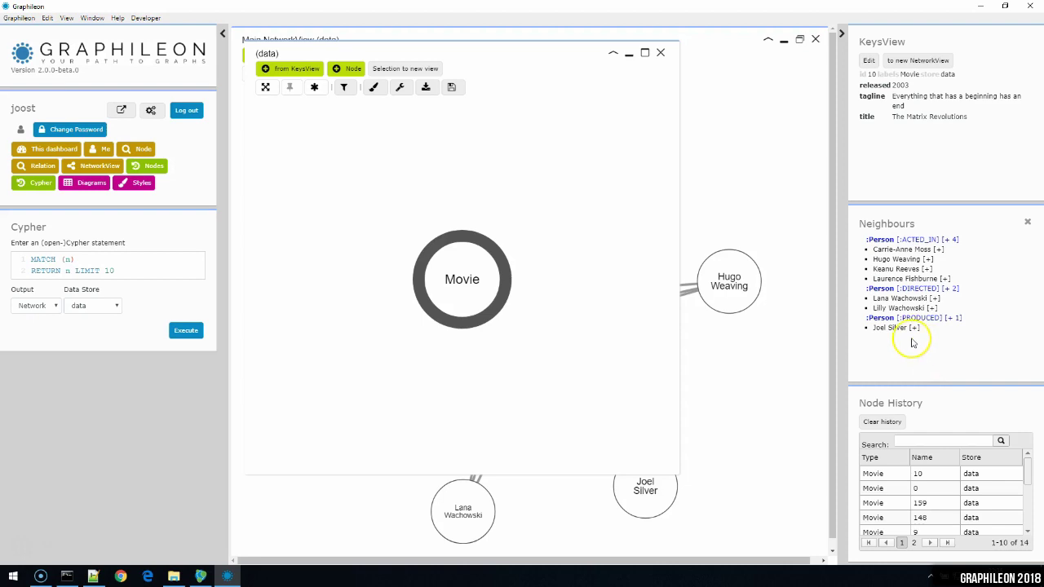
{"action": "left_click", "coordinate": [954, 318]}
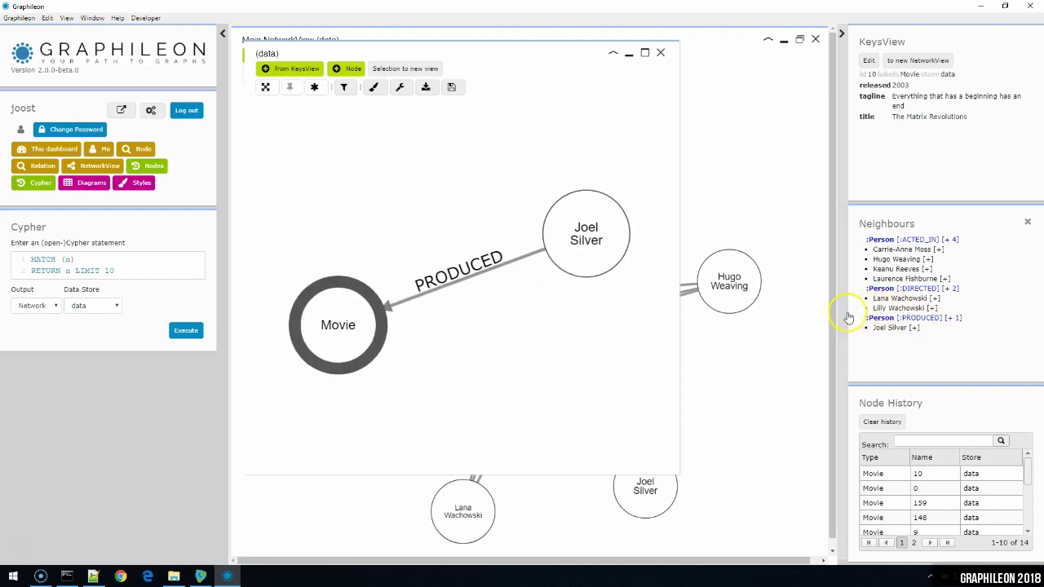
{"action": "left_click", "coordinate": [934, 308]}
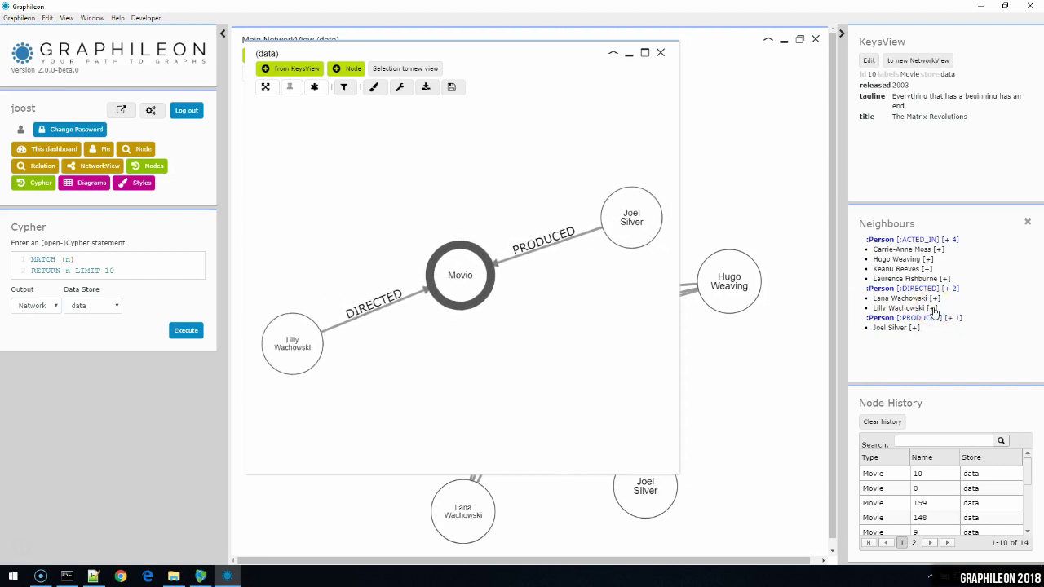
{"action": "left_click", "coordinate": [929, 269]}
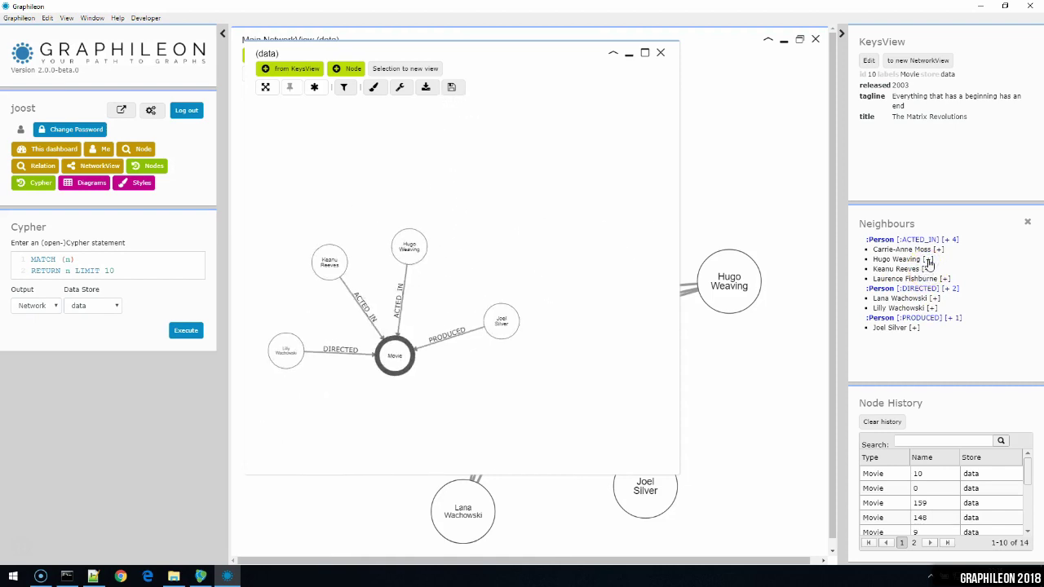
{"action": "left_click", "coordinate": [949, 239]}
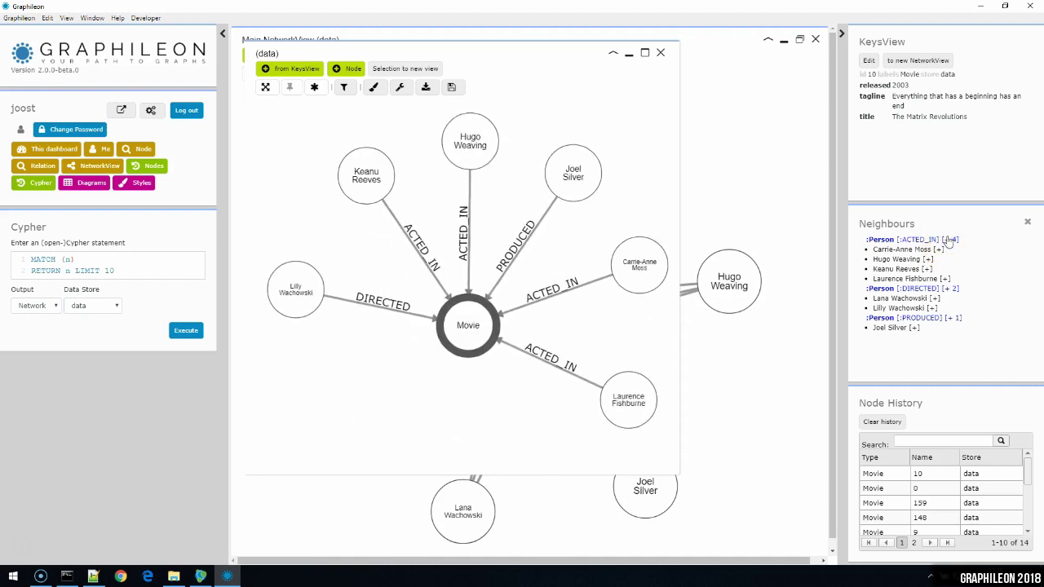
Inspect Hugo Weaving, Keanu Reeves, Lilly Wachowski, Carrie-Anne Moss and Laurence Fishburne in KeysView.
{"action": "left_click", "coordinate": [492, 172]}
{"action": "left_click", "coordinate": [359, 185]}
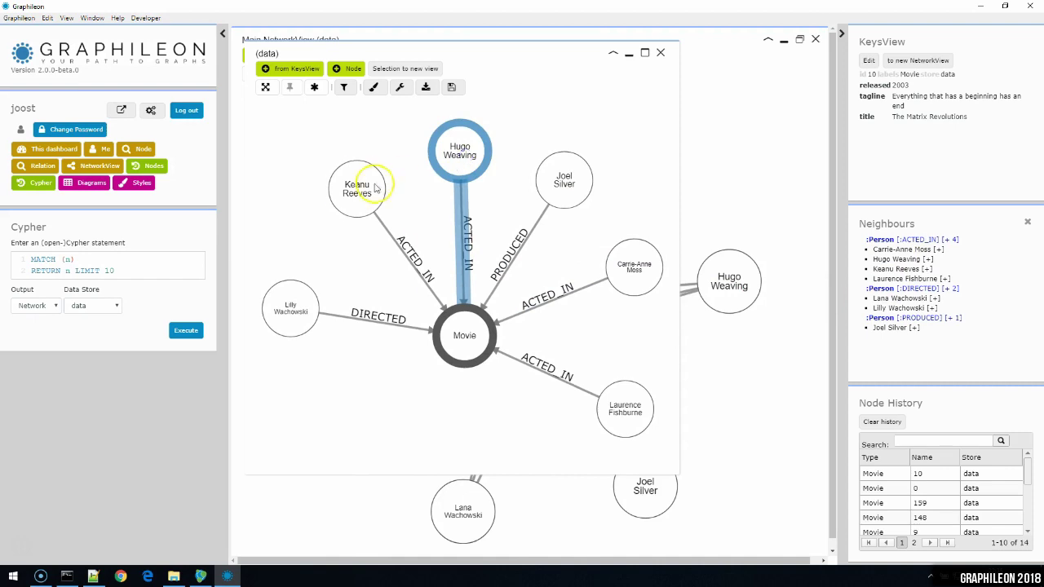
{"action": "left_click", "coordinate": [290, 312]}
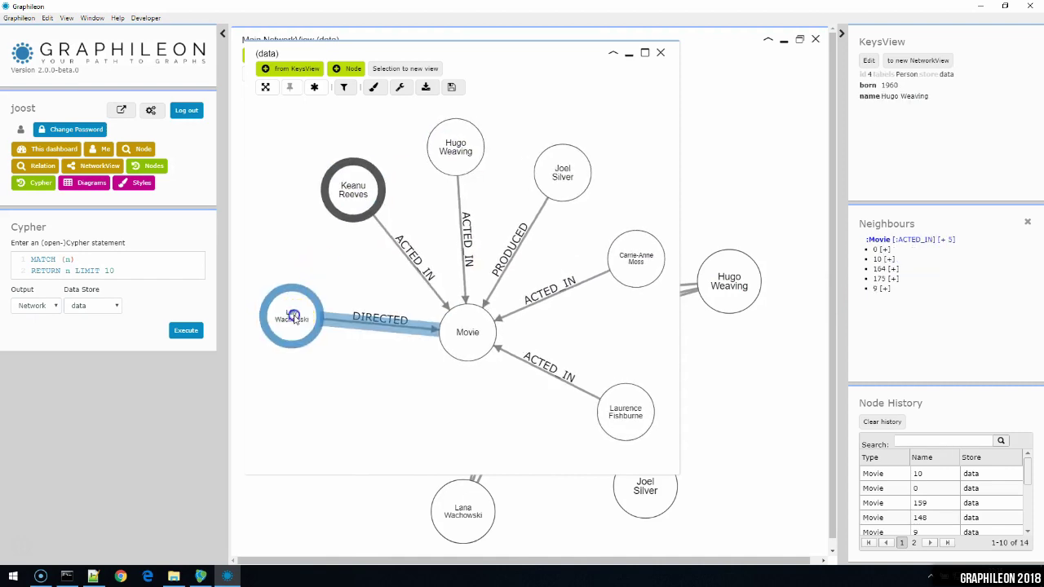
{"action": "left_click", "coordinate": [560, 185]}
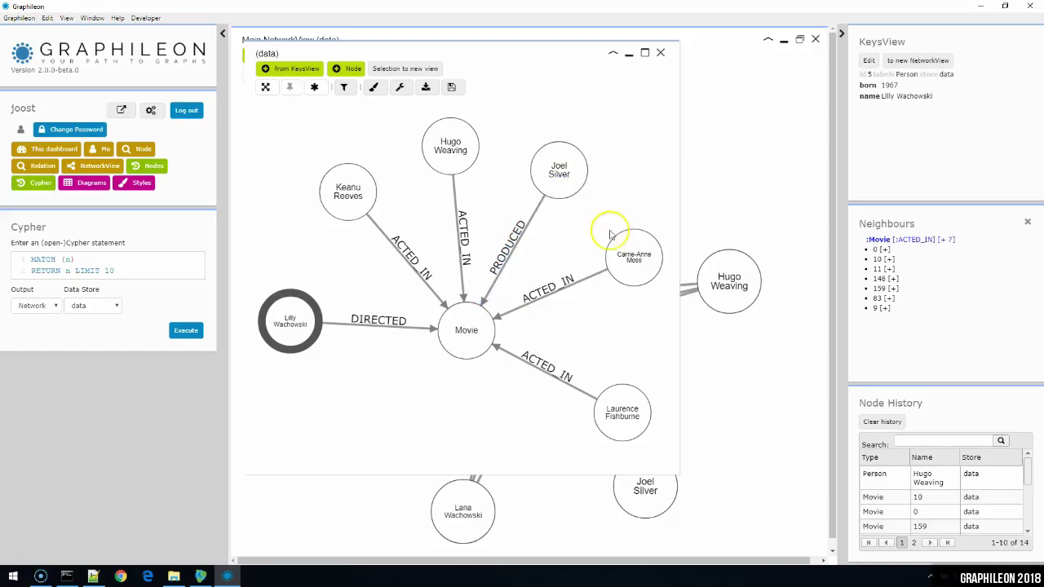
{"action": "left_click", "coordinate": [633, 258]}
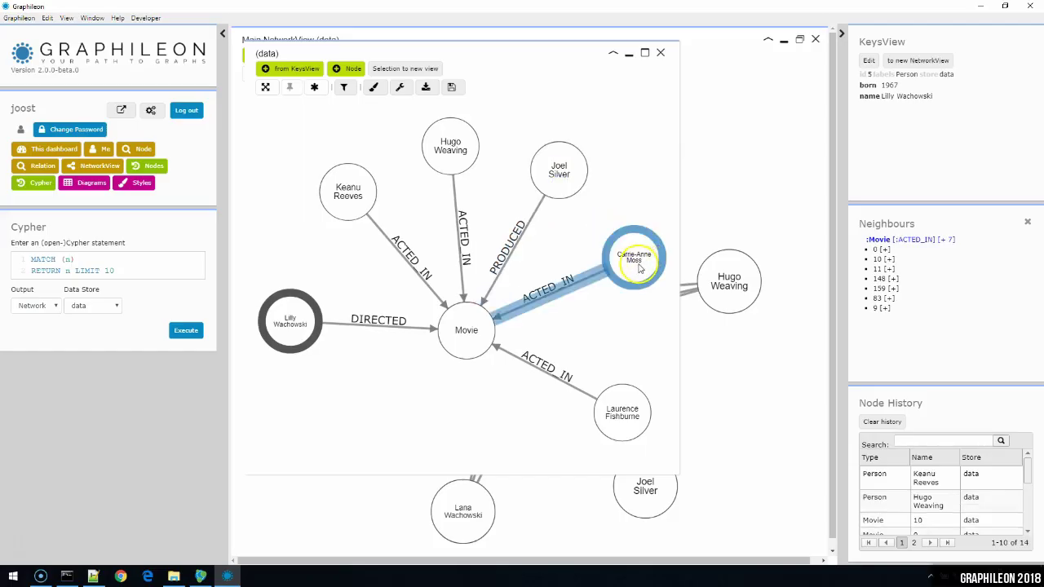
{"action": "left_click", "coordinate": [632, 423]}
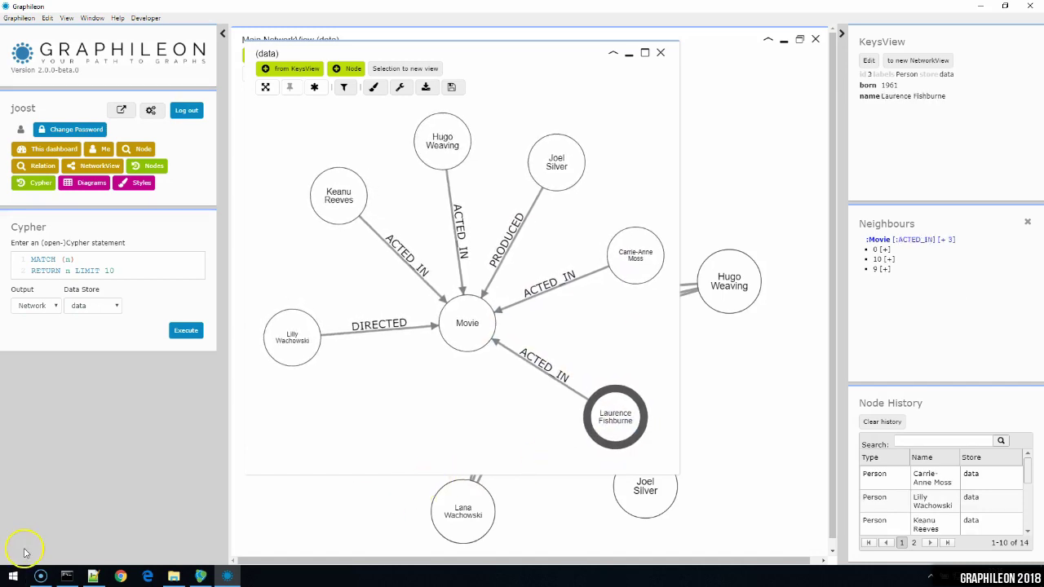
Close the floating data view, the Main NetworkView and the remaining data view.
{"action": "left_click", "coordinate": [661, 53]}
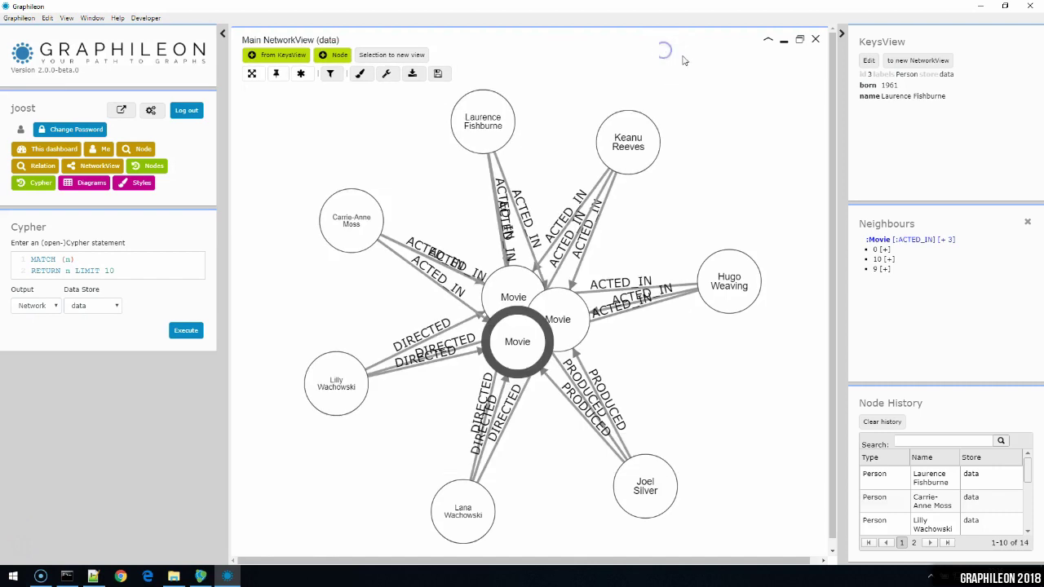
{"action": "left_click", "coordinate": [816, 40]}
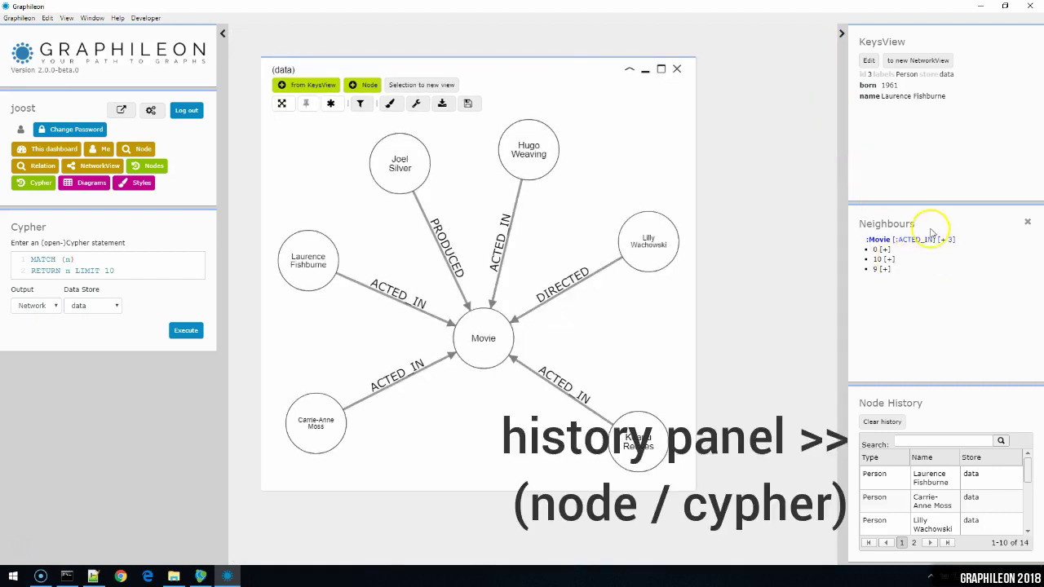
{"action": "left_click", "coordinate": [679, 72]}
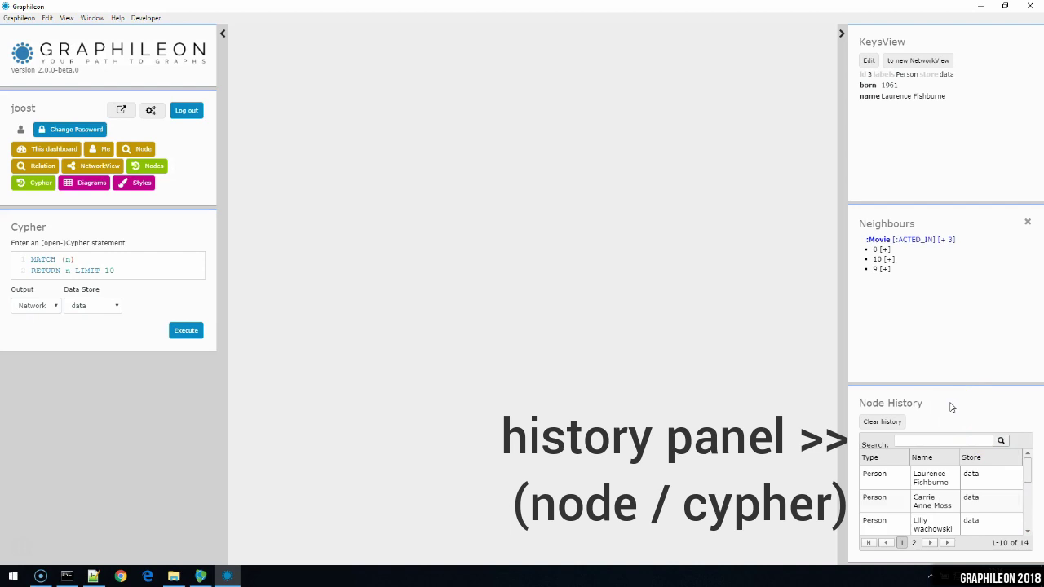
Find 'hugo' in Node History and open Hugo Weaving in a new NetworkView.
{"action": "left_click", "coordinate": [863, 415]}
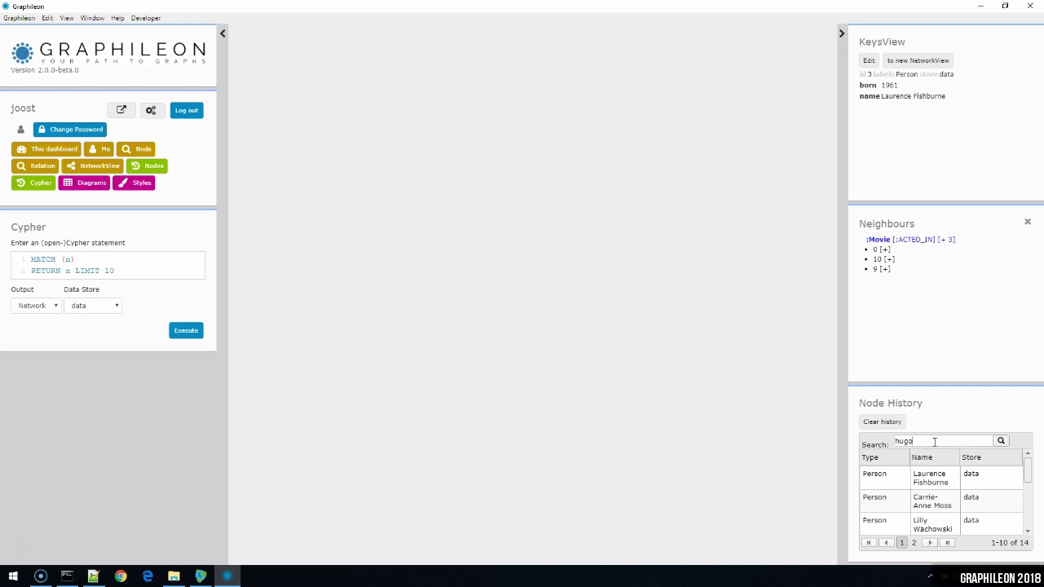
{"action": "left_click", "coordinate": [1001, 443]}
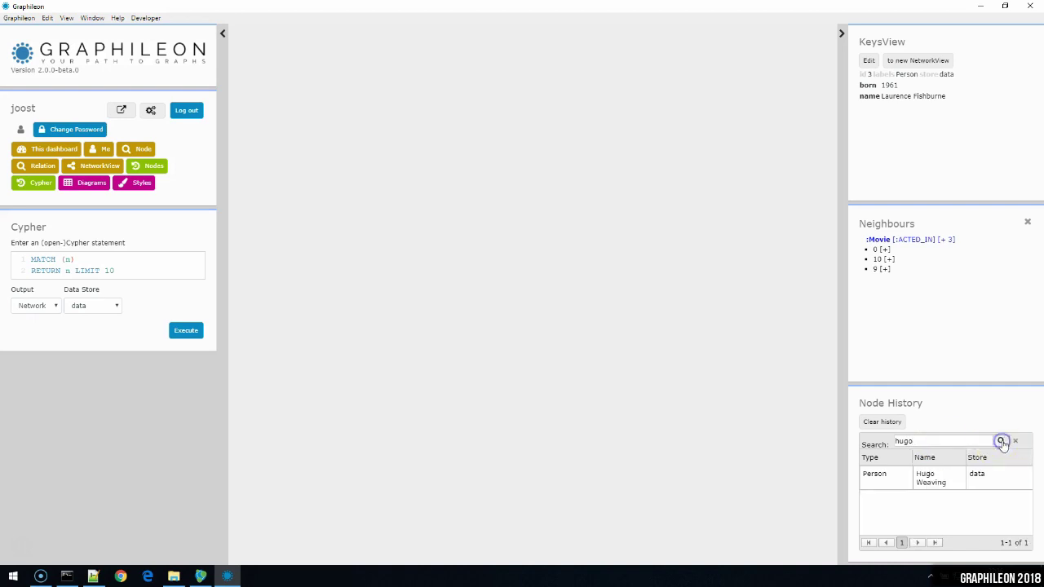
{"action": "left_click", "coordinate": [941, 481]}
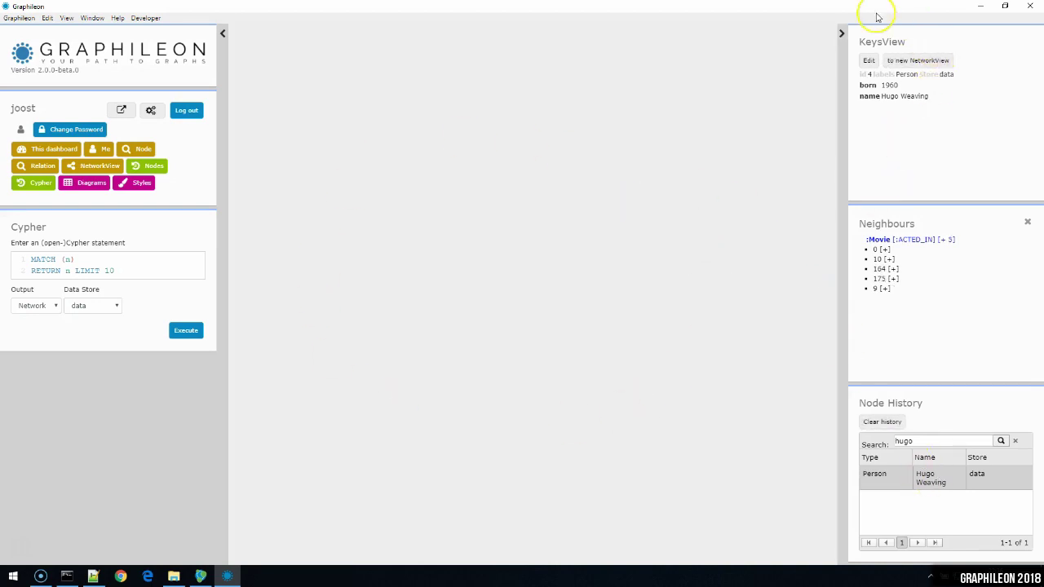
{"action": "left_click", "coordinate": [932, 64]}
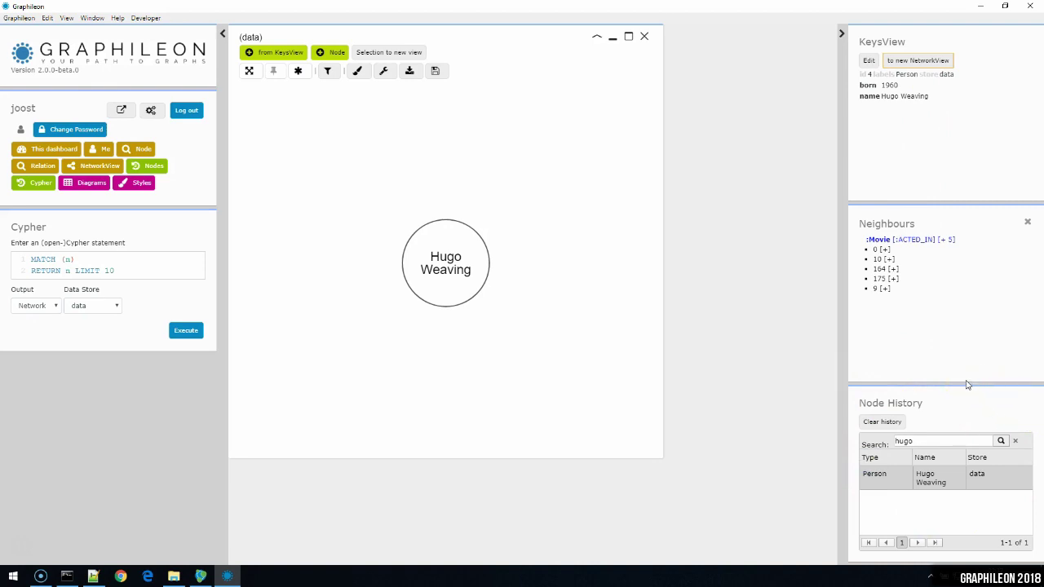
{"action": "left_click", "coordinate": [39, 188]}
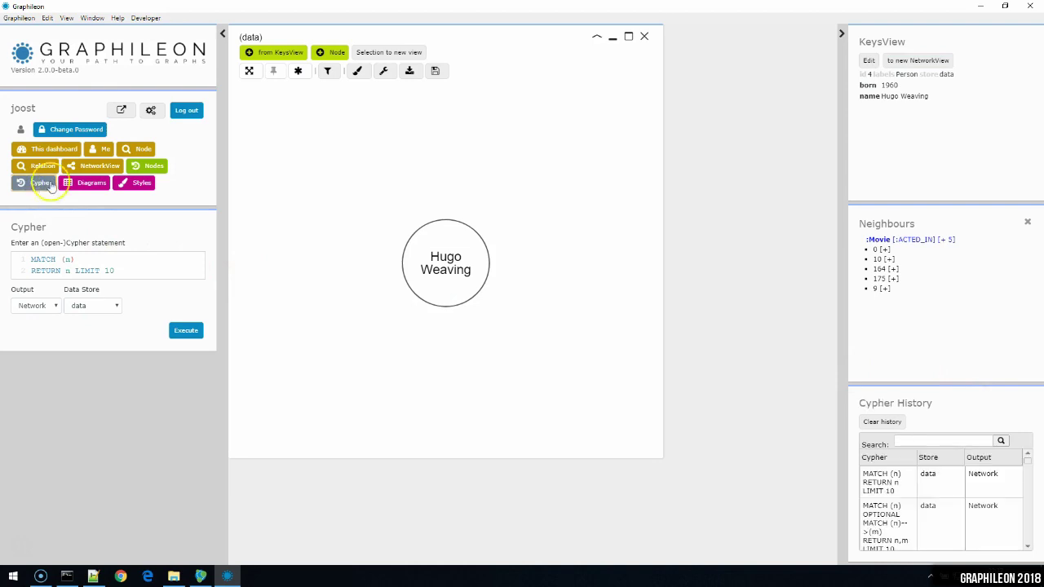
Load the earlier OPTIONAL MATCH query from Cypher History and execute it.
{"action": "left_click", "coordinate": [145, 168]}
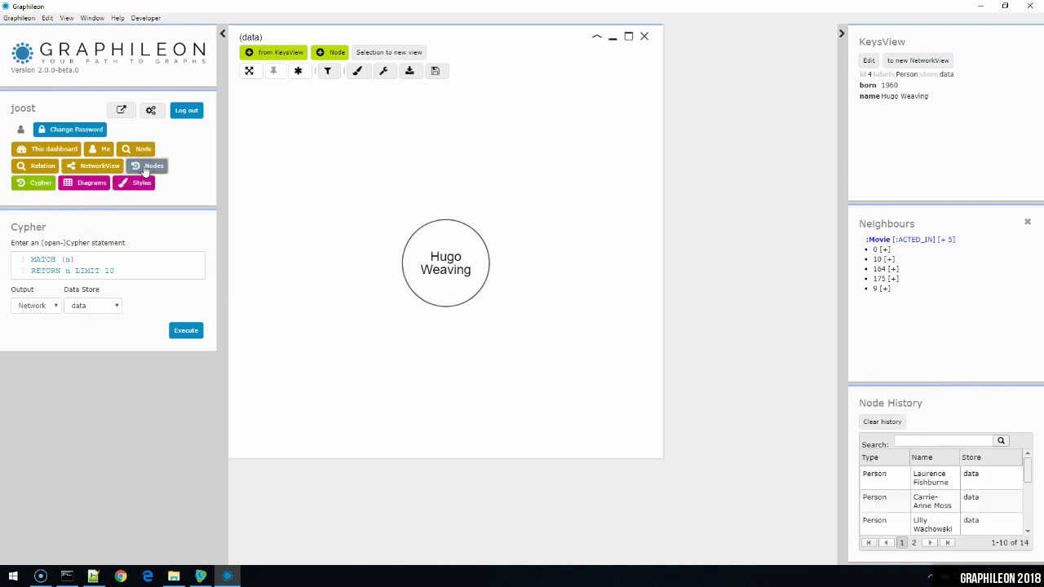
{"action": "left_click", "coordinate": [38, 186]}
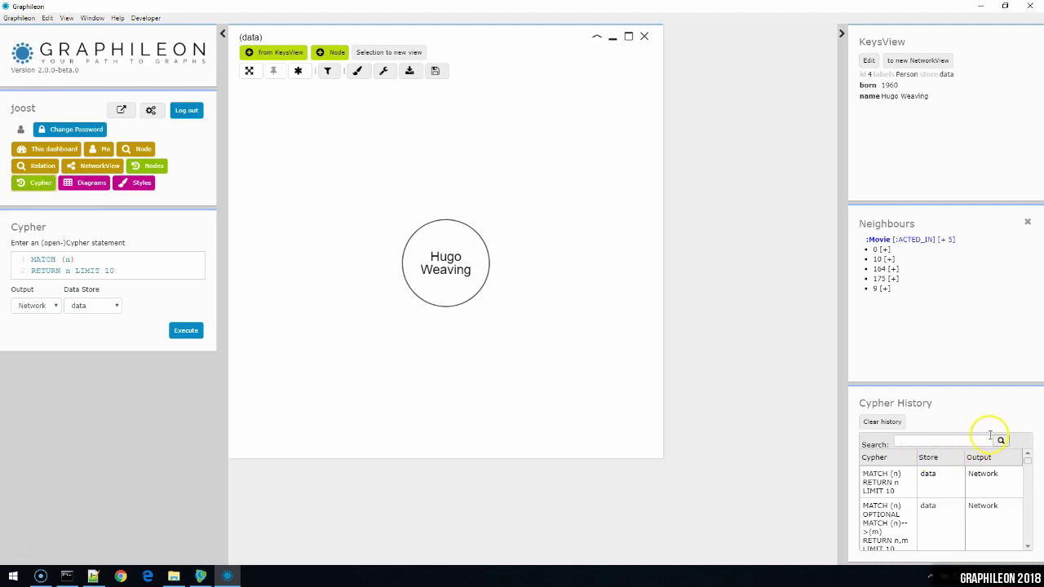
{"action": "left_click_drag", "start_coordinate": [1029, 463], "coordinate": [1029, 534]}
{"action": "left_click", "coordinate": [883, 516]}
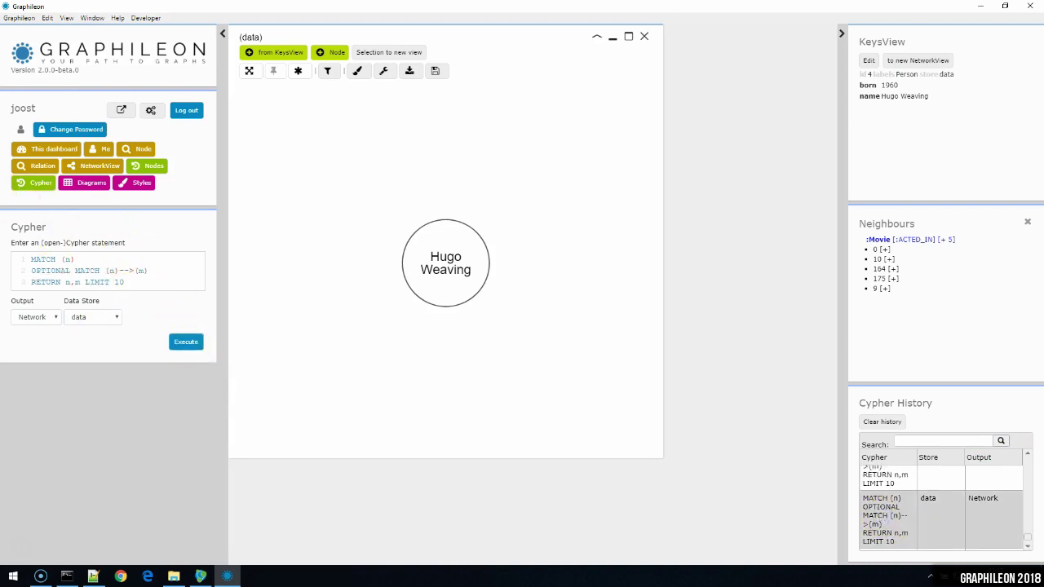
{"action": "left_click", "coordinate": [187, 343]}
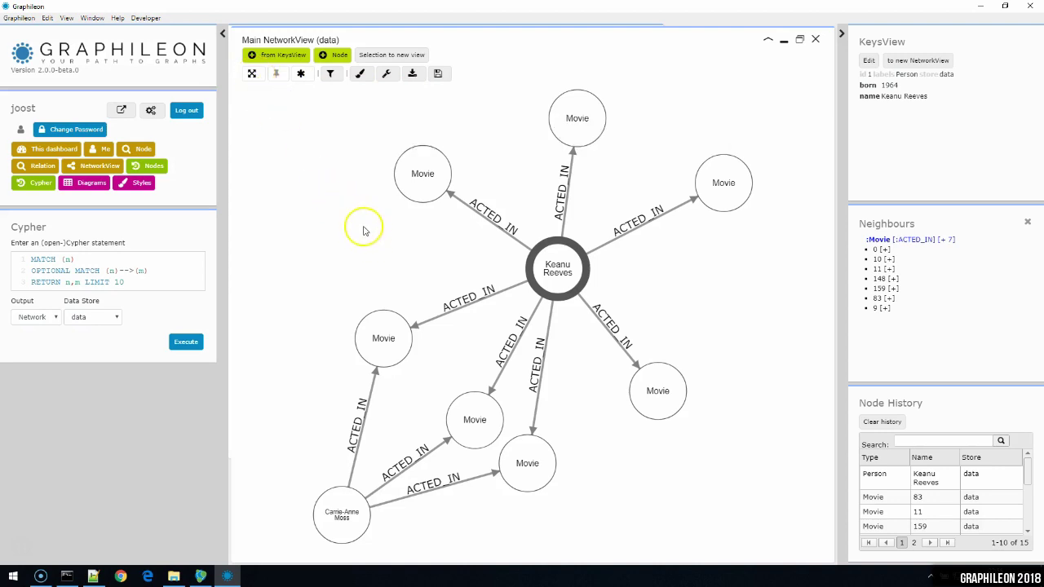
Fit the Keanu Reeves network to the canvas and drag three Movie nodes toward the edges.
{"action": "scroll", "coordinate": [318, 232], "scroll_direction": "down", "scroll_amount": 5}
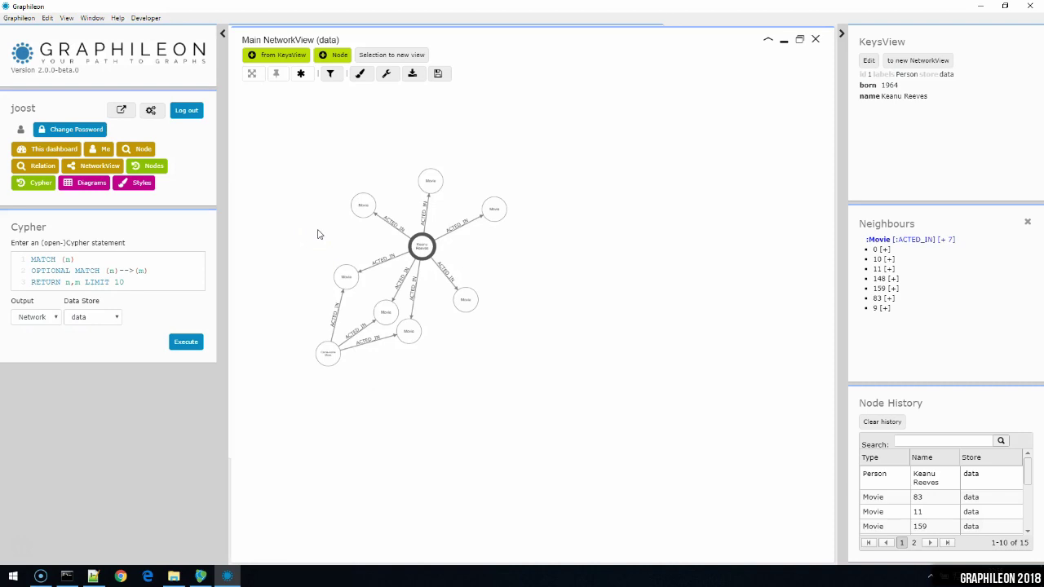
{"action": "scroll", "coordinate": [318, 234], "scroll_direction": "up", "scroll_amount": 10}
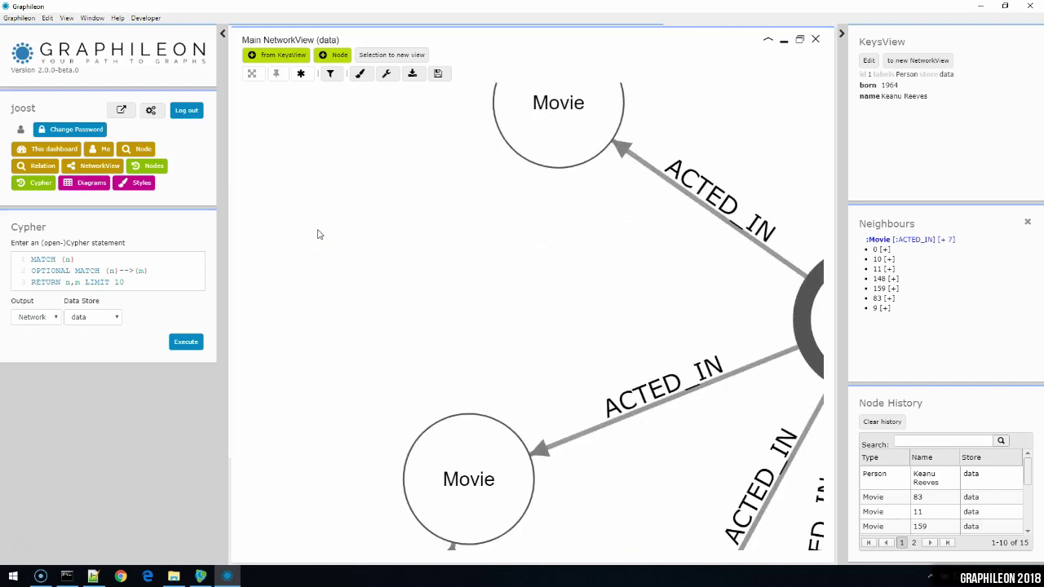
{"action": "left_click", "coordinate": [252, 73]}
{"action": "left_click", "coordinate": [393, 173]}
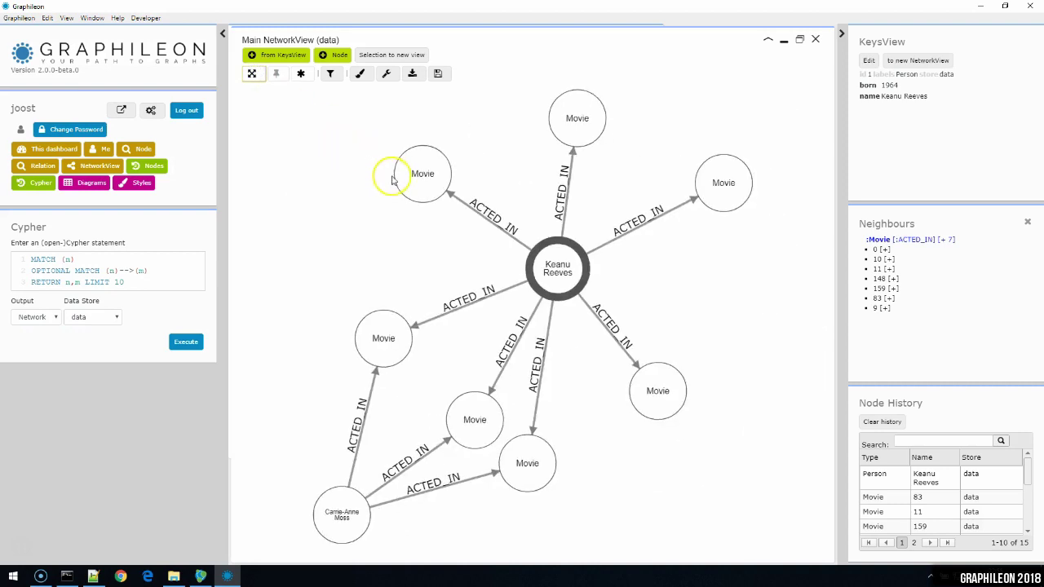
{"action": "left_click_drag", "start_coordinate": [412, 173], "coordinate": [253, 42]}
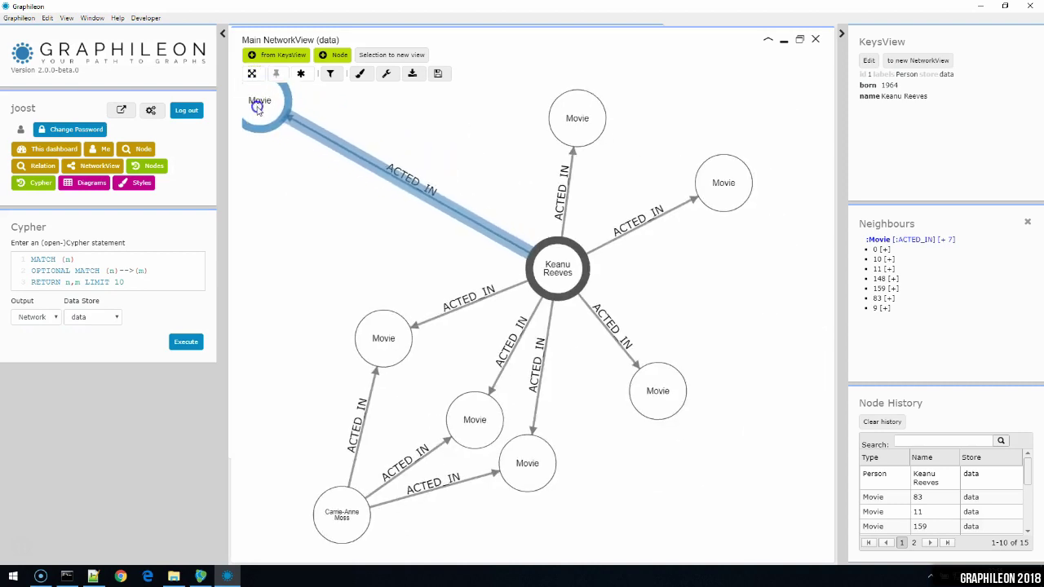
{"action": "left_click", "coordinate": [327, 133]}
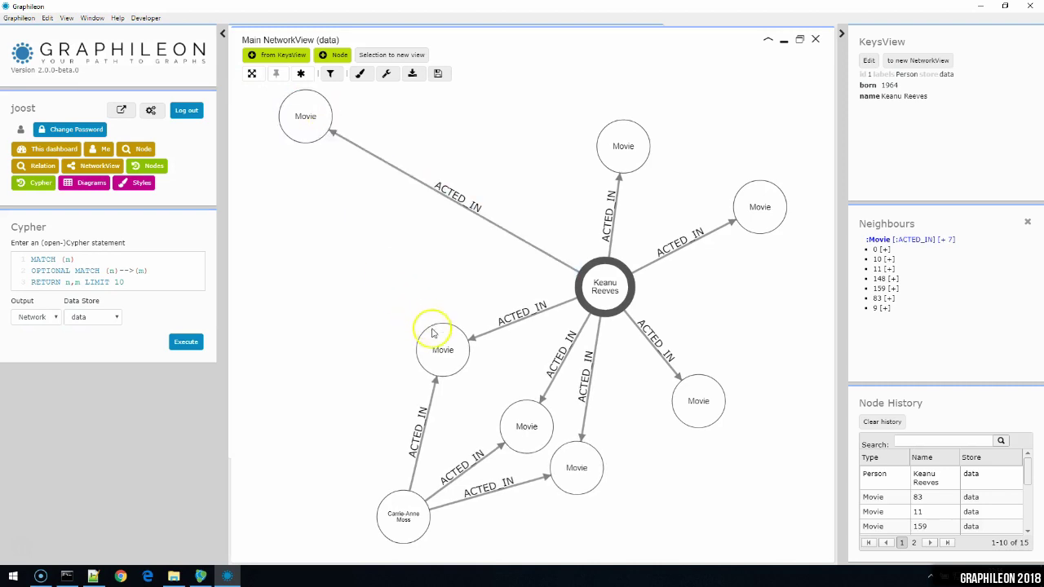
{"action": "left_click_drag", "start_coordinate": [432, 344], "coordinate": [238, 324]}
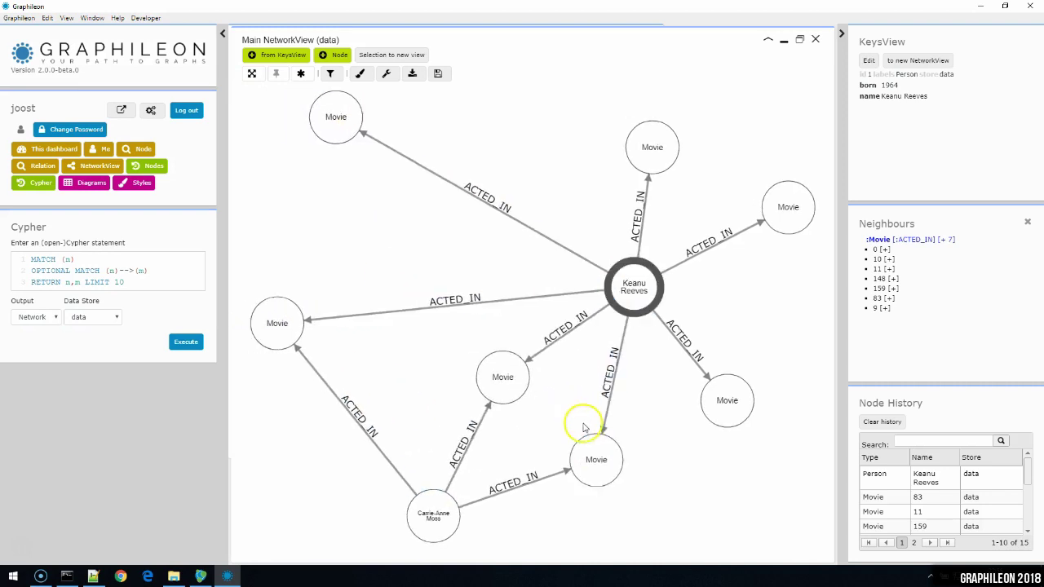
{"action": "left_click_drag", "start_coordinate": [652, 159], "coordinate": [783, 49]}
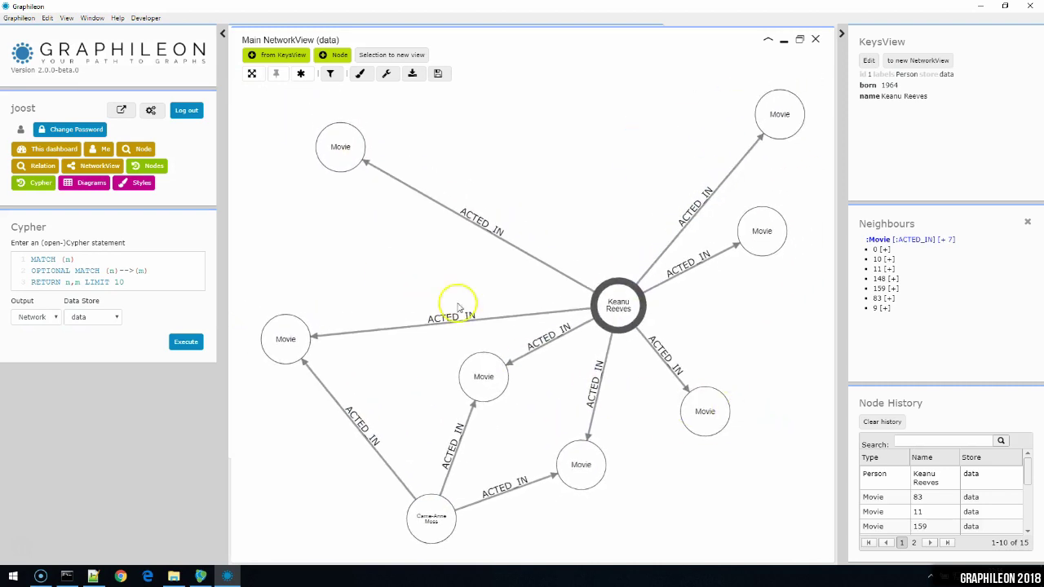
Change the query's LIMIT from 10 to 100 and execute it.
{"action": "left_click", "coordinate": [343, 156]}
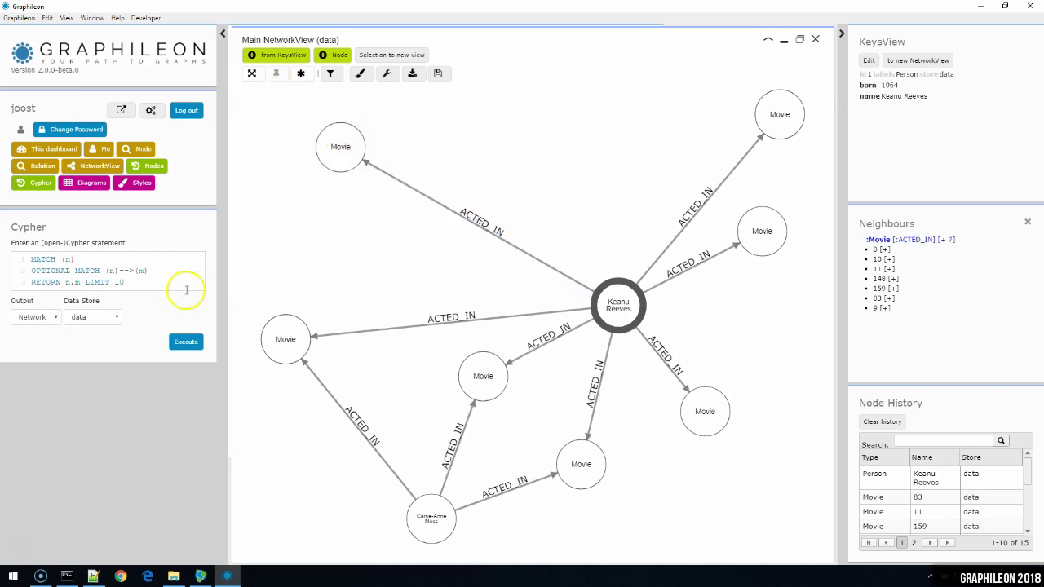
{"action": "left_click", "coordinate": [143, 284]}
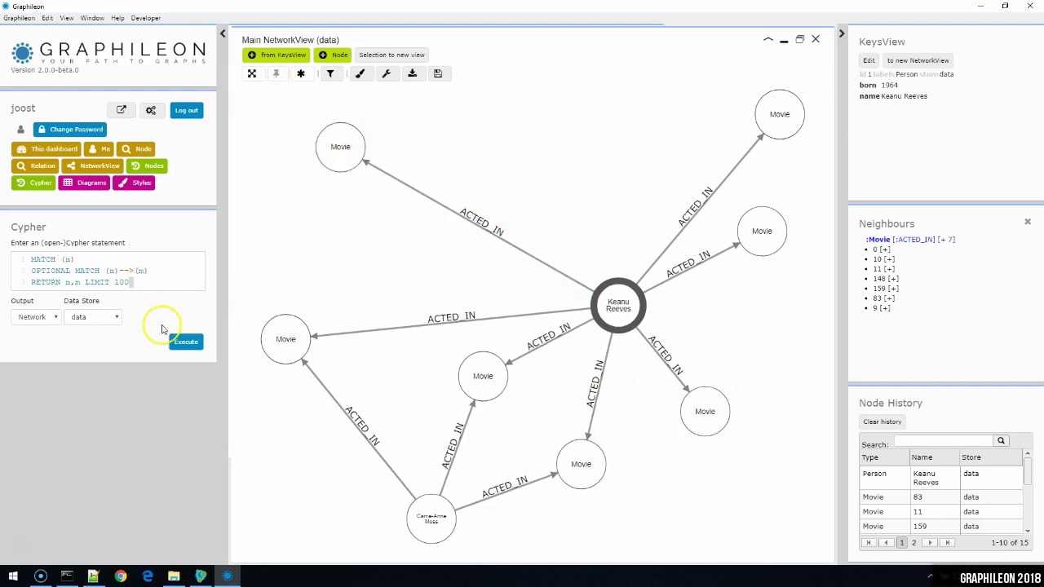
{"action": "left_click", "coordinate": [186, 344]}
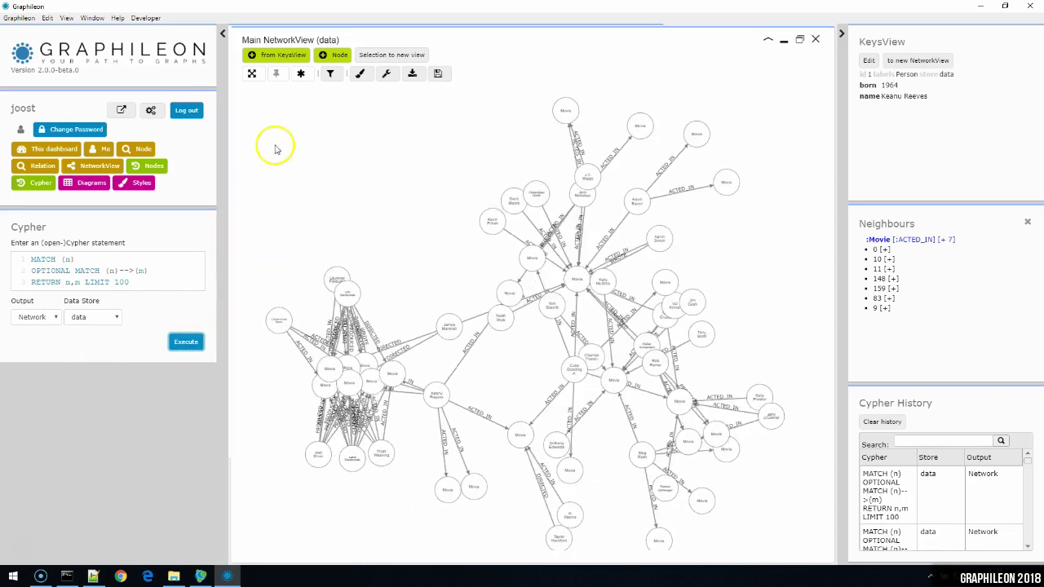
Toggle Auto layout and drag Laurence Fishburne, Carrie-Anne Moss and other nodes into new pinned positions.
{"action": "left_click", "coordinate": [276, 75]}
{"action": "left_click", "coordinate": [342, 297]}
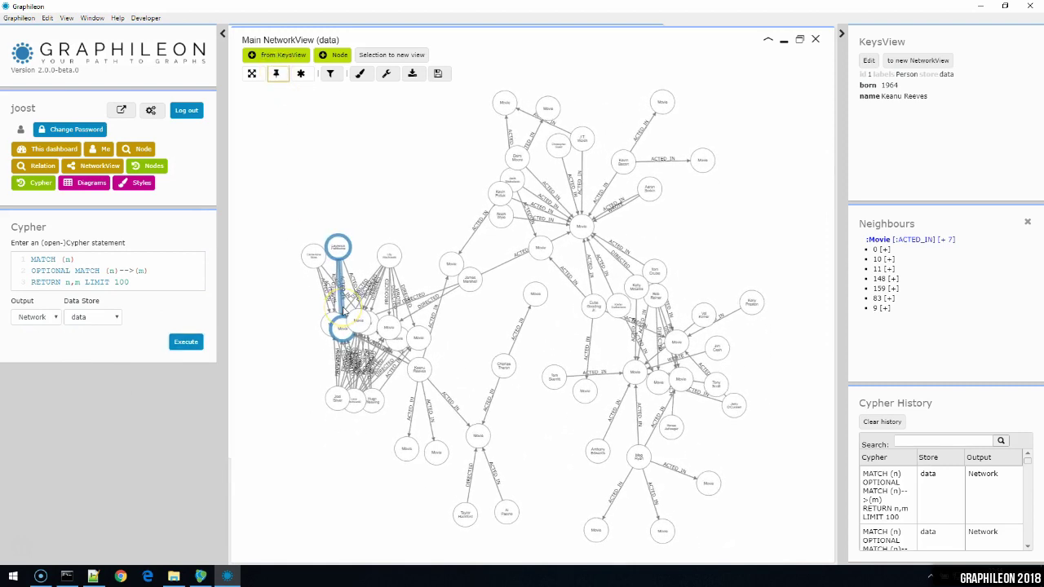
{"action": "left_click_drag", "start_coordinate": [337, 246], "coordinate": [281, 284]}
{"action": "left_click_drag", "start_coordinate": [344, 332], "coordinate": [297, 468]}
{"action": "left_click_drag", "start_coordinate": [373, 419], "coordinate": [408, 495]}
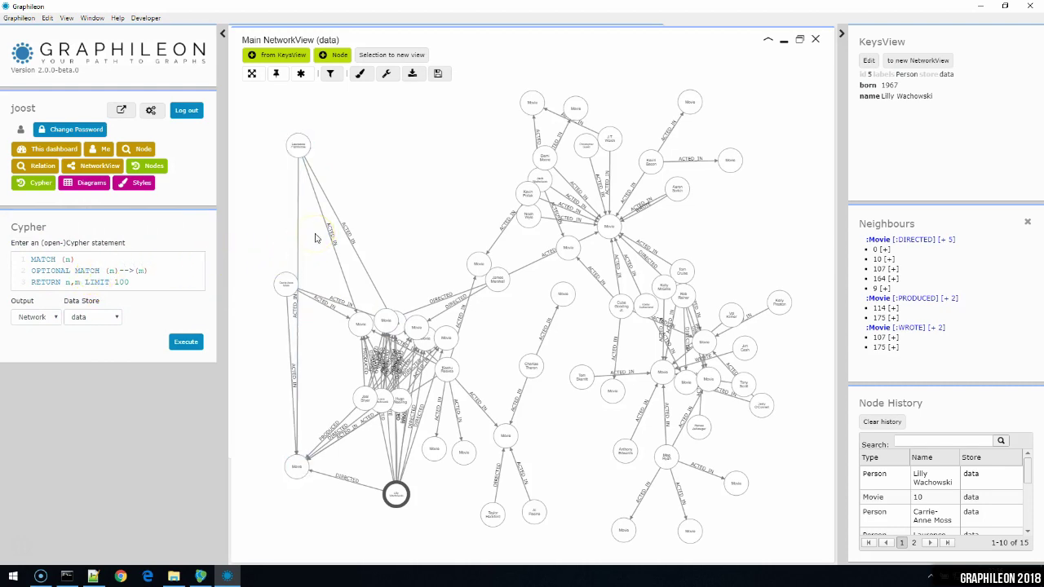
Turn off auto-complete relations, run (n)-[r]->(m) RETURN n,r,m LIMIT 100, then toggle relations again.
{"action": "left_click", "coordinate": [302, 75]}
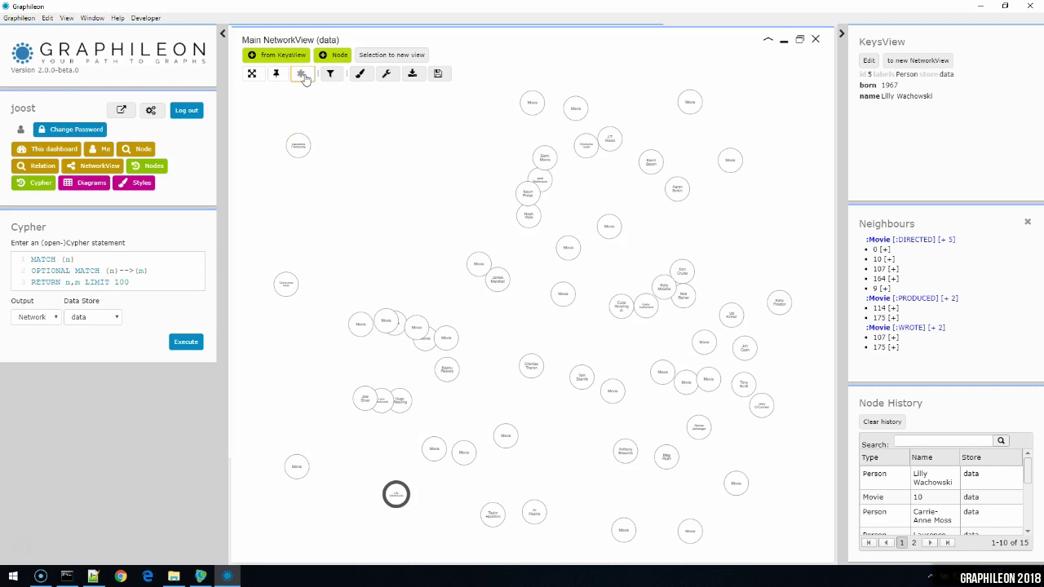
{"action": "left_click", "coordinate": [124, 271]}
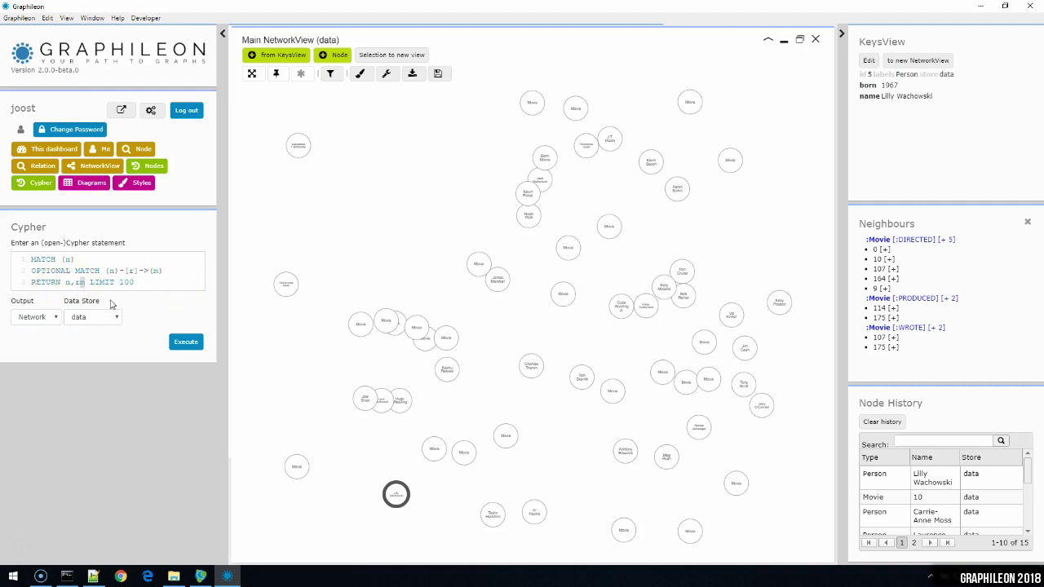
{"action": "left_click", "coordinate": [182, 348]}
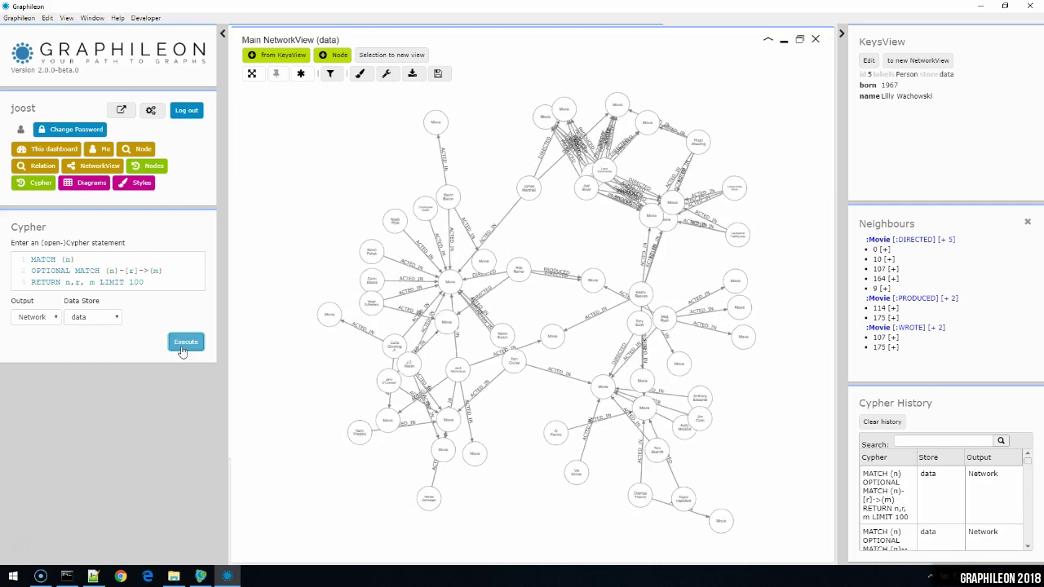
{"action": "left_click", "coordinate": [183, 344]}
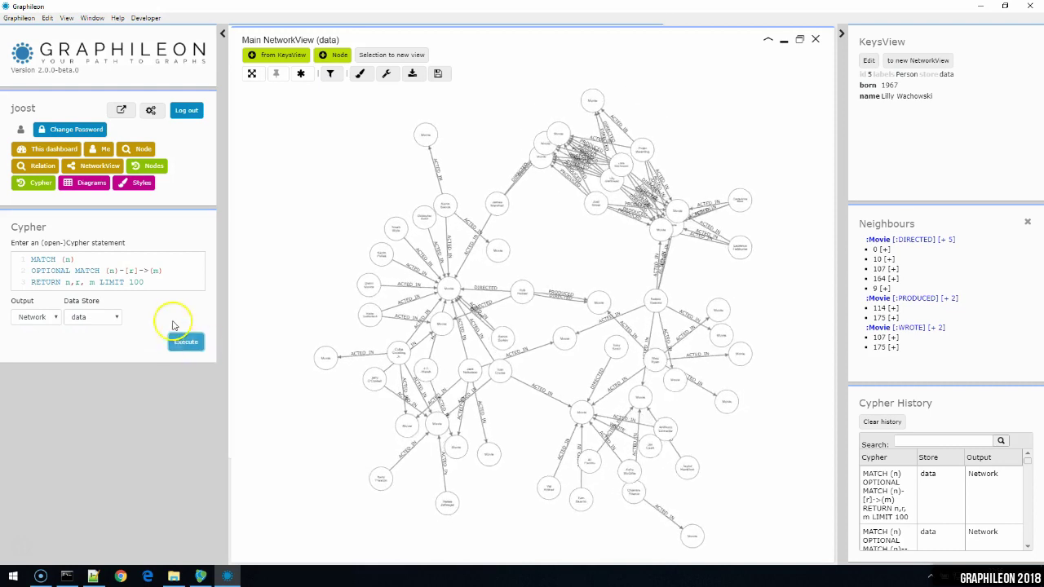
{"action": "left_click", "coordinate": [301, 75]}
{"action": "left_click", "coordinate": [301, 75]}
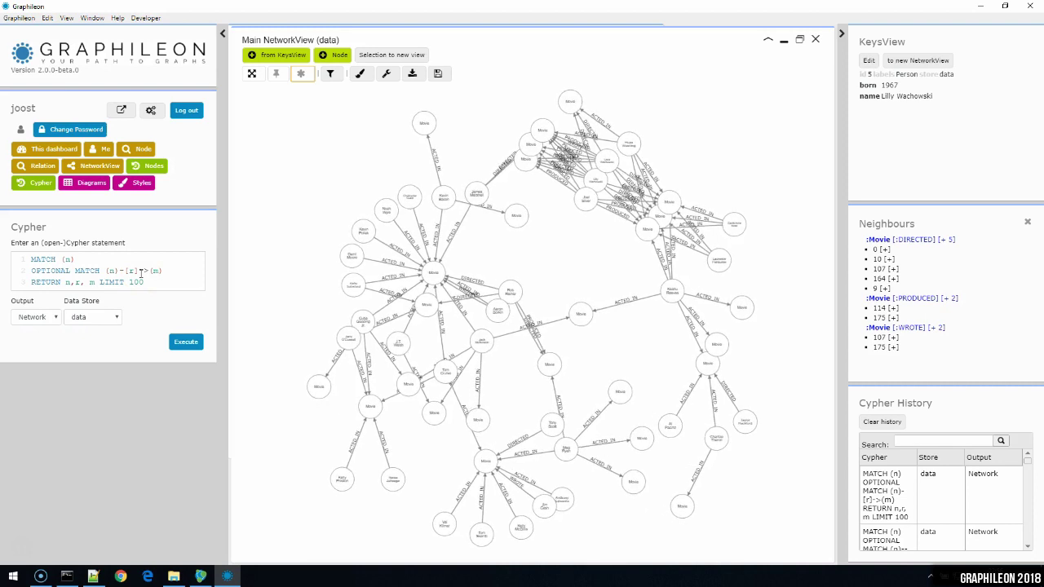
Open the filter list and auto-generate filters for :Movie, :Person, :ACTED_IN, :DIRECTED, :PRODUCED and :WROTE.
{"action": "left_click", "coordinate": [335, 75]}
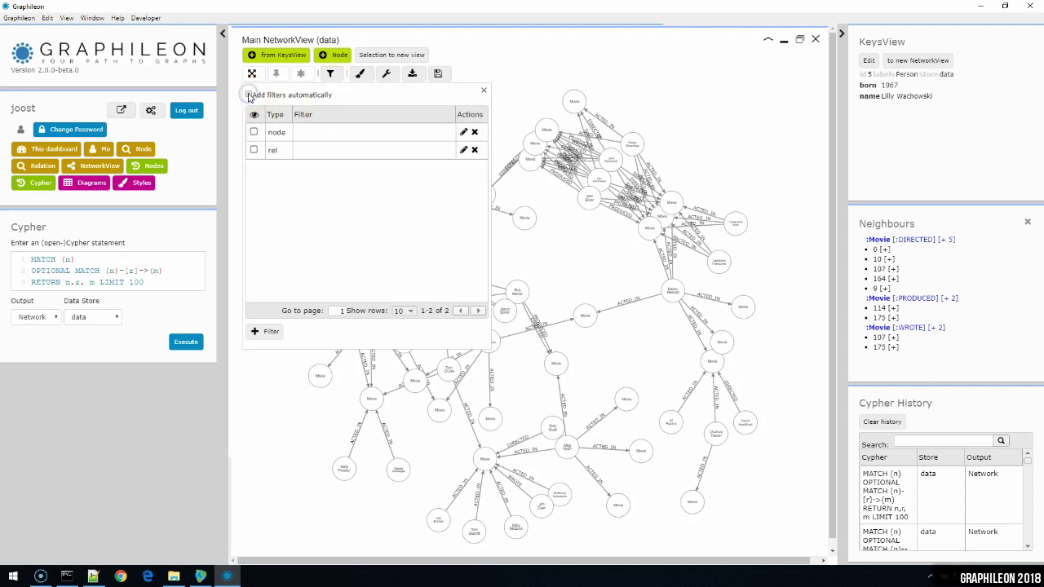
{"action": "left_click", "coordinate": [249, 95]}
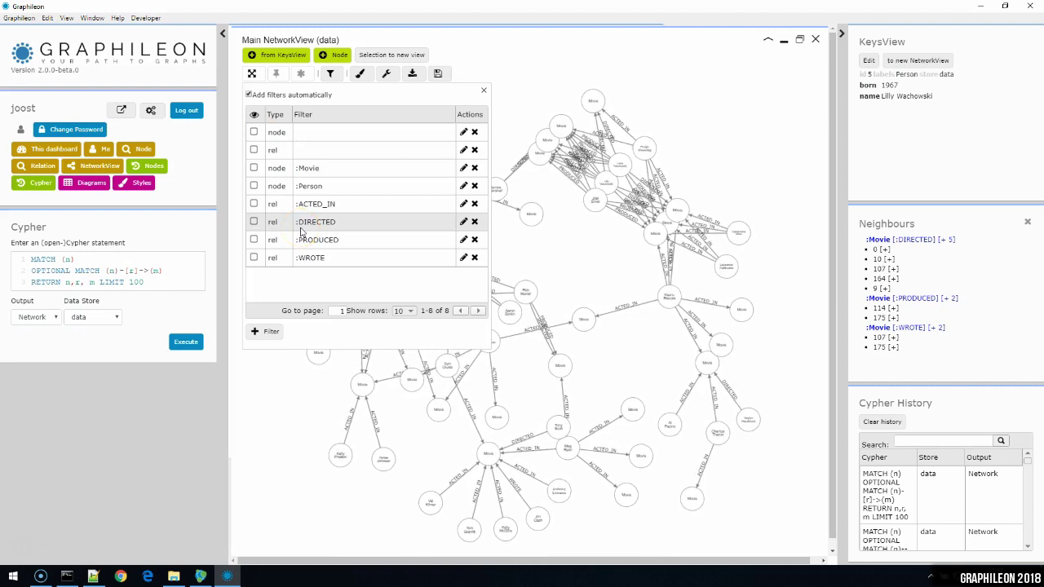
{"action": "left_click", "coordinate": [303, 231]}
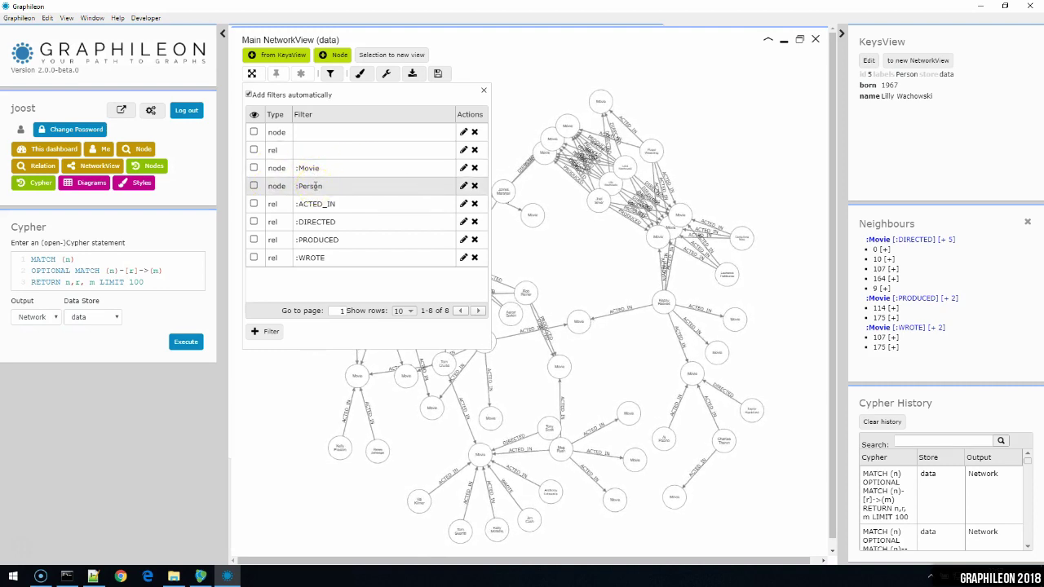
{"action": "left_click", "coordinate": [296, 203]}
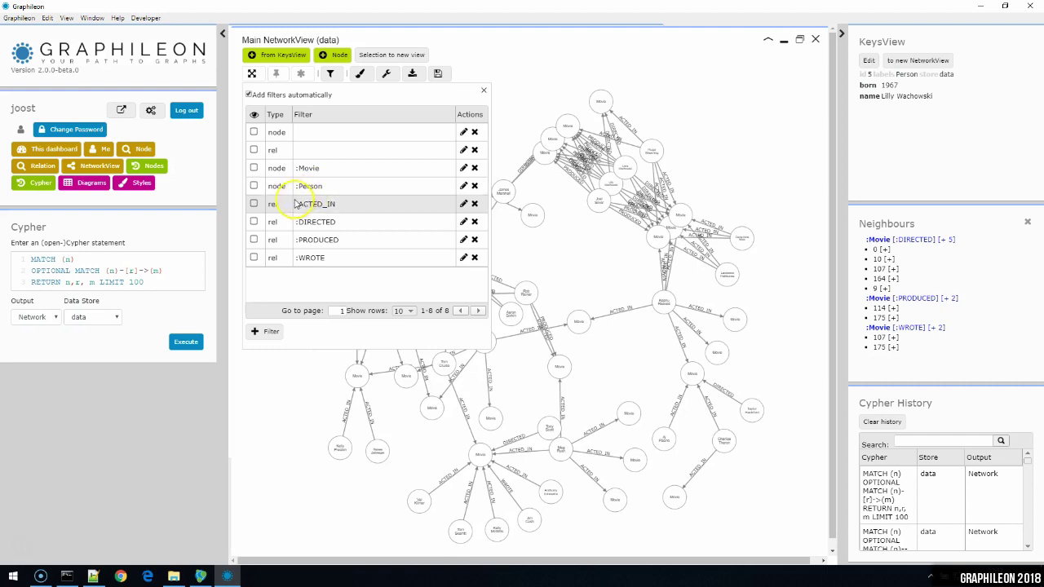
Activate and then deactivate the :Person filter to hide and restore people.
{"action": "left_click", "coordinate": [253, 187]}
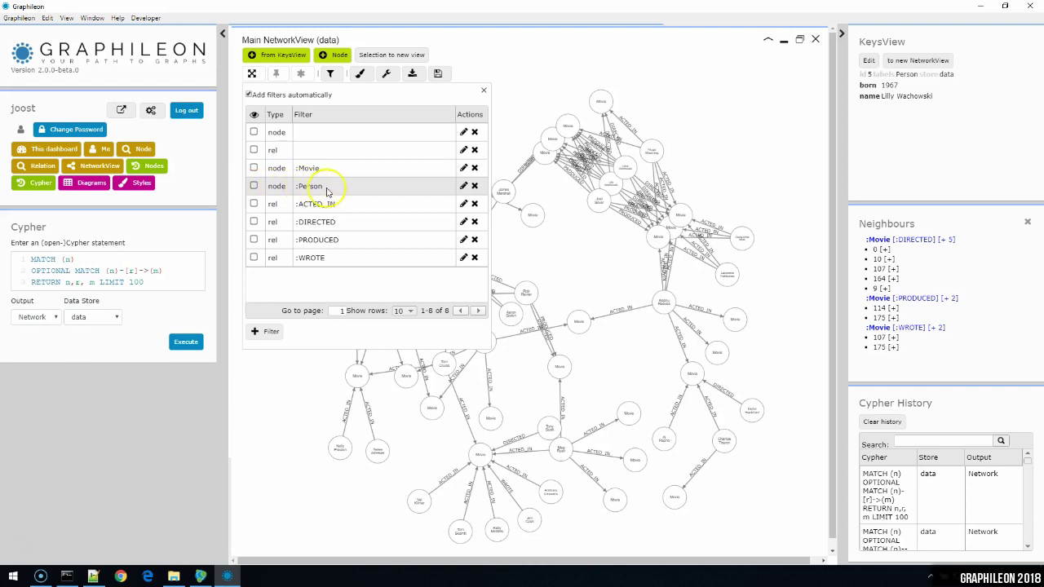
{"action": "left_click", "coordinate": [253, 186]}
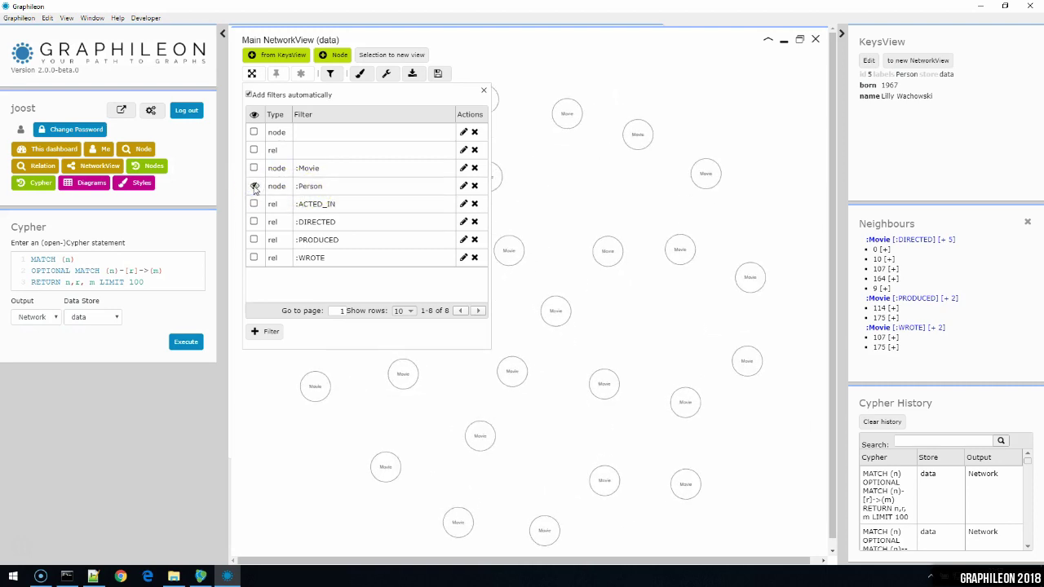
{"action": "left_click", "coordinate": [301, 188]}
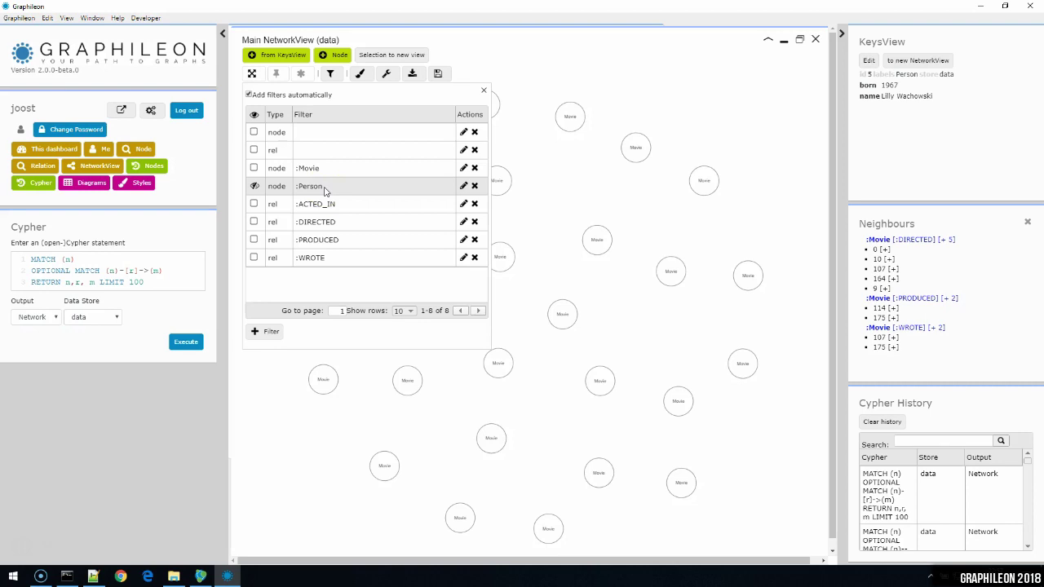
{"action": "left_click", "coordinate": [255, 187]}
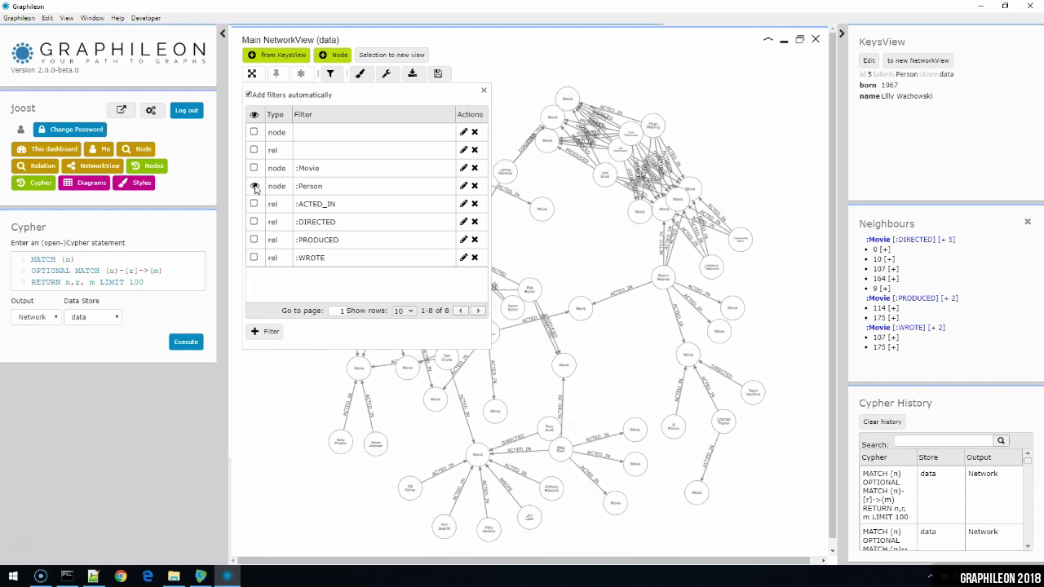
Toggle the :ACTED_IN, :DIRECTED, :PRODUCED and :WROTE filters, leaving the full graph visible.
{"action": "left_click", "coordinate": [254, 206]}
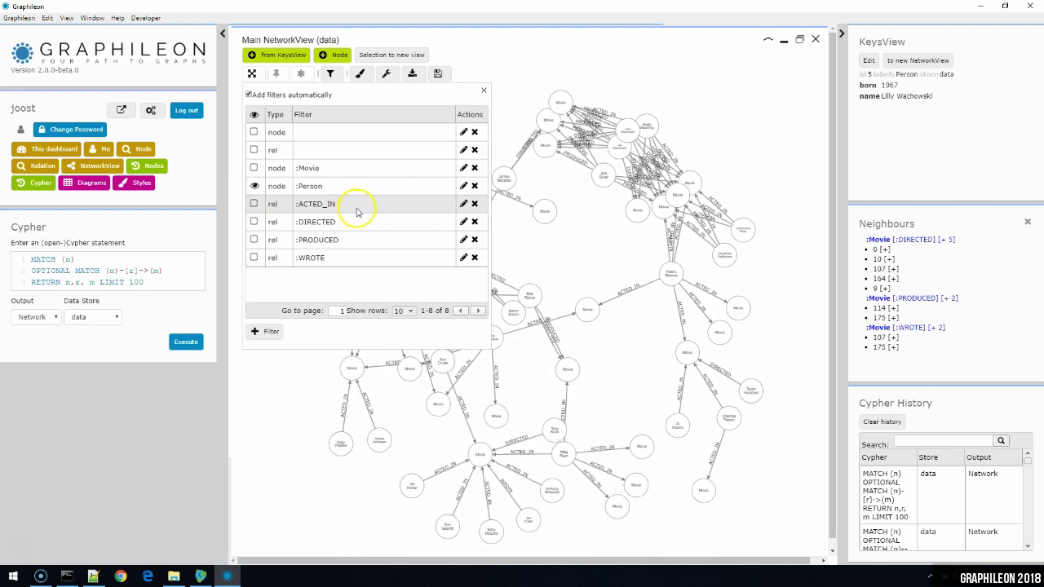
{"action": "left_click", "coordinate": [254, 205]}
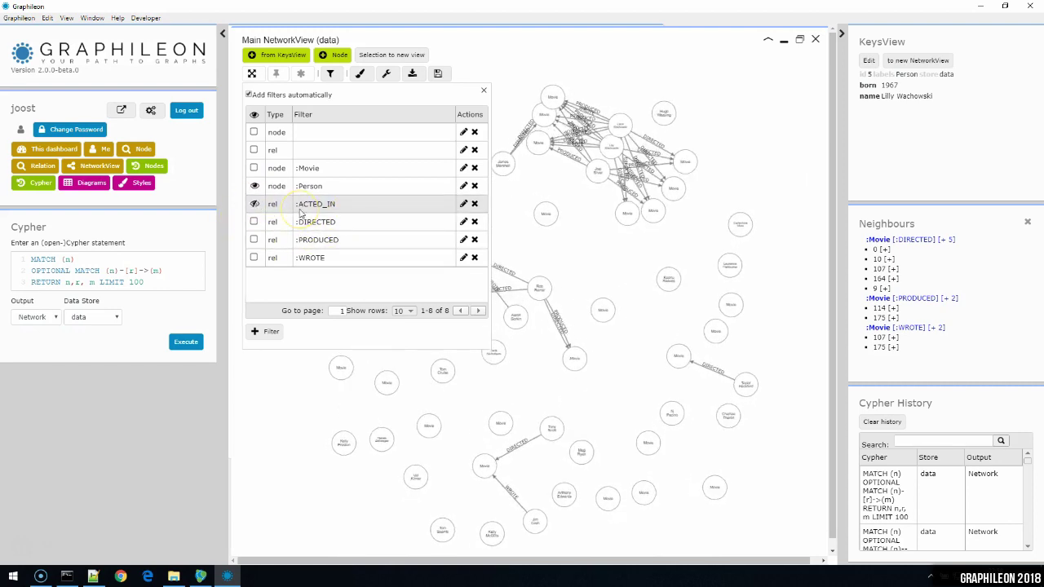
{"action": "left_click", "coordinate": [254, 204]}
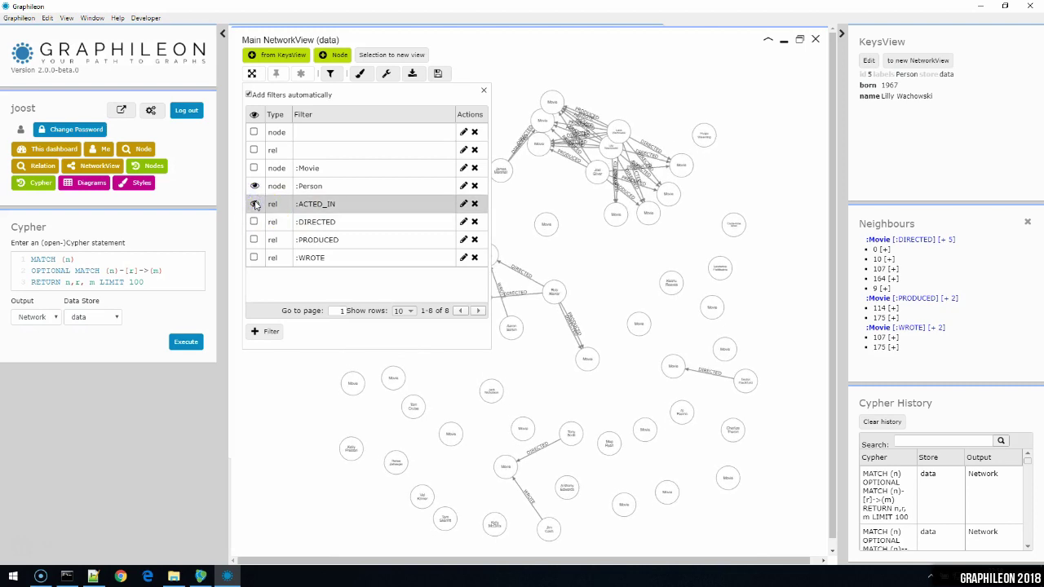
{"action": "left_click", "coordinate": [256, 222]}
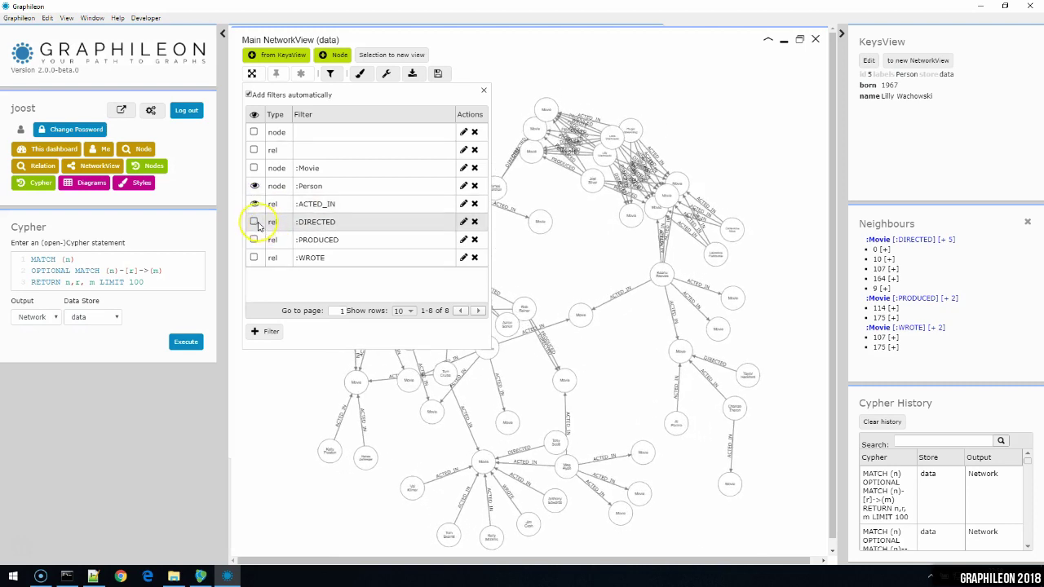
{"action": "left_click", "coordinate": [255, 240]}
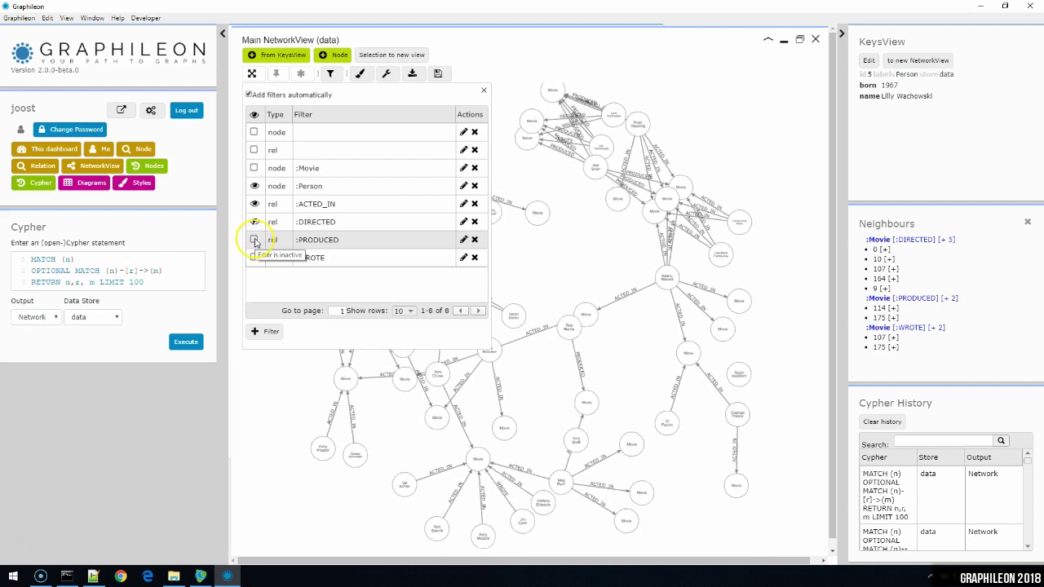
{"action": "left_click", "coordinate": [254, 258]}
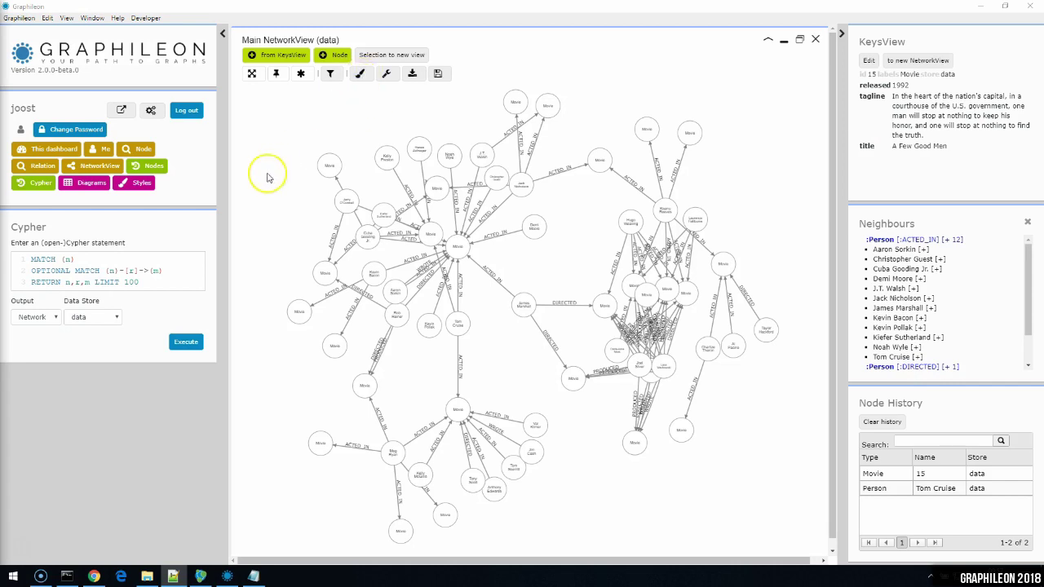
Open the :Movie node style (circle, width 50, white fill) from a Movie node's context menu.
{"action": "left_click", "coordinate": [143, 184]}
{"action": "right_click", "coordinate": [330, 165]}
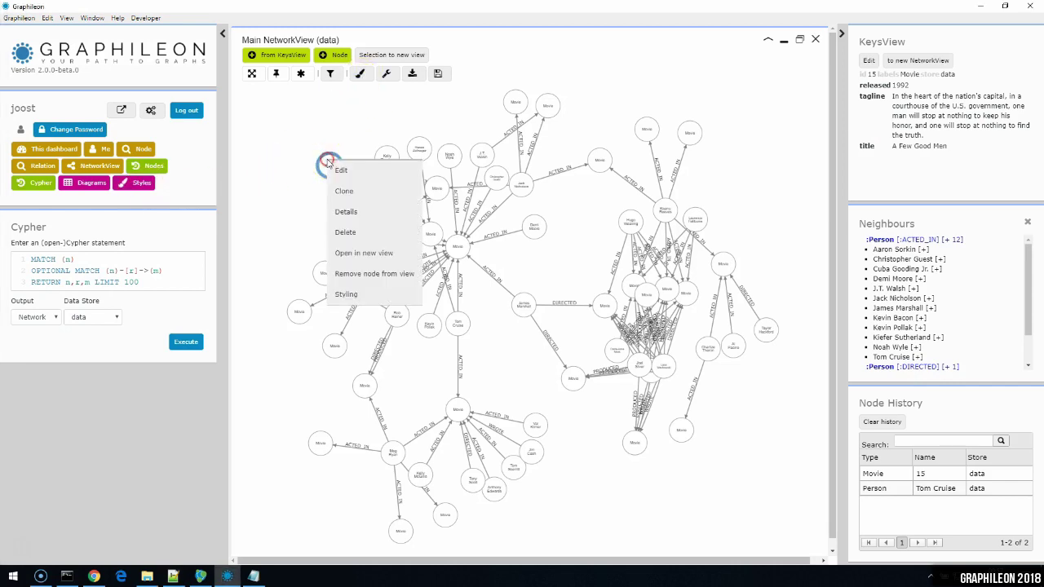
{"action": "left_click", "coordinate": [347, 295]}
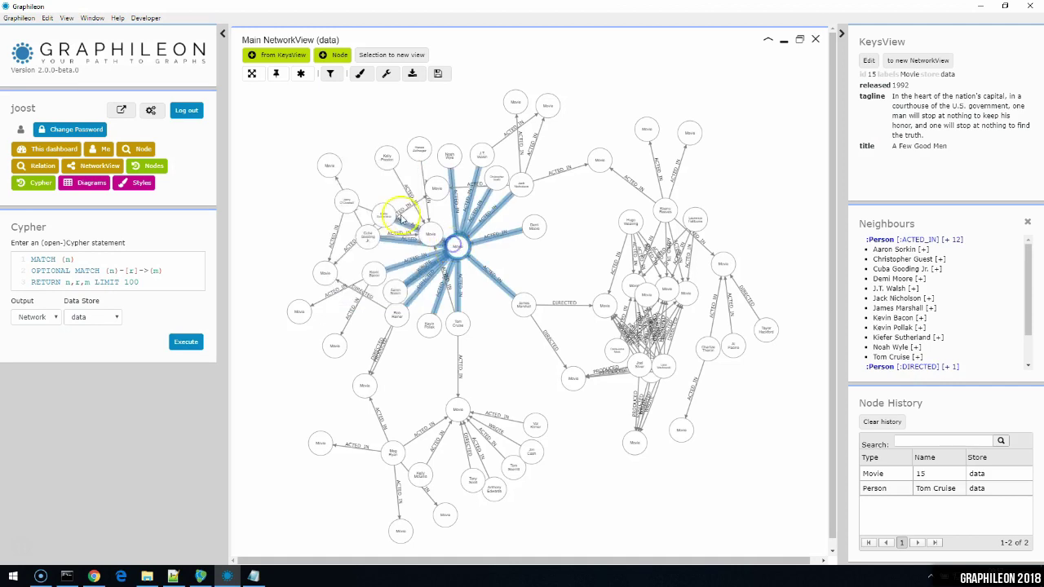
{"action": "left_click", "coordinate": [360, 73]}
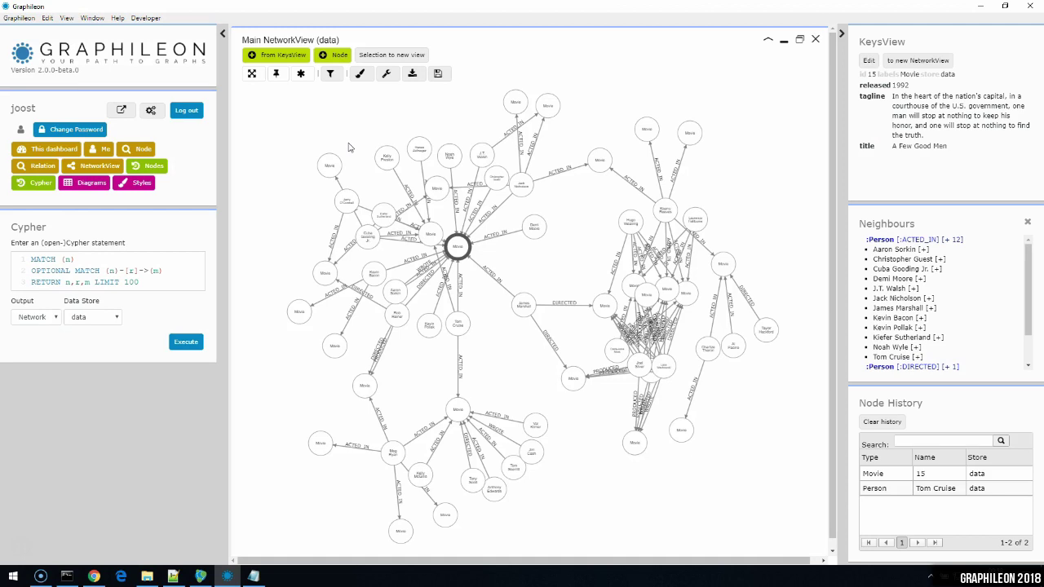
{"action": "right_click", "coordinate": [457, 248]}
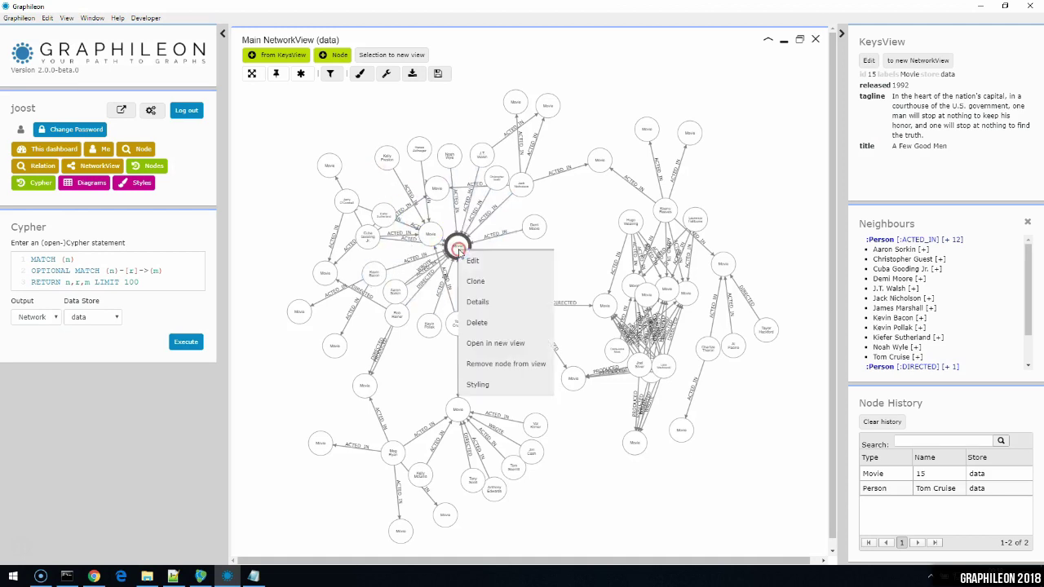
{"action": "left_click", "coordinate": [479, 385]}
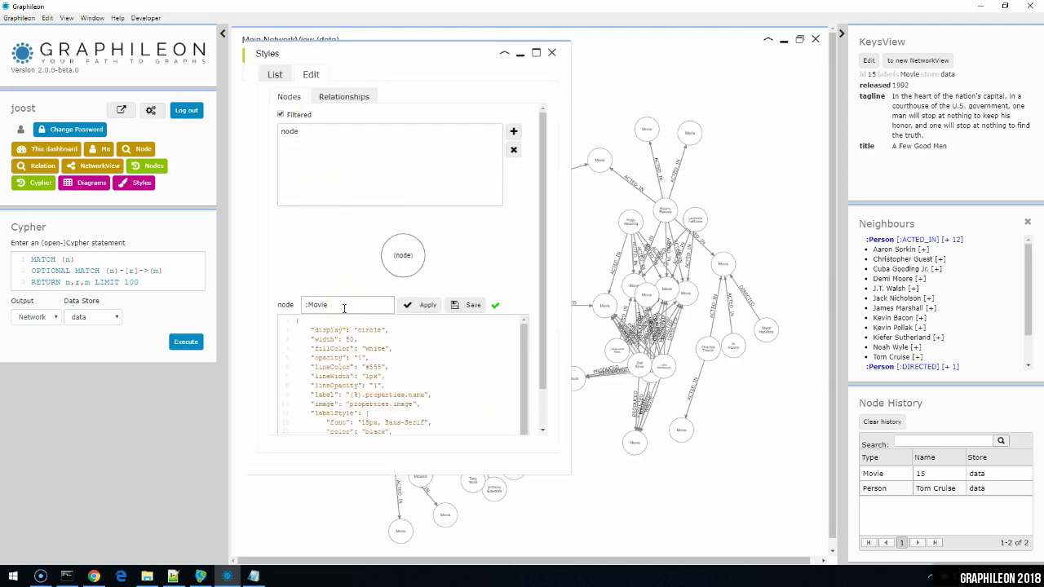
Select the :Movie type name, glance at the Font Awesome icon gallery, then return to Graphileon.
{"action": "left_click_drag", "start_coordinate": [344, 308], "coordinate": [285, 304]}
{"action": "left_click", "coordinate": [95, 577]}
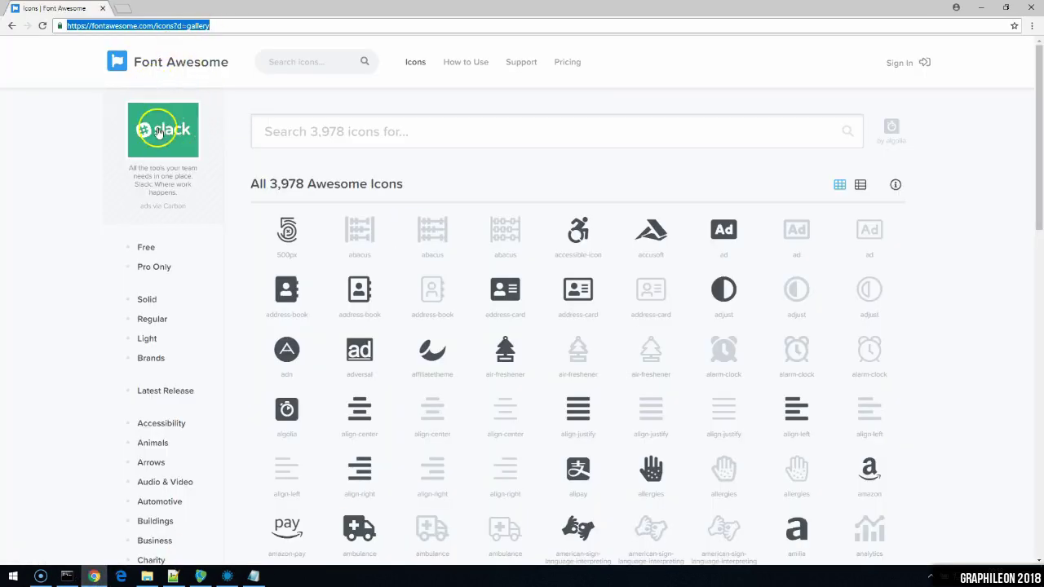
{"action": "left_click", "coordinate": [226, 576]}
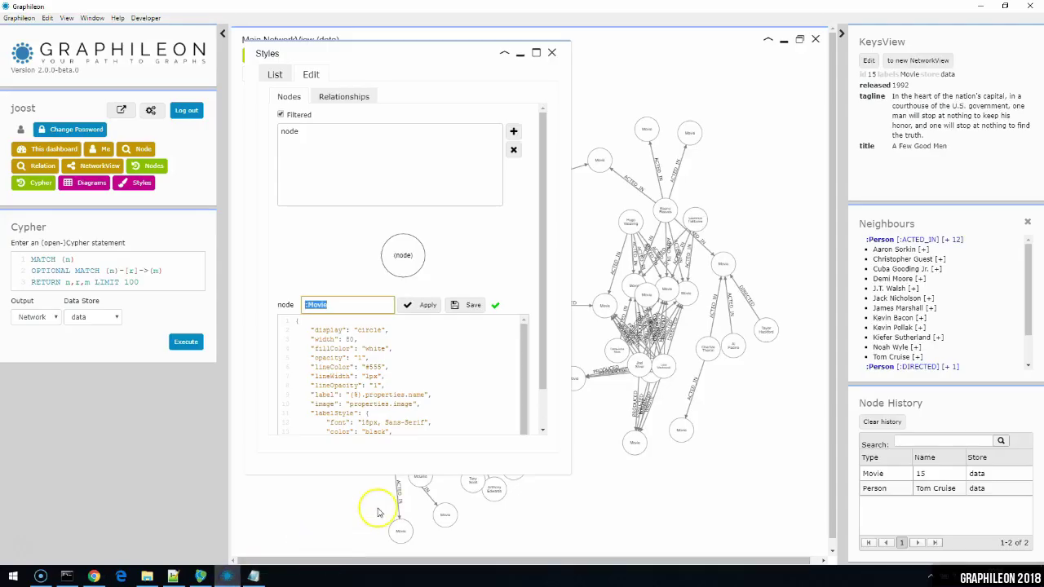
Make the :Movie style a red square labelled by title, dropping width and opacity lines, and preview it.
{"action": "double_click", "coordinate": [367, 329]}
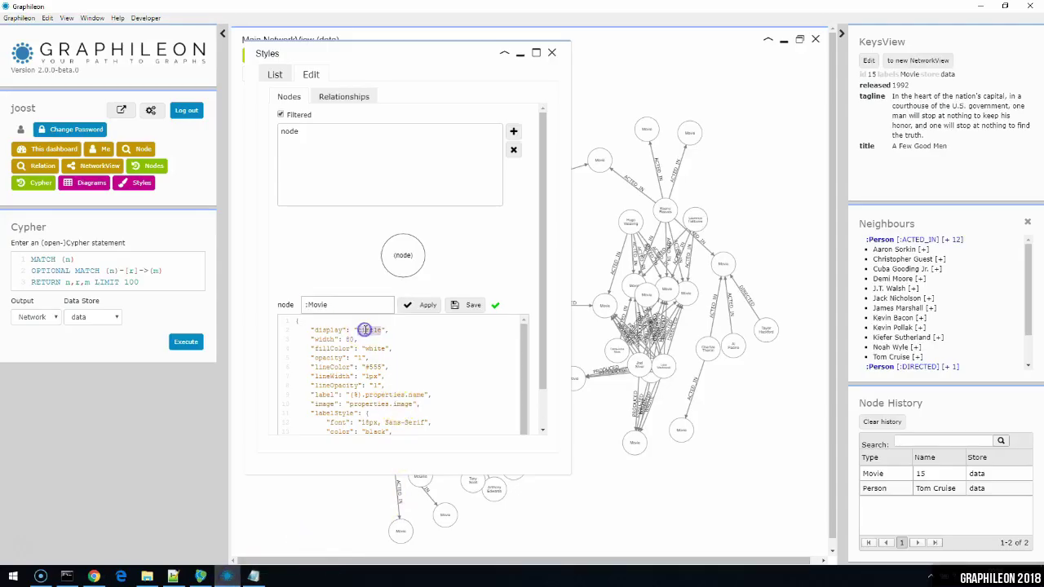
{"action": "type", "text": "square"}
{"action": "left_click_drag", "start_coordinate": [359, 341], "coordinate": [279, 342]}
{"action": "key", "text": "BackSpace"}
{"action": "key", "text": "BackSpace"}
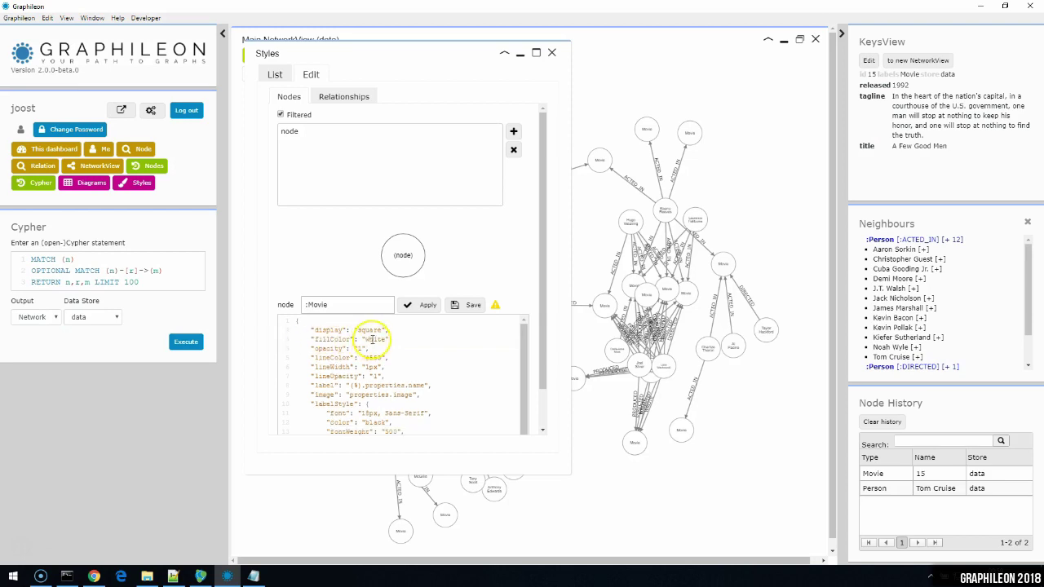
{"action": "type", "text": "red"}
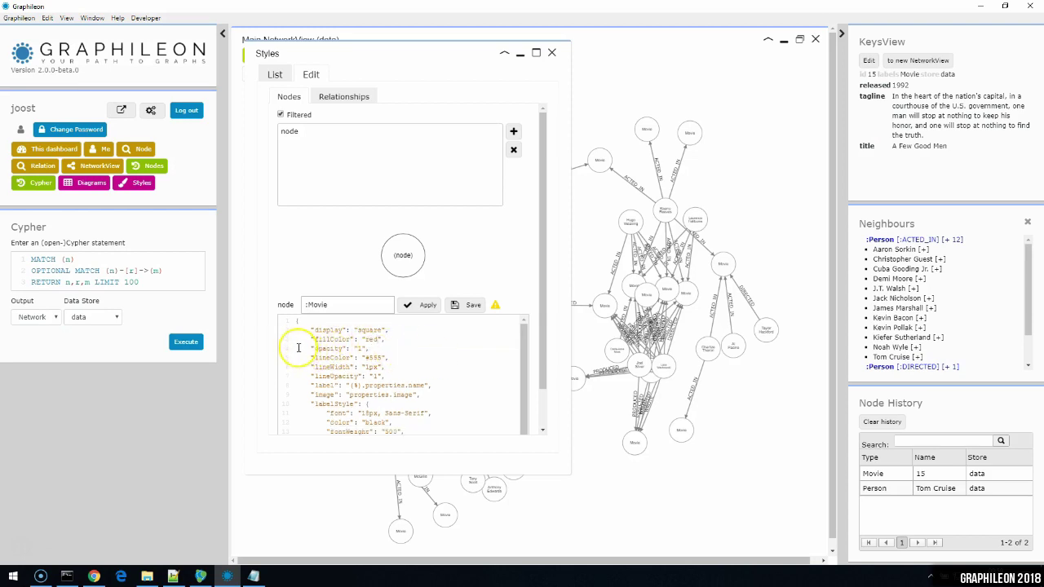
{"action": "left_click_drag", "start_coordinate": [295, 349], "coordinate": [415, 375]}
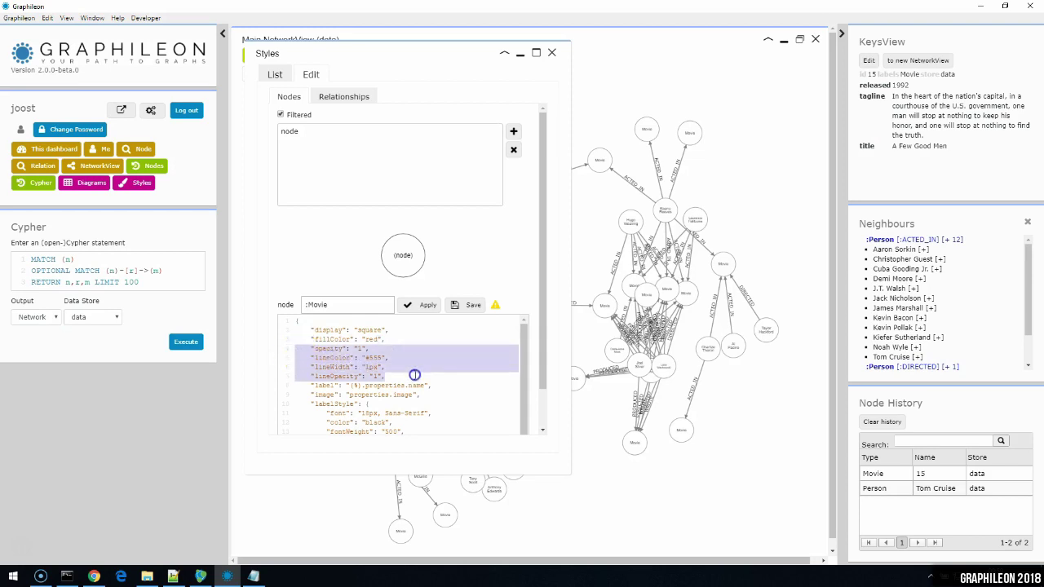
{"action": "key", "text": "Delete"}
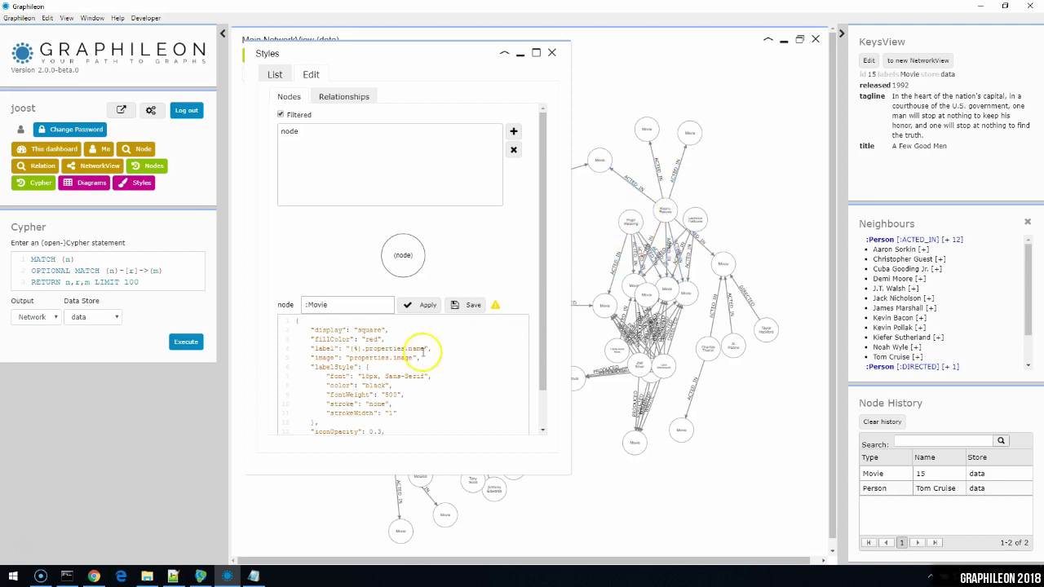
{"action": "double_click", "coordinate": [416, 349]}
{"action": "type", "text": "titl"}
{"action": "left_click", "coordinate": [422, 306]}
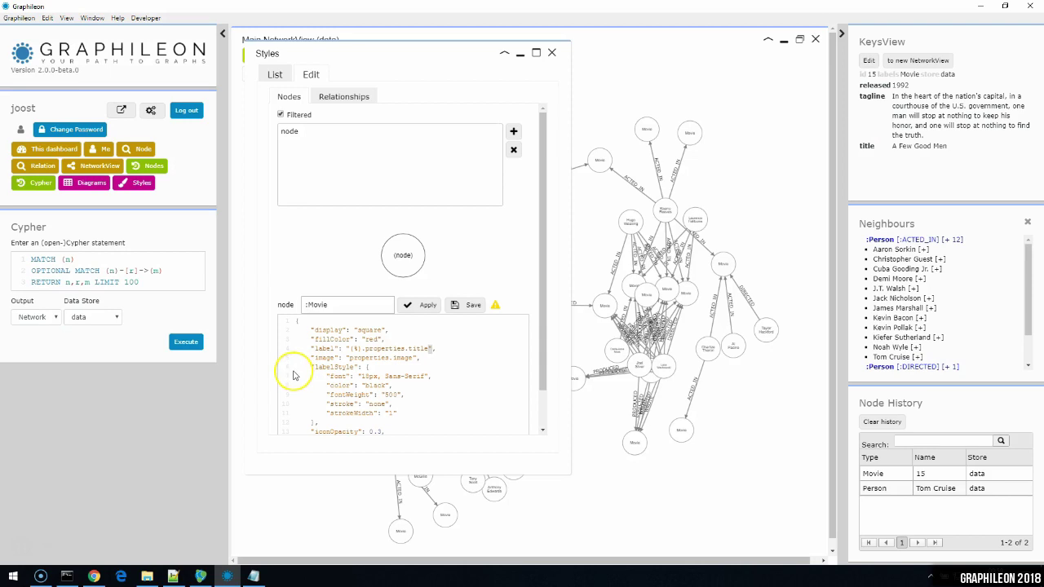
Remove the label style lines, set iconClass to 'fa fa-film', then apply and save the Movie style.
{"action": "left_click_drag", "start_coordinate": [295, 367], "coordinate": [464, 410]}
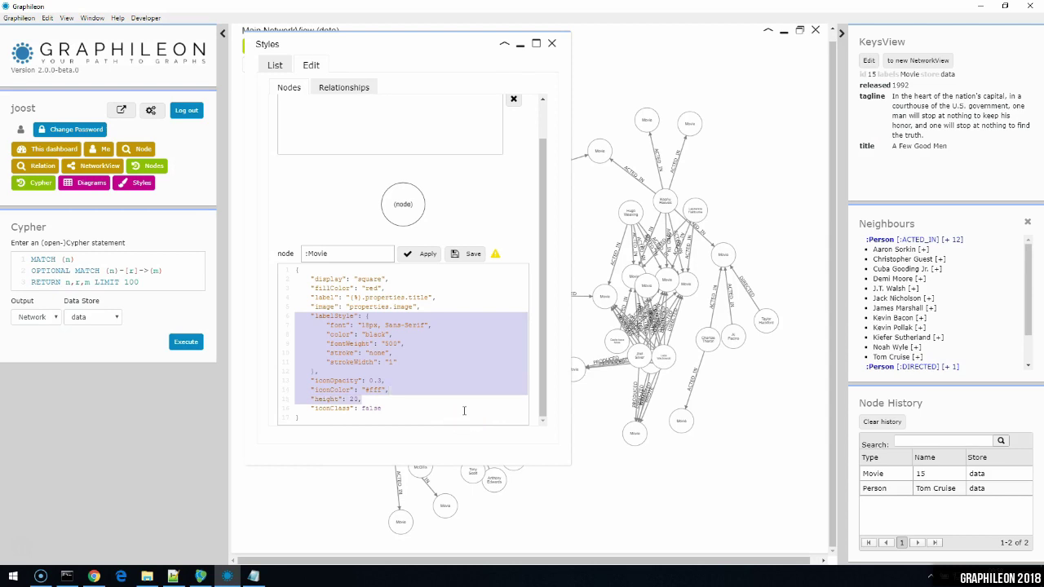
{"action": "key", "text": "Delete"}
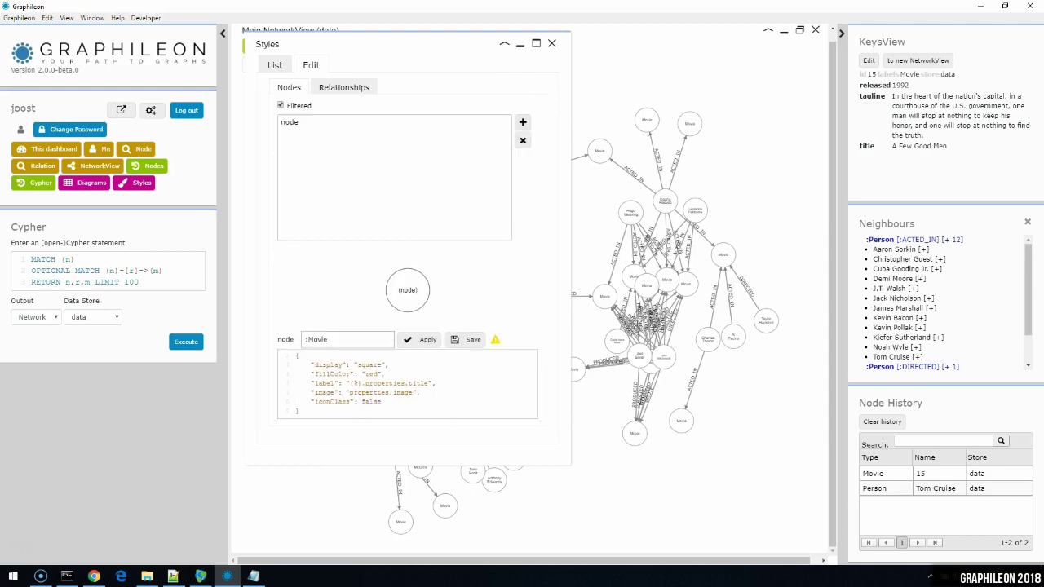
{"action": "double_click", "coordinate": [369, 400]}
{"action": "type", "text": "\"fa fa-film"}
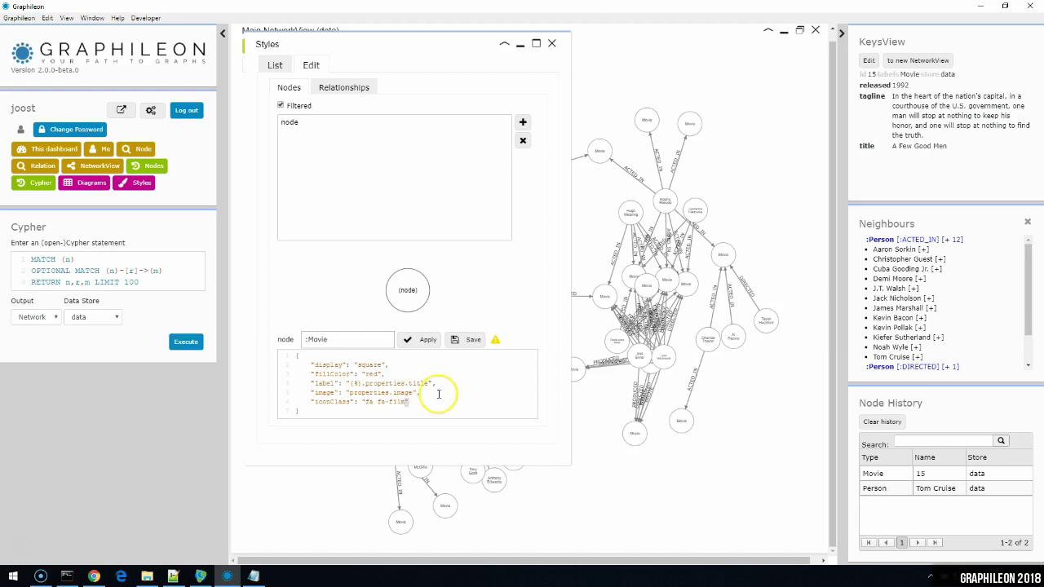
{"action": "left_click", "coordinate": [414, 342]}
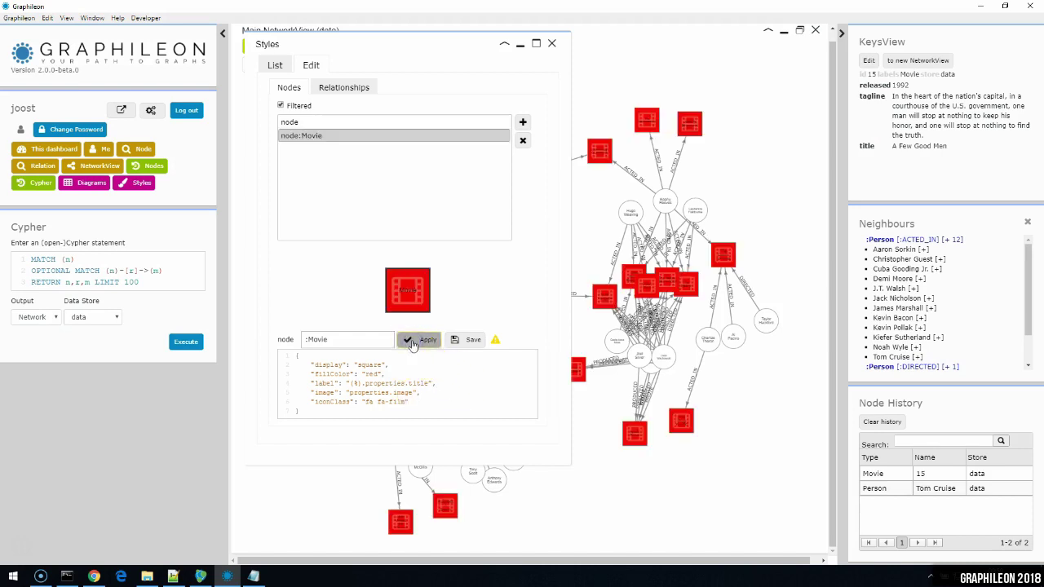
{"action": "left_click", "coordinate": [468, 342]}
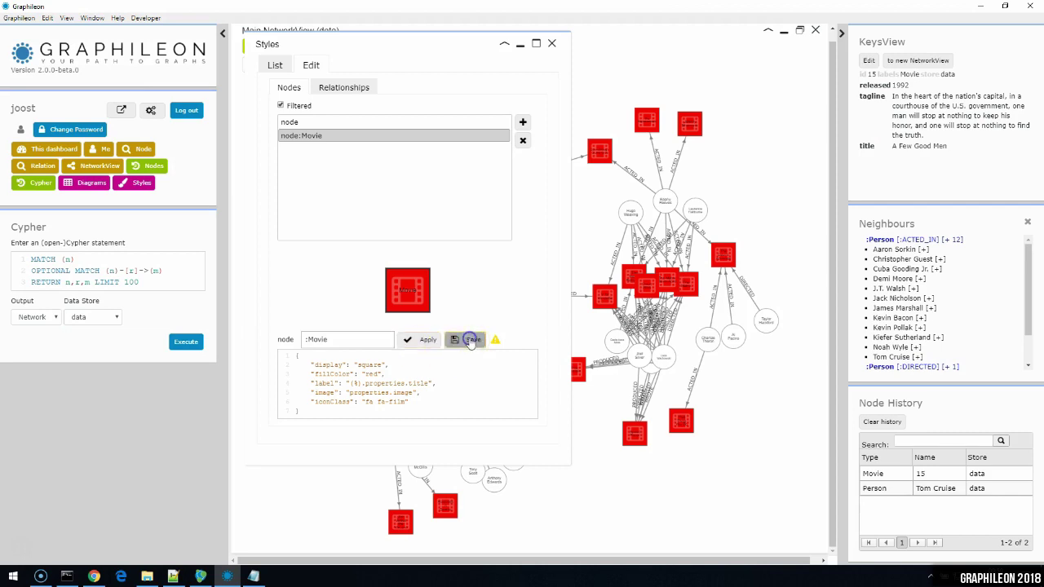
{"action": "left_click", "coordinate": [553, 45]}
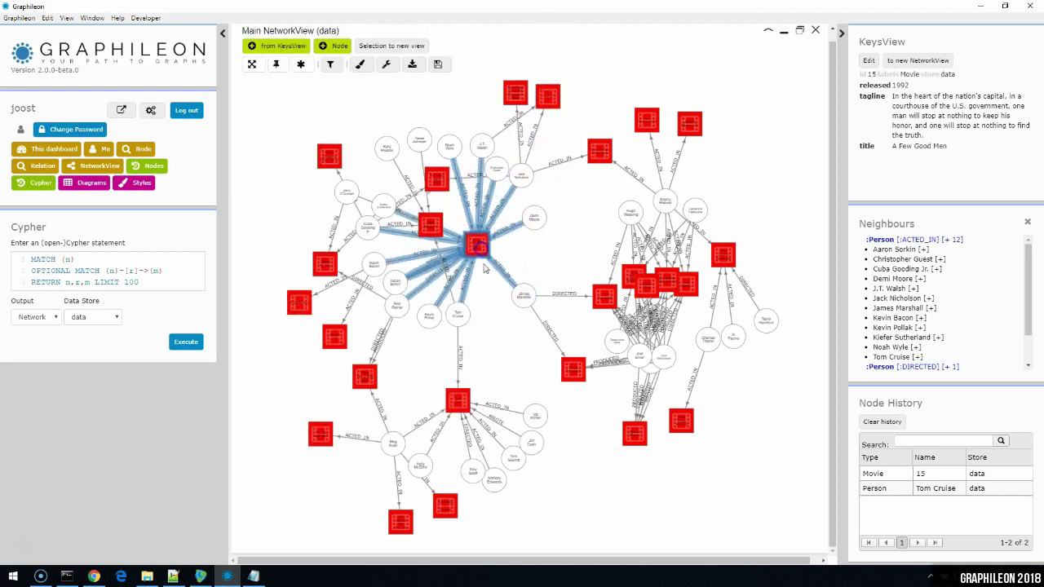
Open the :Person style from the Kiefer Sutherland node's context menu.
{"action": "left_click", "coordinate": [486, 273]}
{"action": "left_click", "coordinate": [414, 275]}
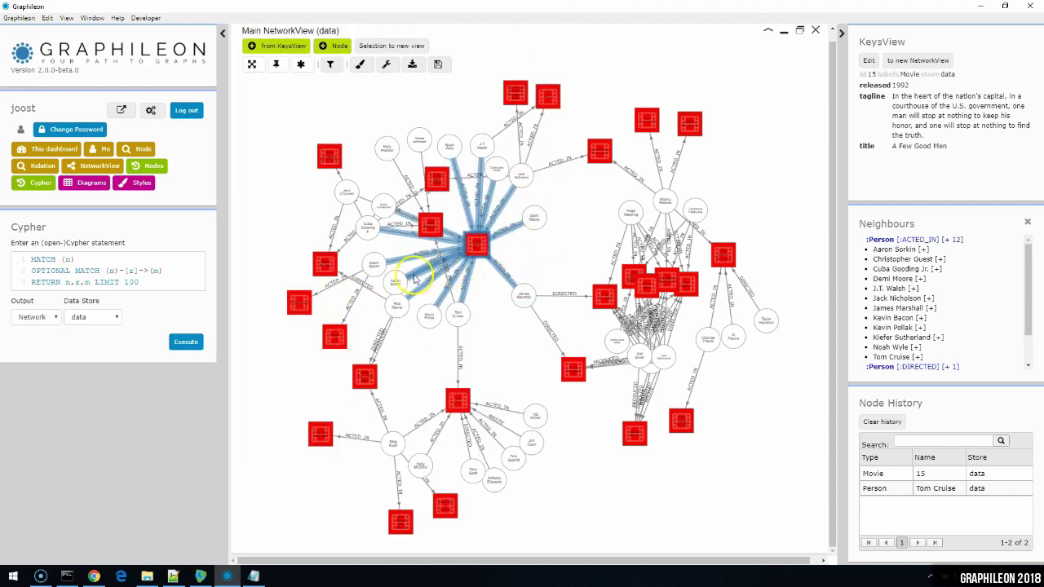
{"action": "right_click", "coordinate": [384, 211]}
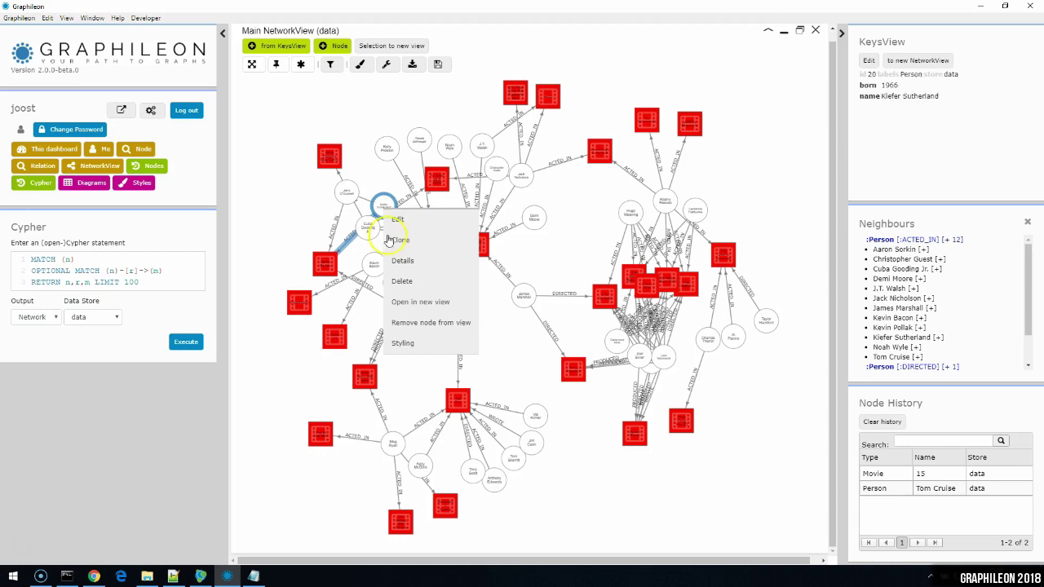
{"action": "left_click", "coordinate": [402, 343]}
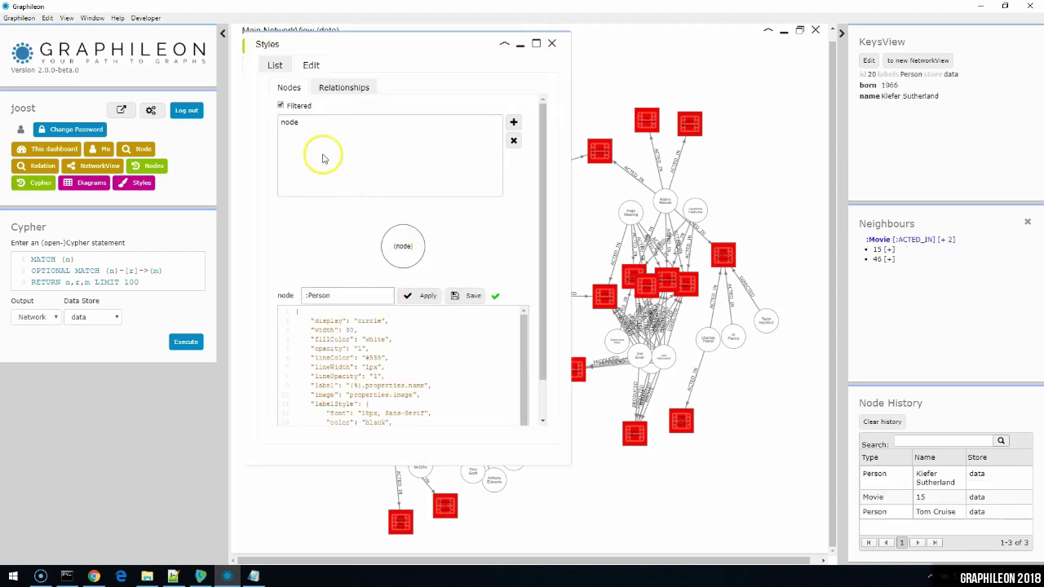
Replace the Person style with fillColor lightgreen, iconOpacity 0.3 and iconClass 'fa fa-user', then apply and save.
{"action": "left_click", "coordinate": [349, 296]}
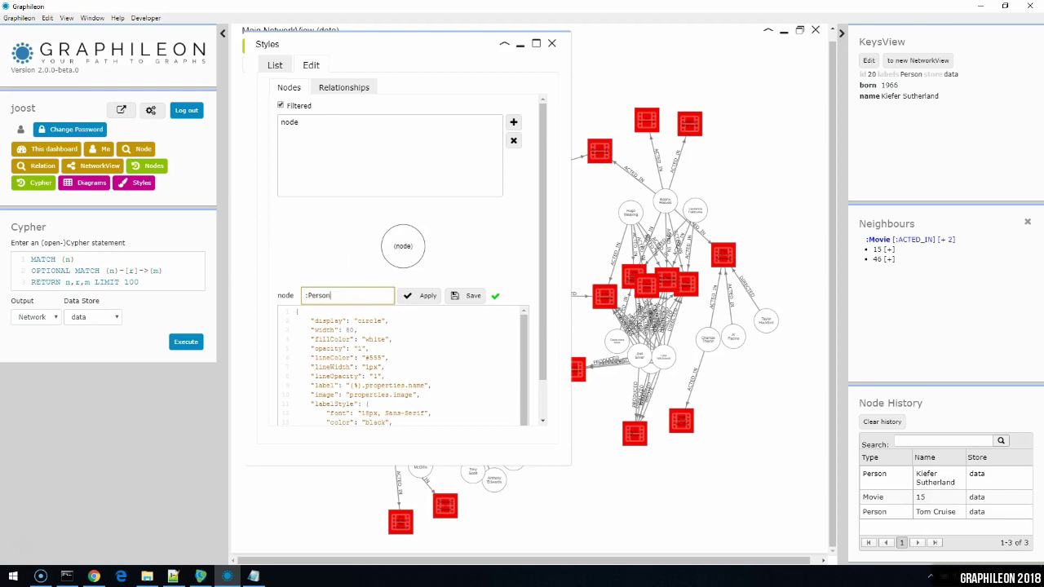
{"action": "key", "text": "alt+Tab"}
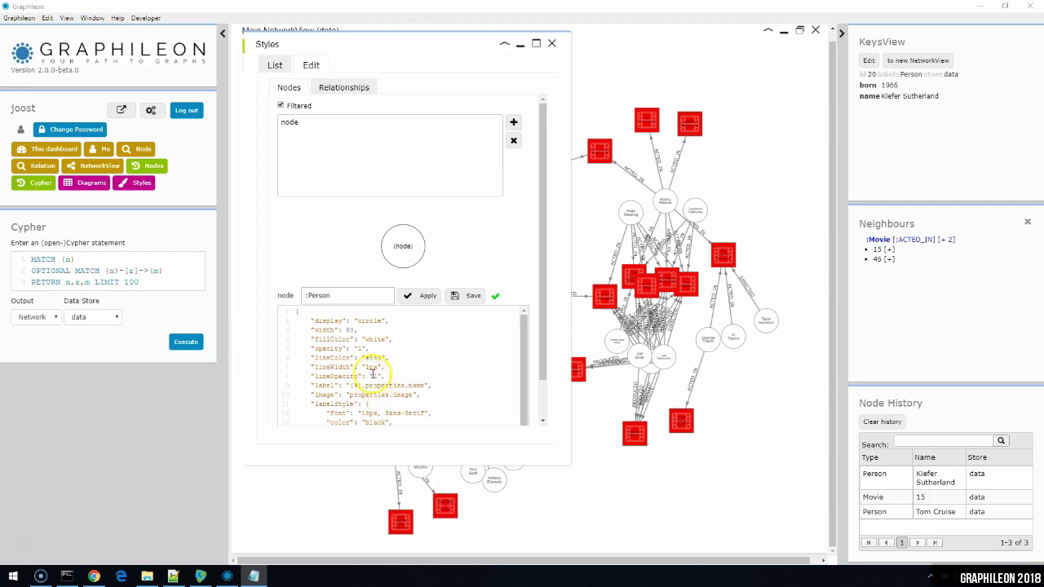
{"action": "scroll", "coordinate": [372, 372], "scroll_direction": "down", "scroll_amount": 2}
{"action": "scroll", "coordinate": [319, 323], "scroll_direction": "up", "scroll_amount": 2}
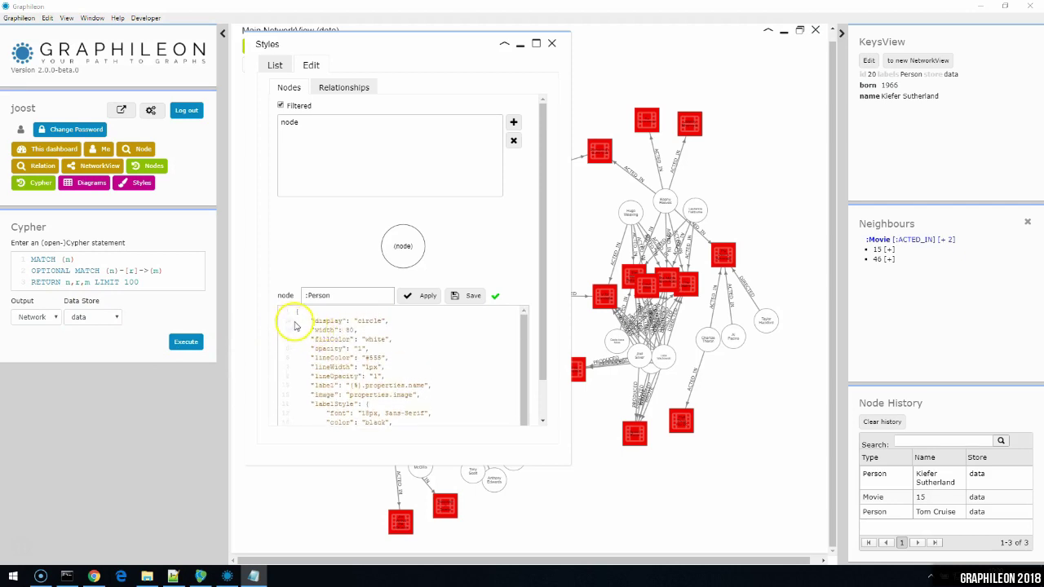
{"action": "left_click_drag", "start_coordinate": [300, 321], "coordinate": [389, 442]}
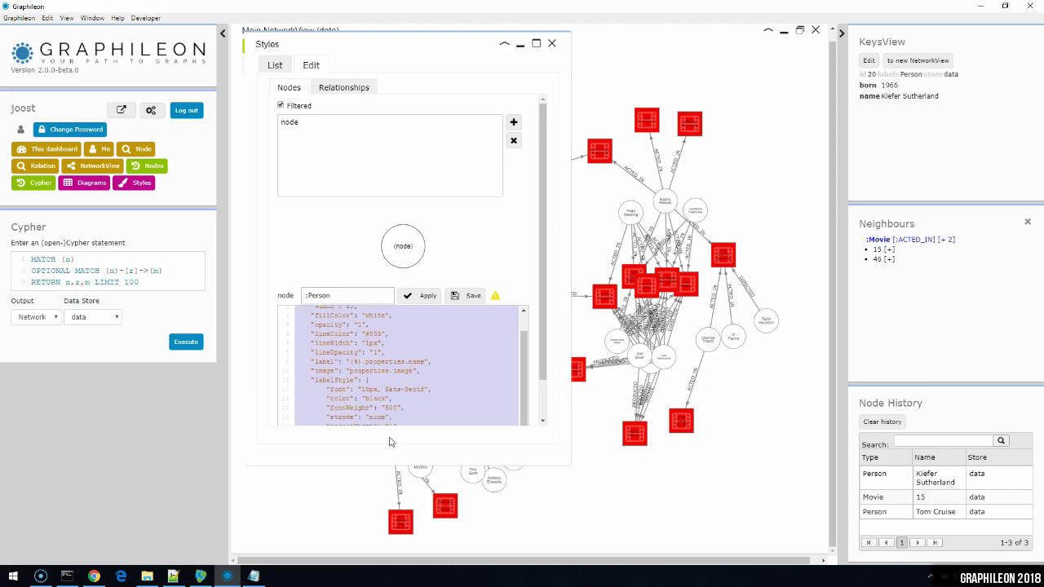
{"action": "key", "text": "Delete"}
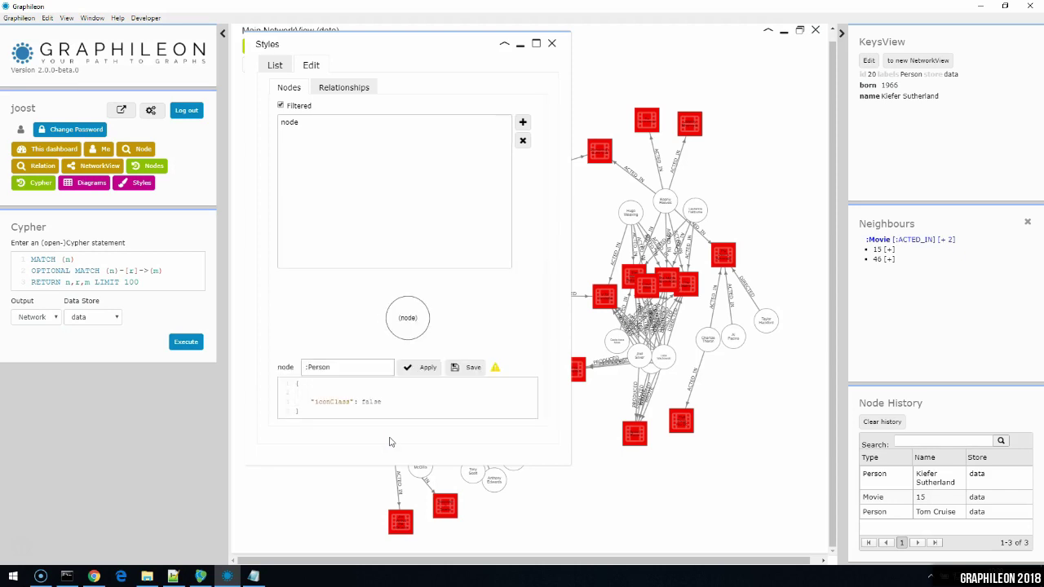
{"action": "key", "text": "Delete"}
{"action": "type", "text": "\"fillColor\": \"lightgreen\", \"iconOpacity\": 0.8, \"iconClass\": \"fa fa-user\""}
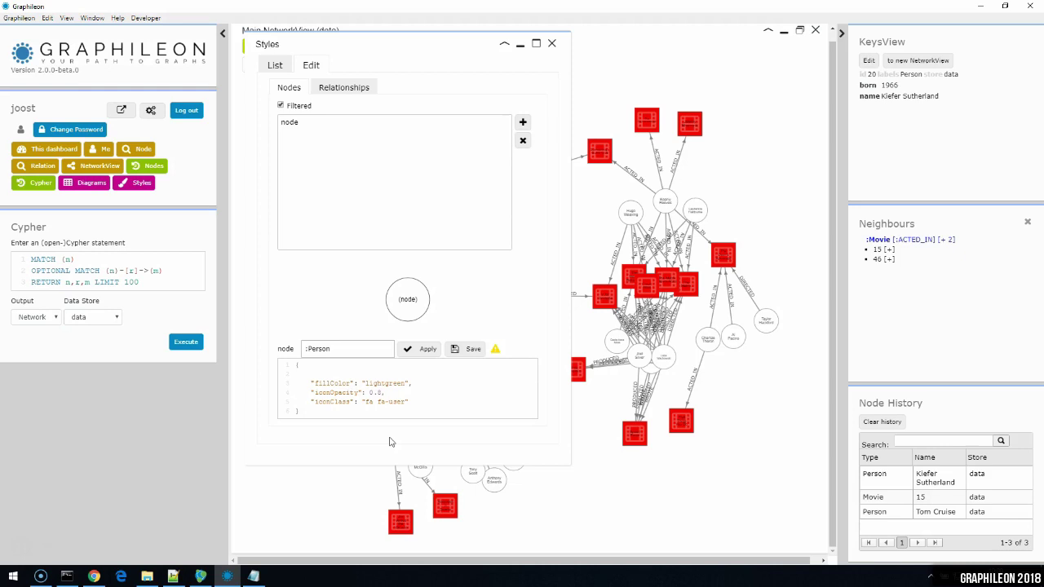
{"action": "left_click", "coordinate": [422, 349]}
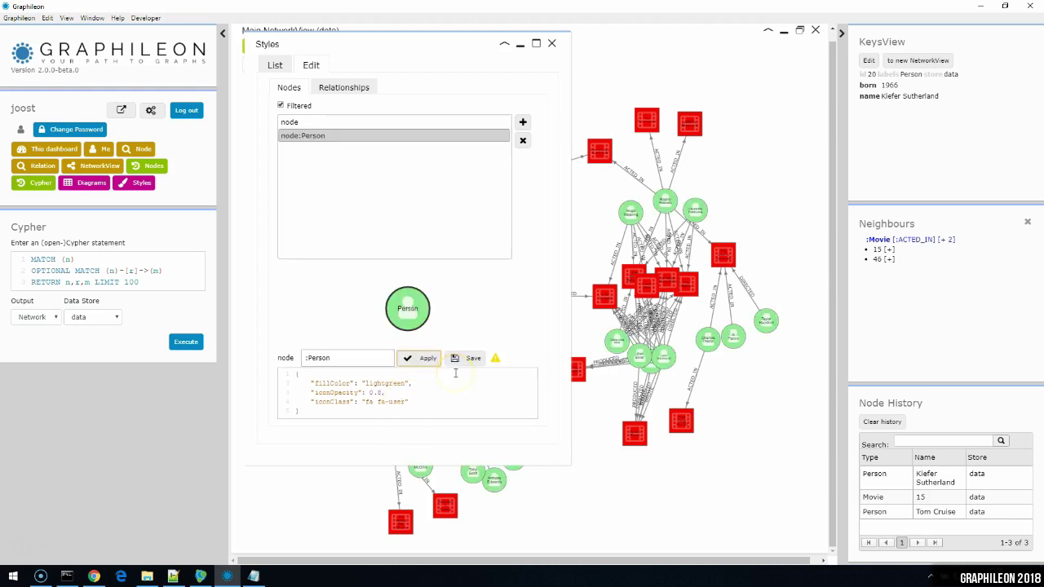
{"action": "left_click", "coordinate": [460, 363]}
Reopen the node:Movie style in the Styles editor from the central movie's context menu.
{"action": "left_click", "coordinate": [552, 43]}
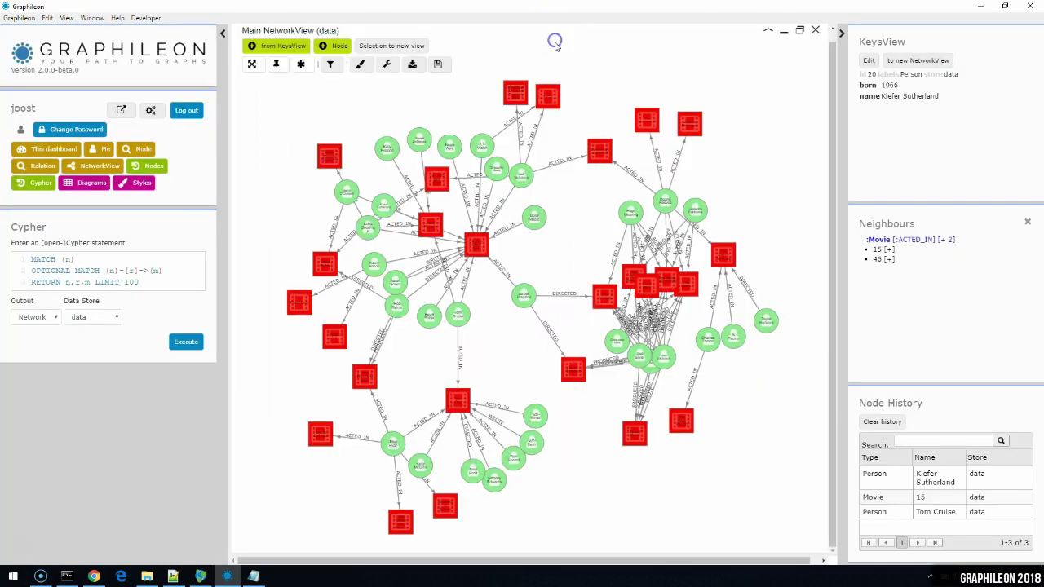
{"action": "left_click", "coordinate": [492, 257]}
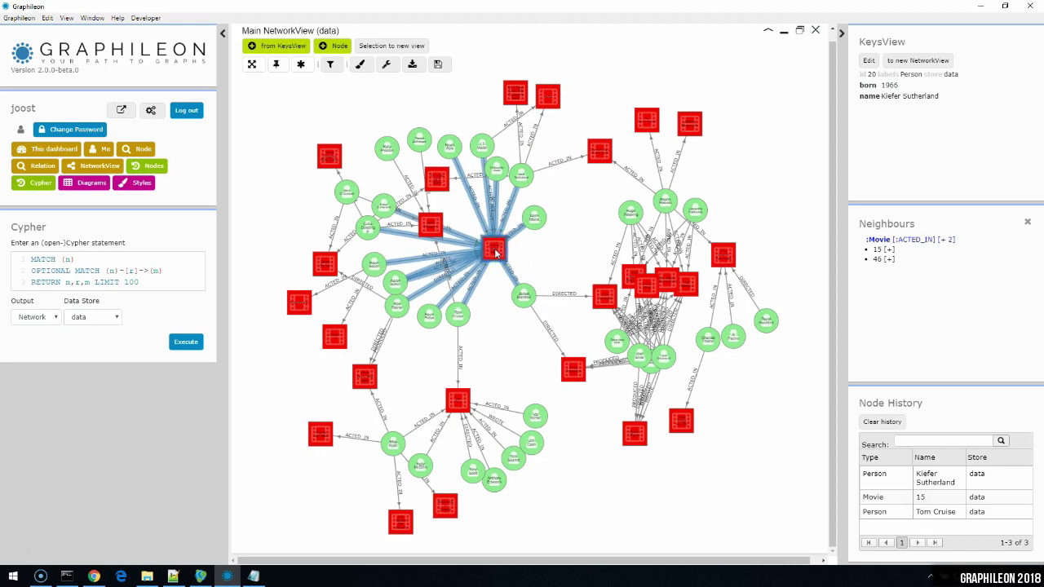
{"action": "right_click", "coordinate": [495, 254]}
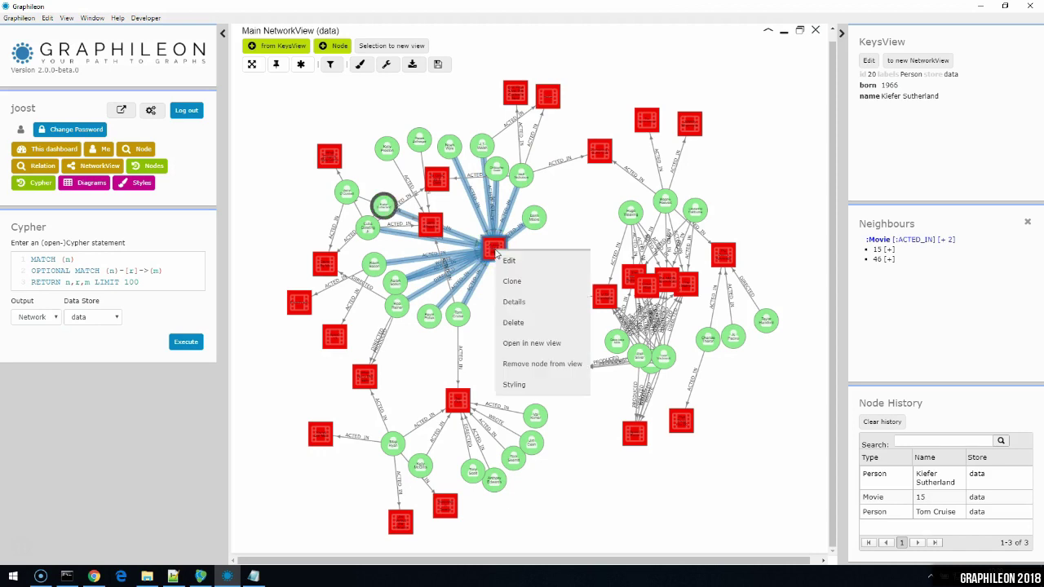
{"action": "left_click", "coordinate": [522, 385]}
{"action": "left_click", "coordinate": [509, 377]}
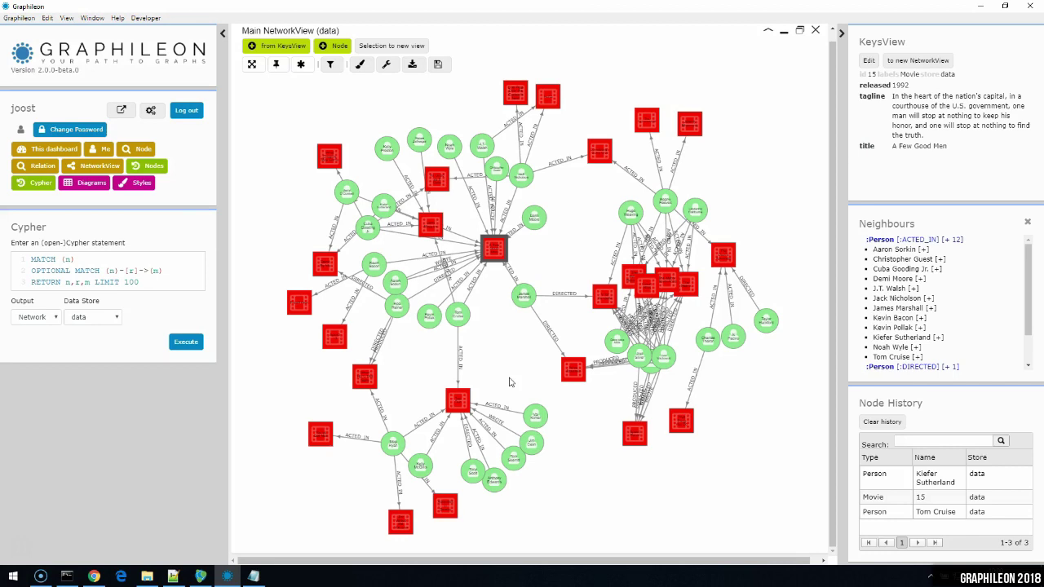
{"action": "right_click", "coordinate": [494, 250]}
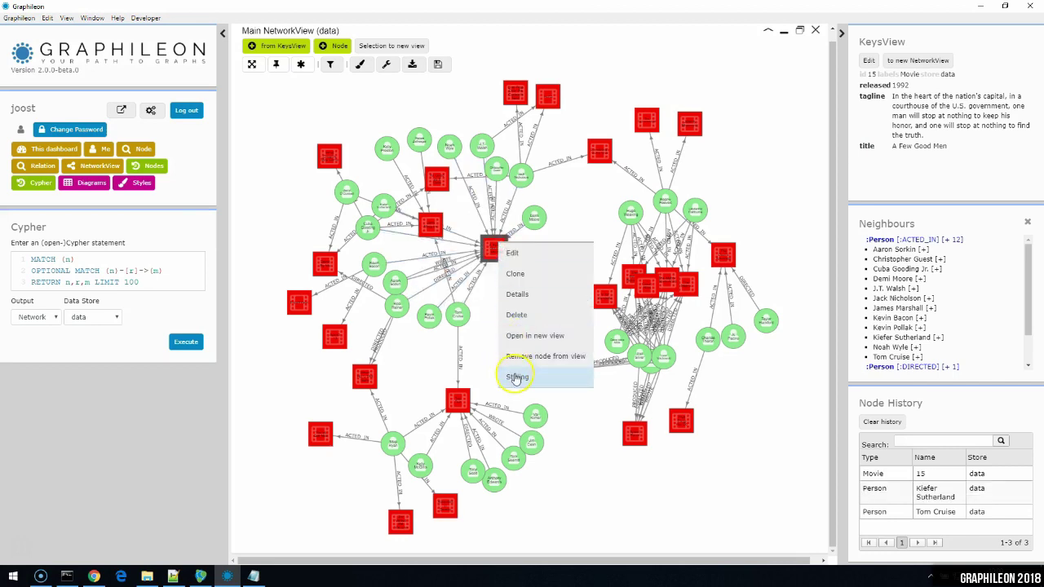
{"action": "left_click", "coordinate": [516, 377]}
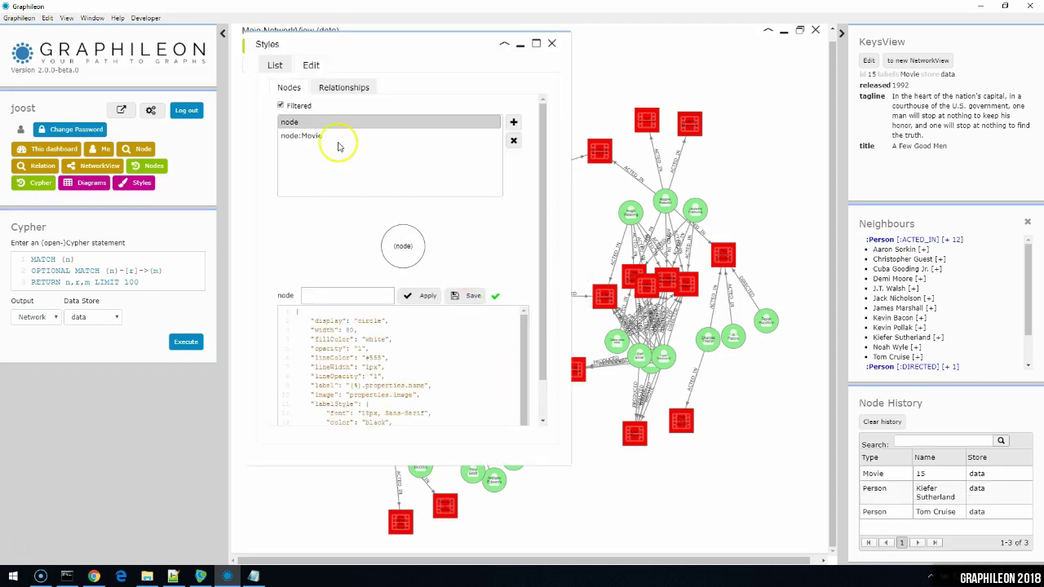
{"action": "left_click", "coordinate": [313, 135]}
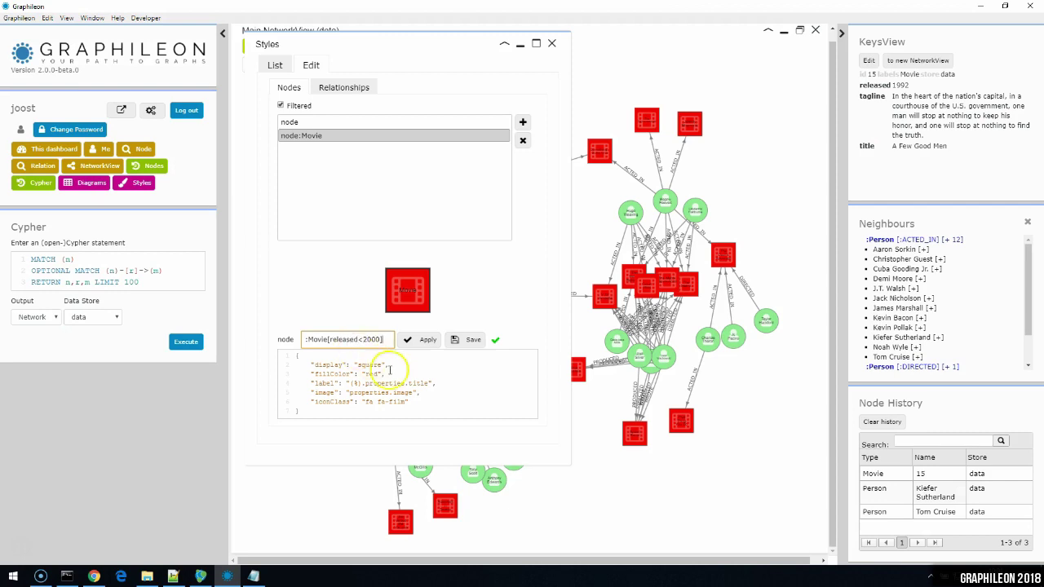
Reduce the :Movie[released<2000] style to fillColor darkred, fix the JSON comma, apply and save it.
{"action": "double_click", "coordinate": [369, 374]}
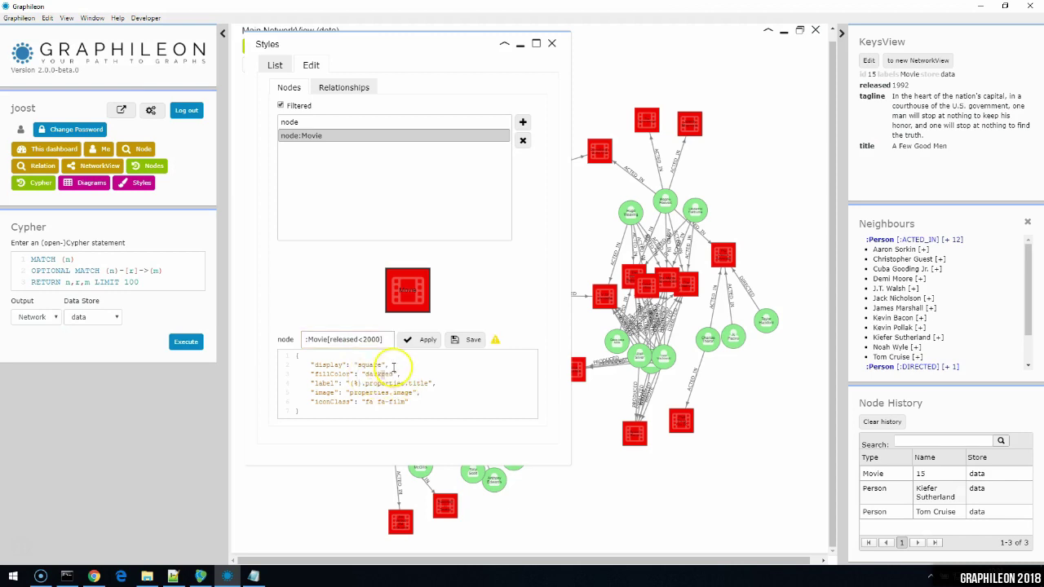
{"action": "left_click_drag", "start_coordinate": [370, 366], "coordinate": [265, 365]}
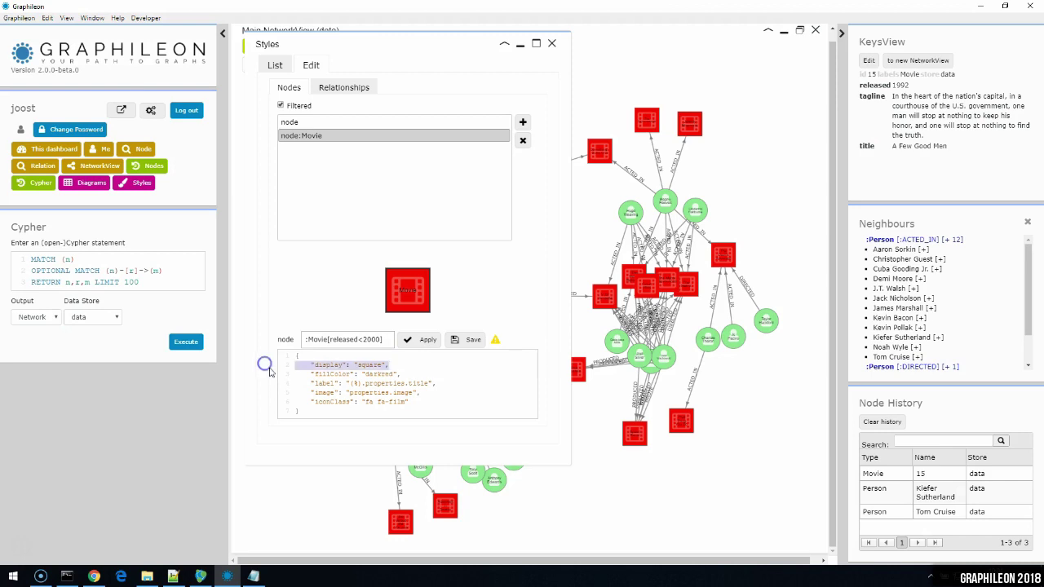
{"action": "key", "text": "BackSpace"}
{"action": "left_click_drag", "start_coordinate": [411, 401], "coordinate": [274, 381]}
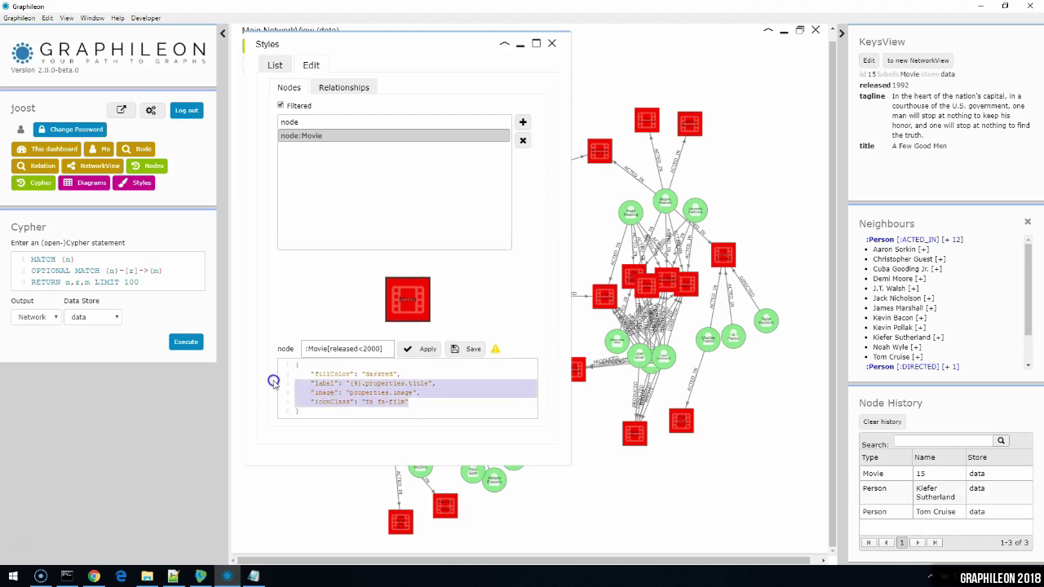
{"action": "key", "text": "BackSpace"}
{"action": "left_click", "coordinate": [416, 367]}
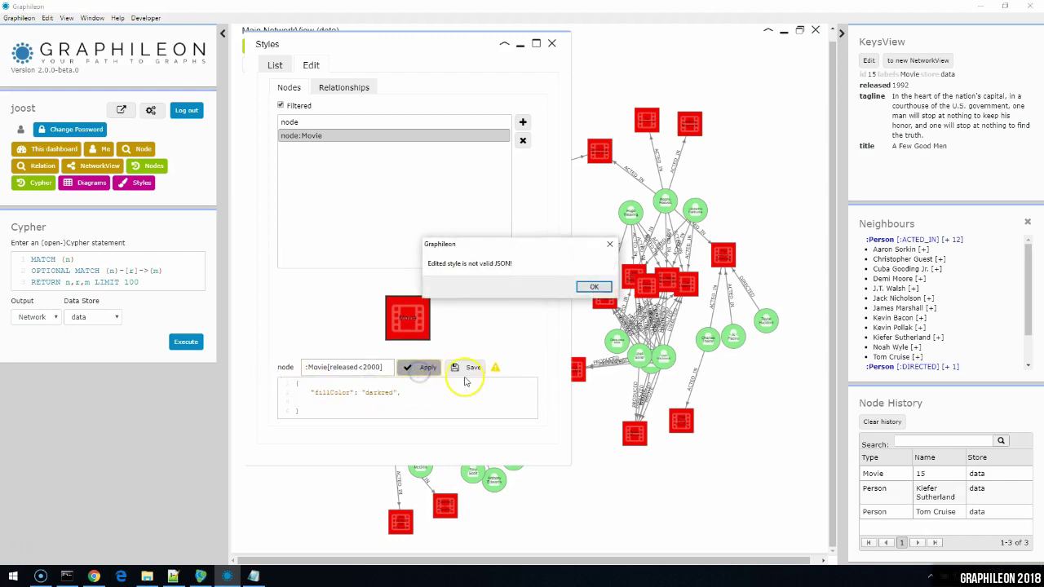
{"action": "left_click", "coordinate": [594, 286]}
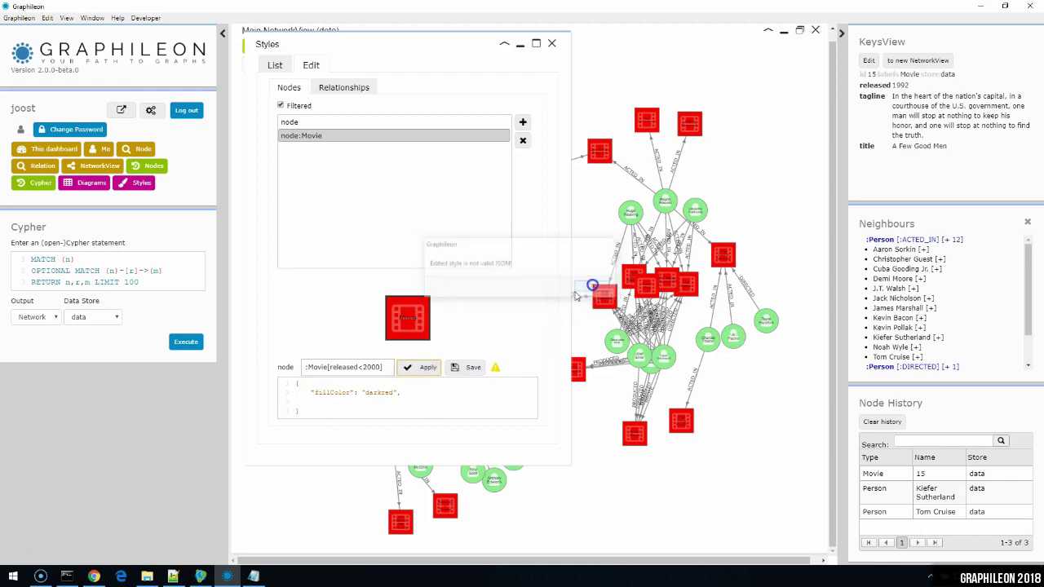
{"action": "left_click", "coordinate": [420, 393]}
{"action": "left_click", "coordinate": [418, 367]}
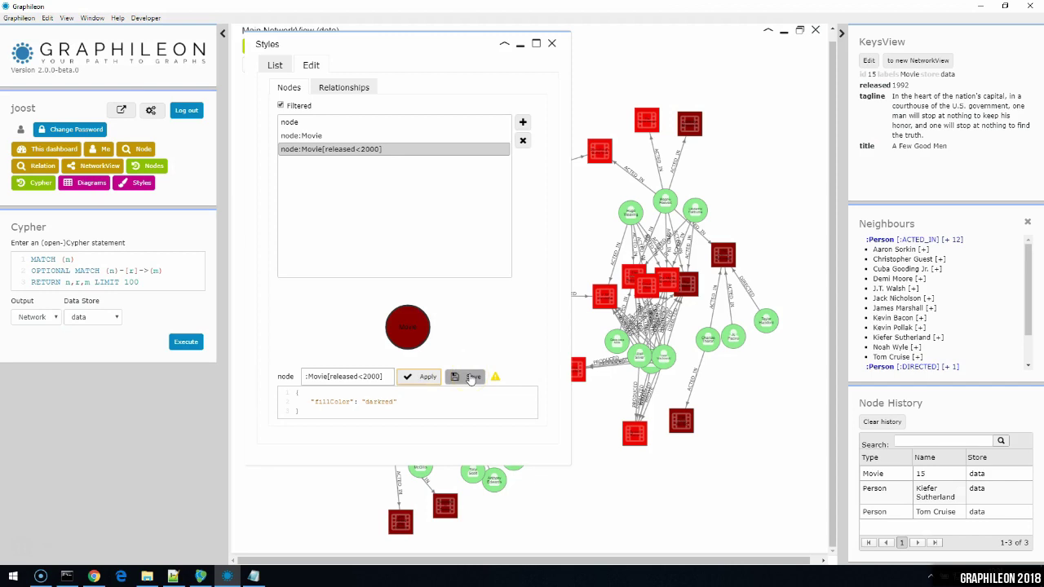
{"action": "left_click", "coordinate": [471, 377]}
{"action": "left_click", "coordinate": [552, 43]}
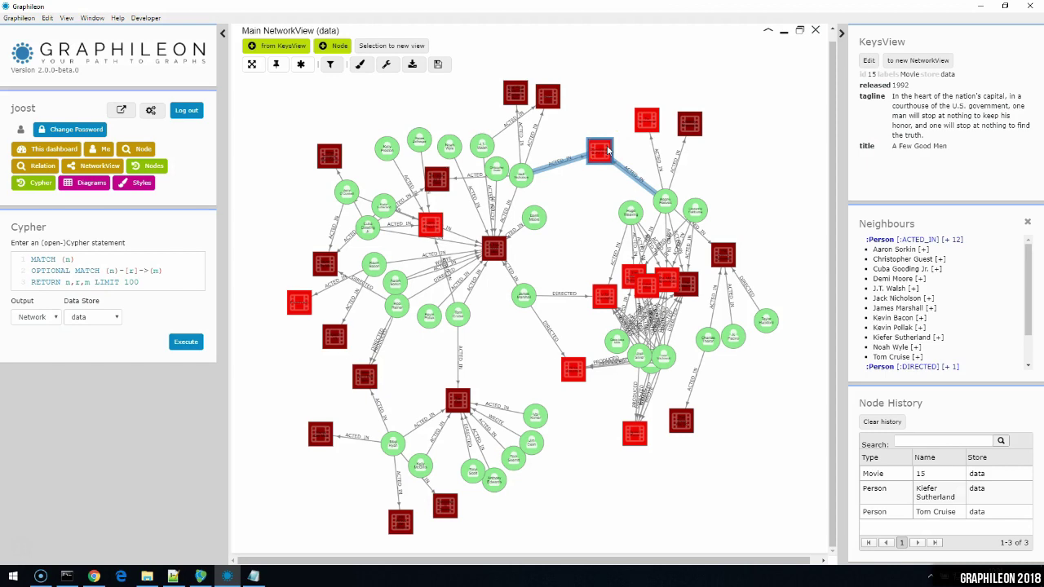
Try force settings (link distance 706, charge -263, charge distance 352, theta 2.2, gravity 0.7), then restore defaults.
{"action": "left_click_drag", "start_coordinate": [431, 225], "coordinate": [445, 234]}
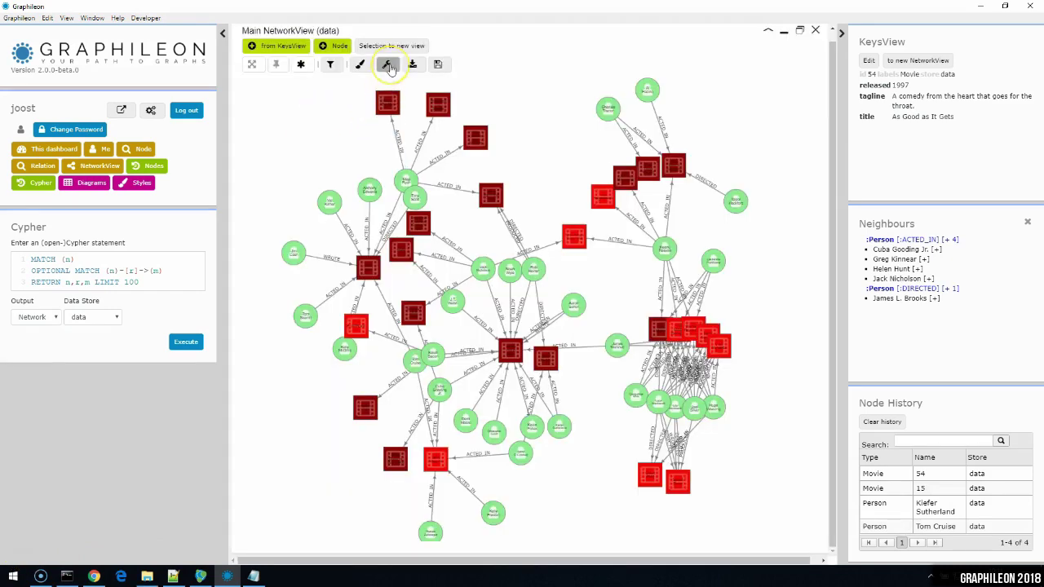
{"action": "left_click", "coordinate": [388, 65]}
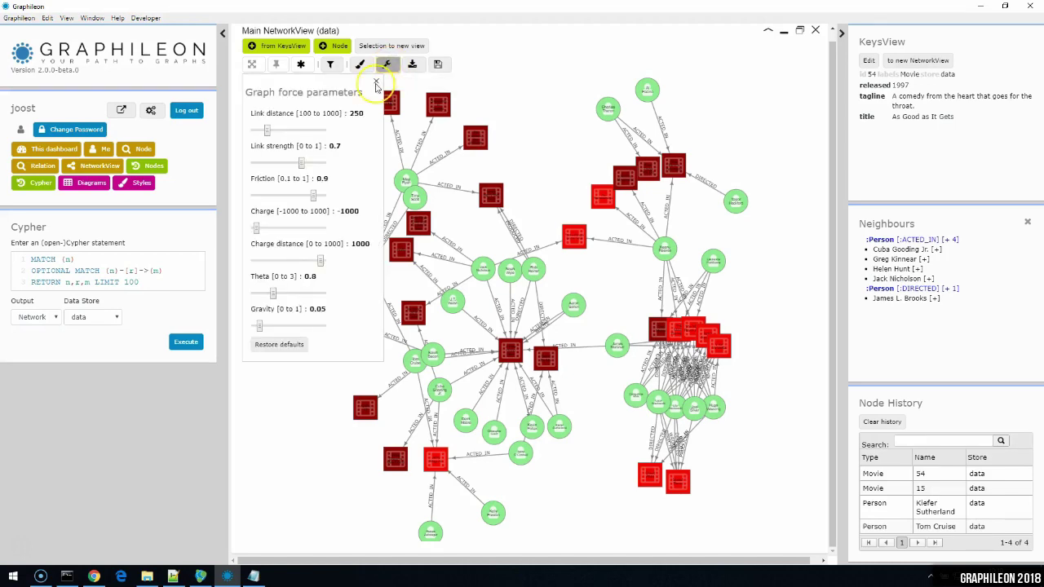
{"action": "left_click", "coordinate": [300, 130]}
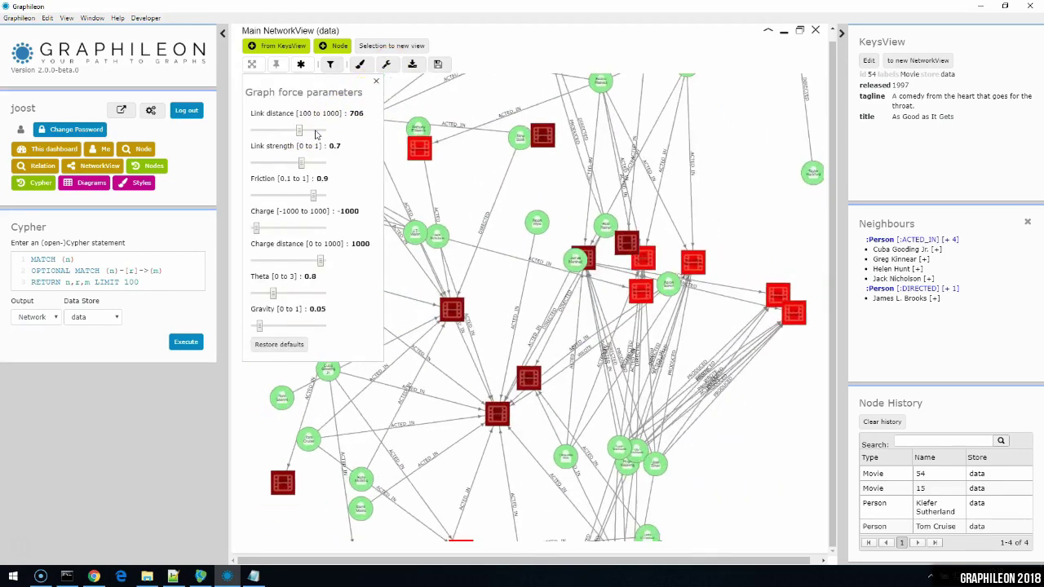
{"action": "left_click", "coordinate": [280, 229]}
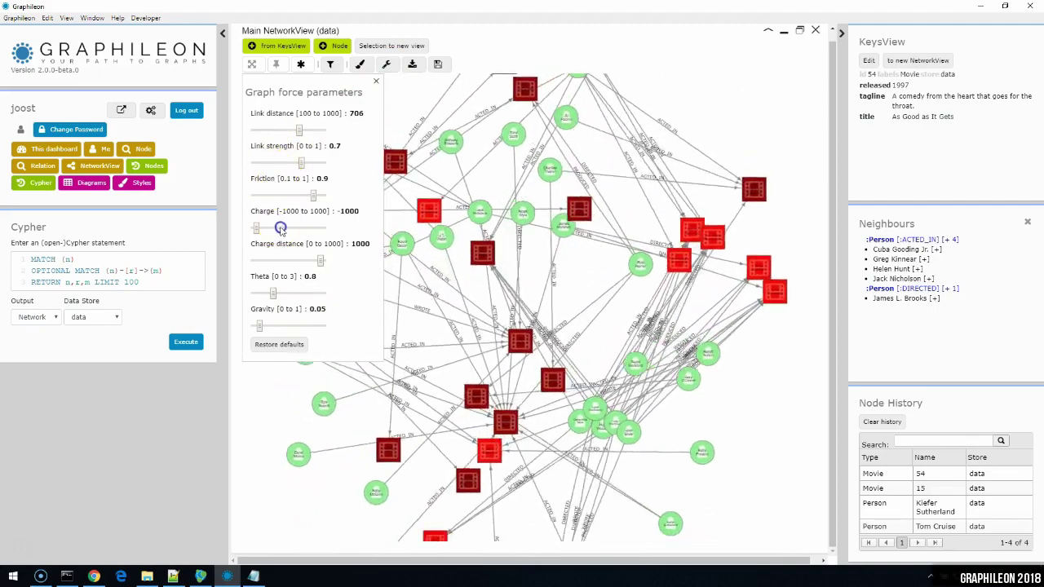
{"action": "left_click", "coordinate": [279, 260]}
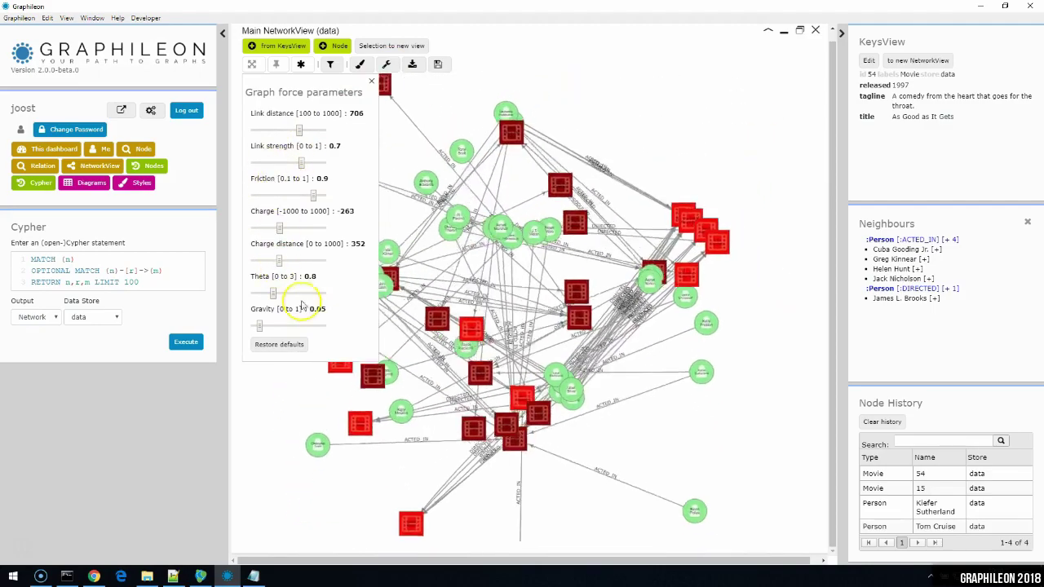
{"action": "left_click", "coordinate": [303, 292]}
{"action": "left_click", "coordinate": [301, 325]}
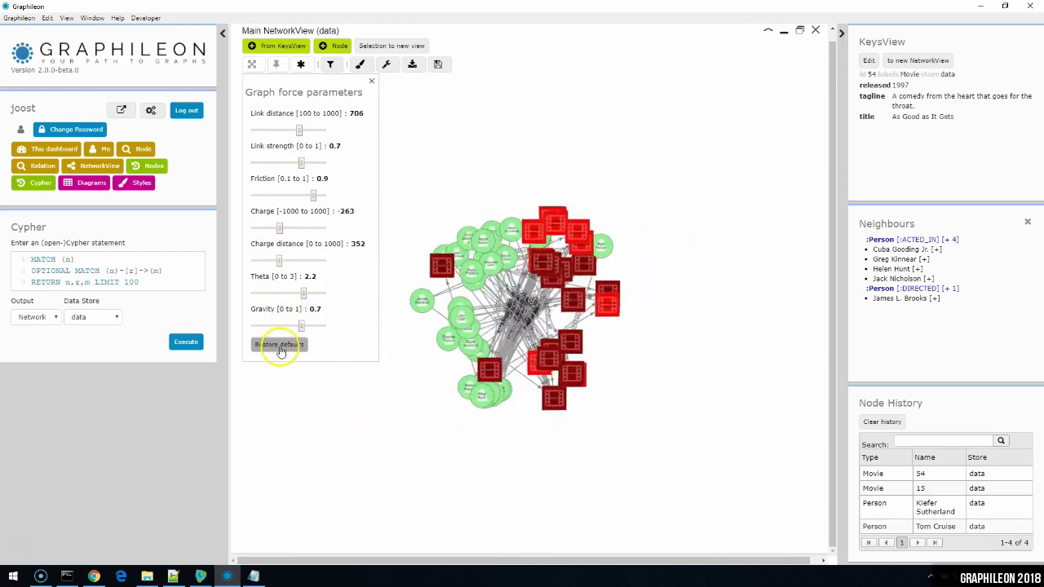
{"action": "left_click", "coordinate": [279, 346]}
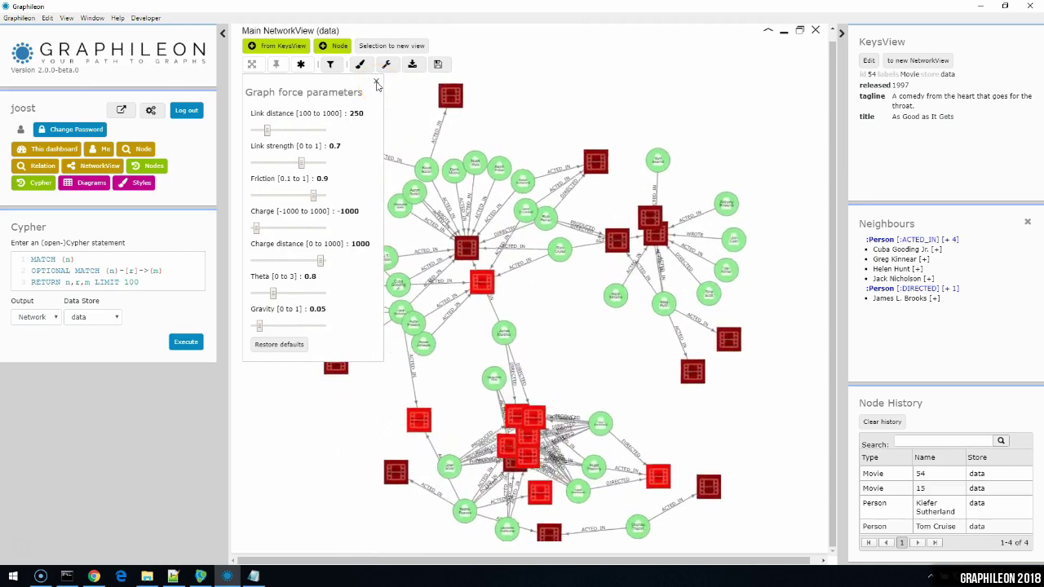
{"action": "left_click", "coordinate": [375, 83]}
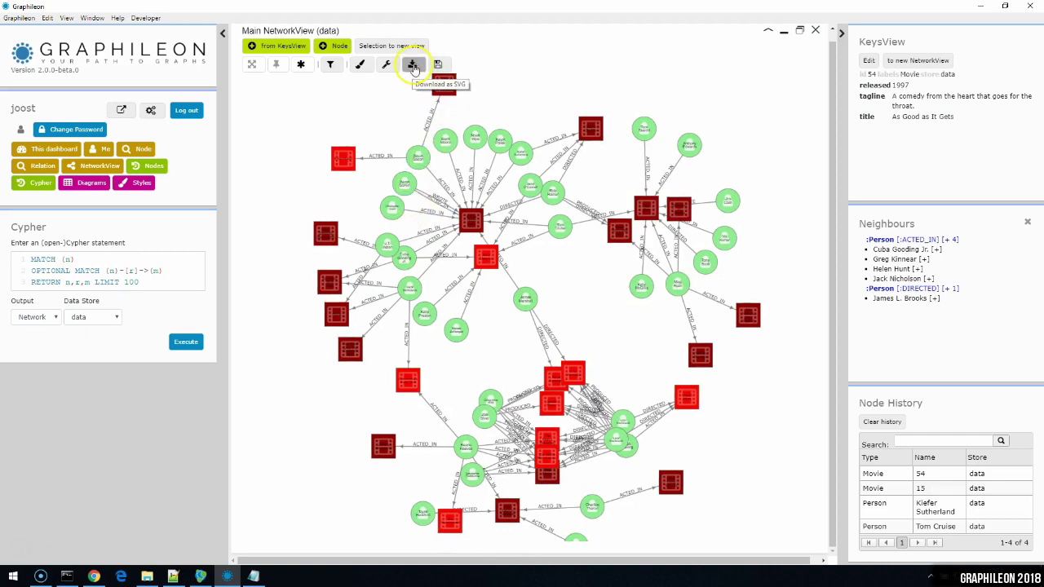
Download the graph as an SVG file and view it from Downloads in the browser.
{"action": "left_click", "coordinate": [414, 65]}
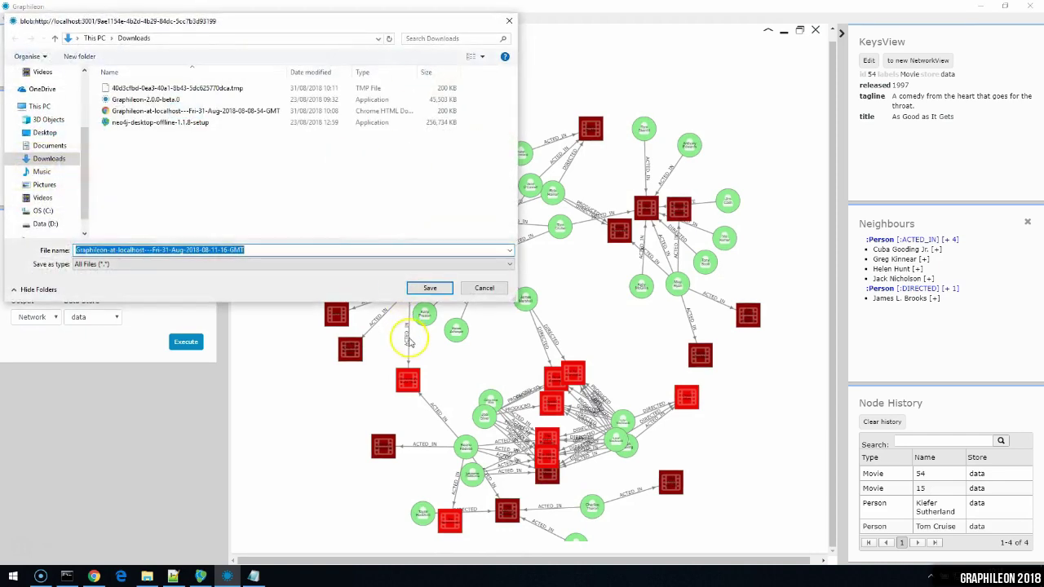
{"action": "left_click", "coordinate": [422, 291]}
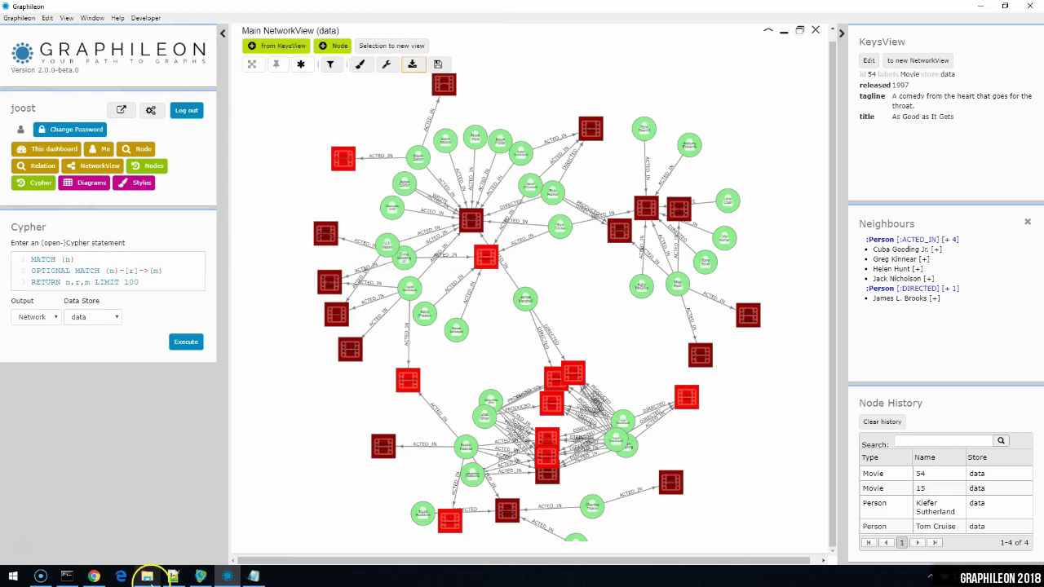
{"action": "left_click", "coordinate": [148, 577]}
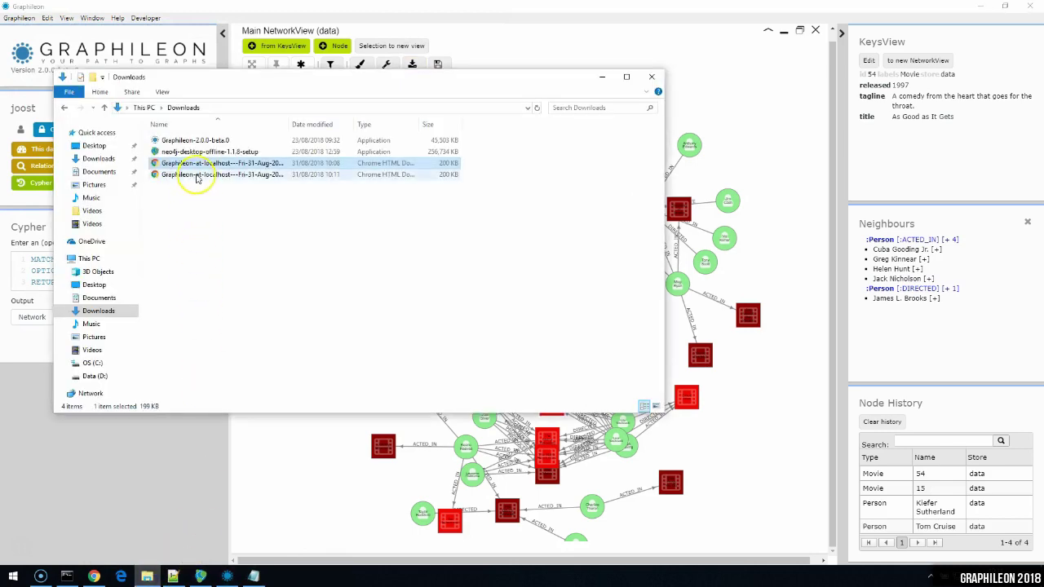
{"action": "left_click", "coordinate": [196, 176]}
{"action": "double_click", "coordinate": [195, 176]}
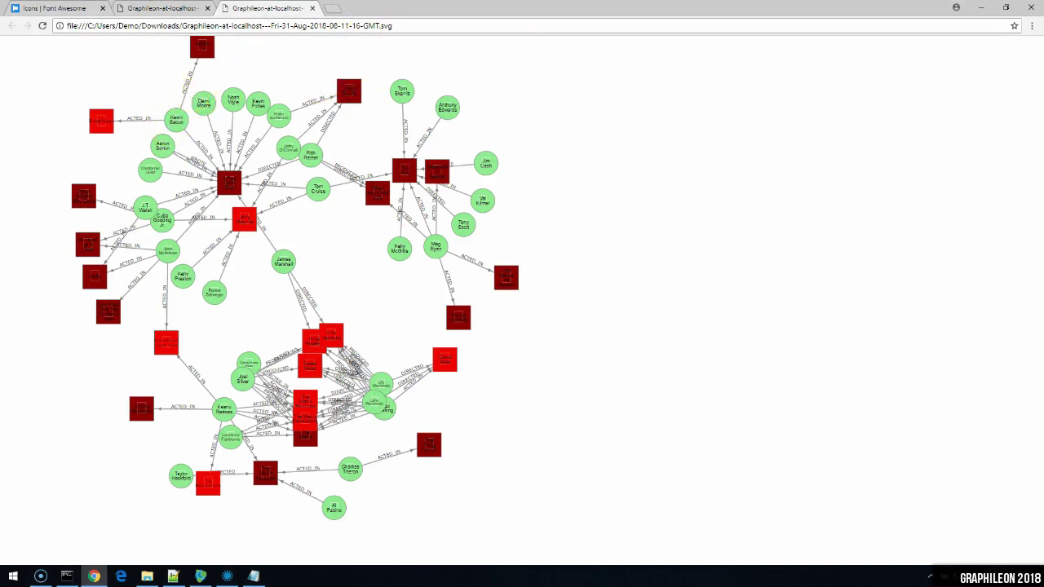
{"action": "left_click", "coordinate": [979, 8]}
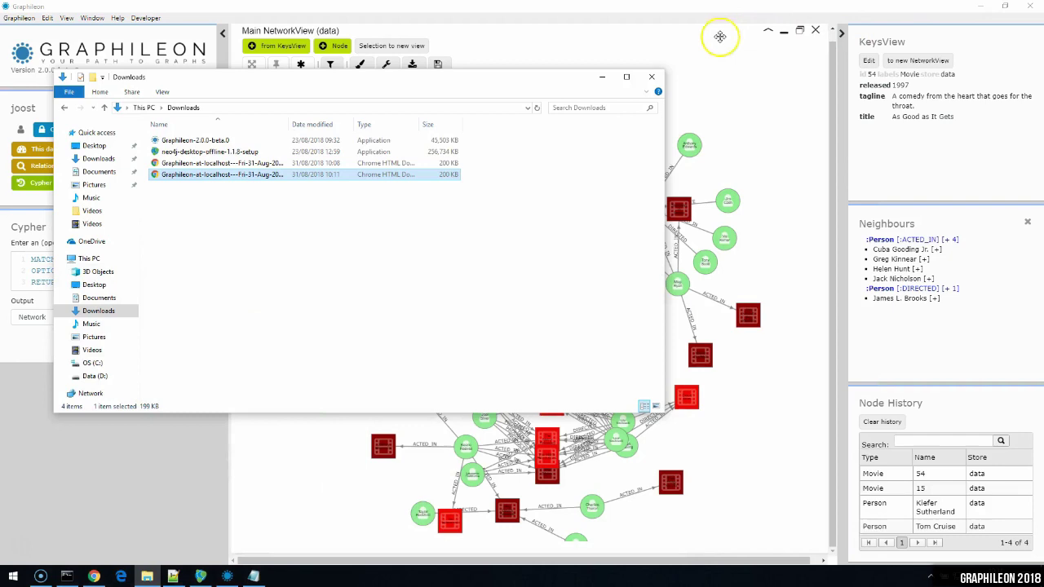
Replace the Cypher query with the CONTAINS("Tom") version and execute it.
{"action": "left_click", "coordinate": [650, 78]}
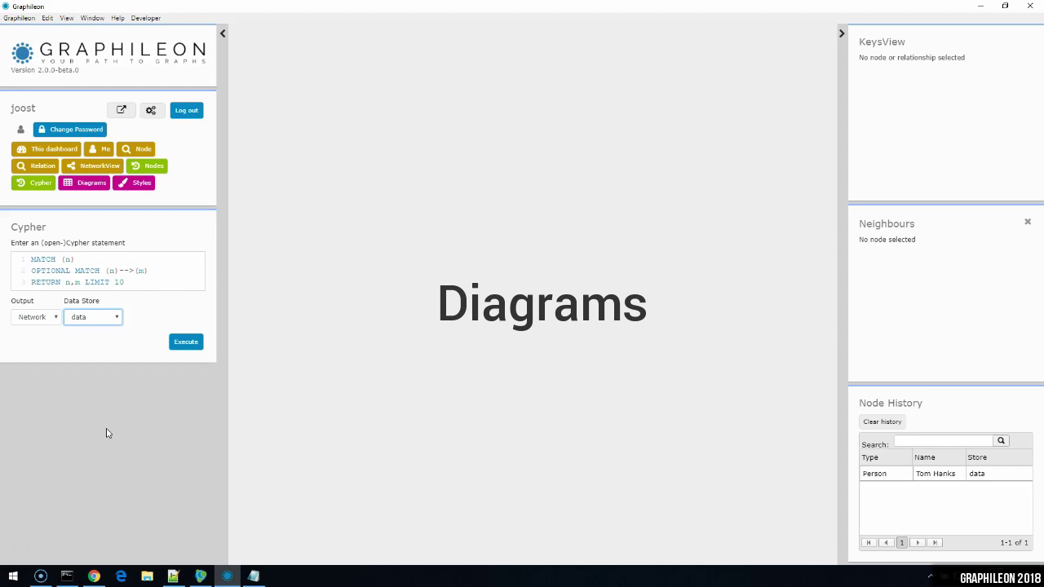
{"action": "left_click_drag", "start_coordinate": [138, 290], "coordinate": [12, 255]}
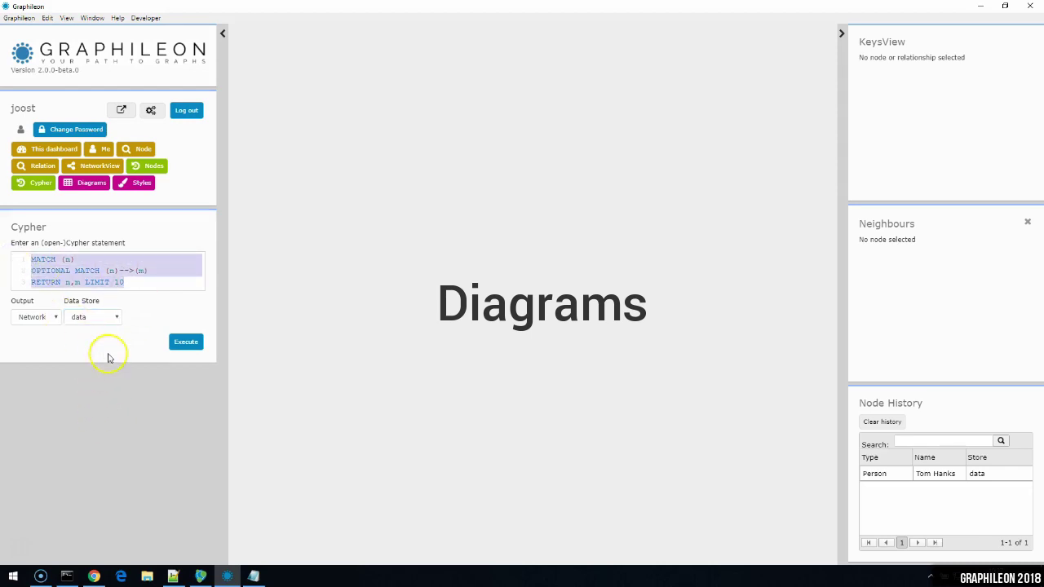
{"action": "type", "text": "MATCH (n)-->(m) WHERE n.name CONTAINS(\"Tom\") RETURN n,m"}
{"action": "left_click", "coordinate": [185, 343]}
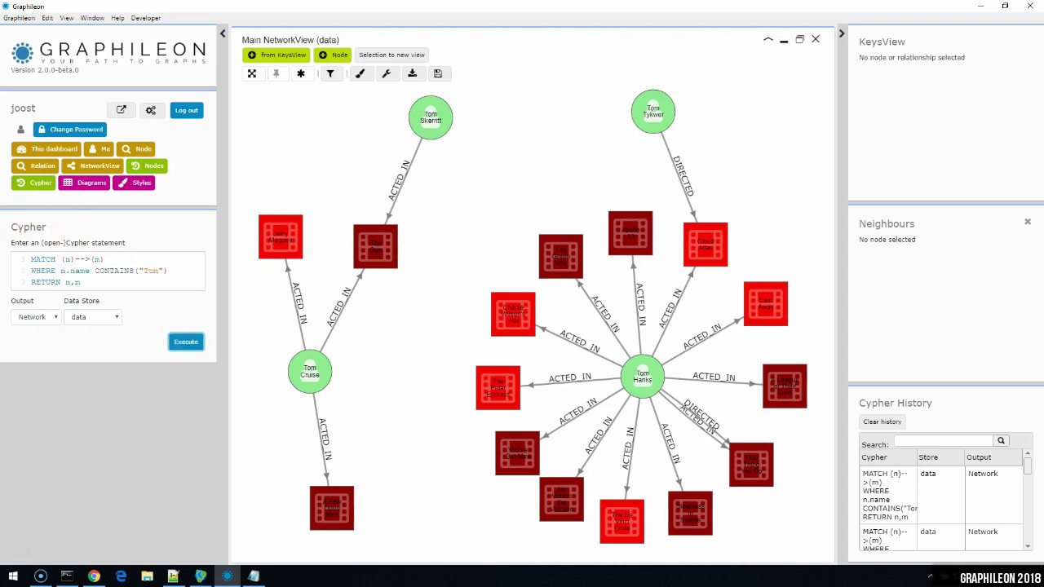
{"action": "double_click", "coordinate": [115, 271]}
Save the Tom network as a diagram named 'tom' and dismiss the confirmation.
{"action": "left_click", "coordinate": [439, 73]}
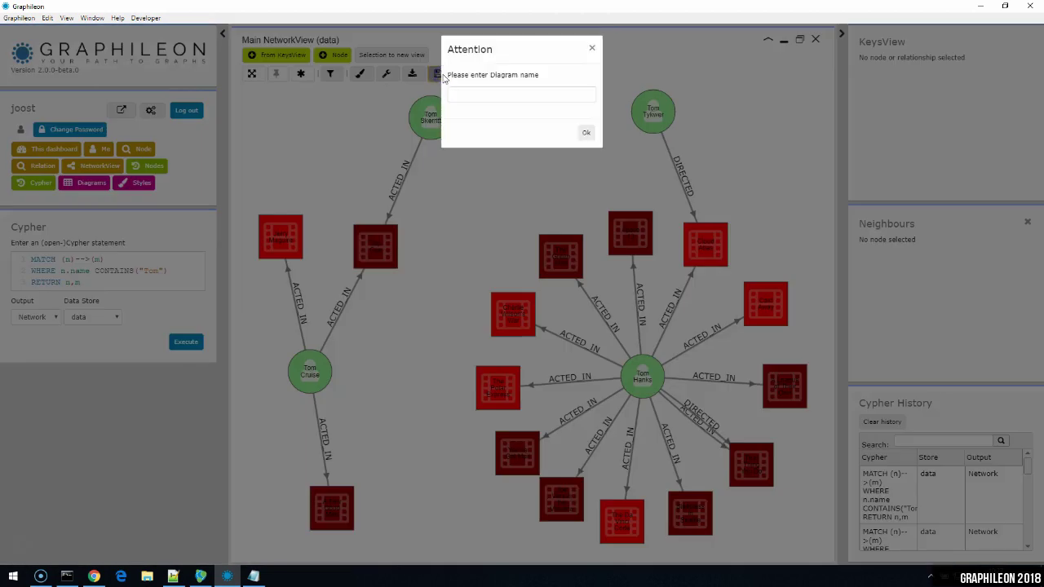
{"action": "left_click", "coordinate": [475, 96]}
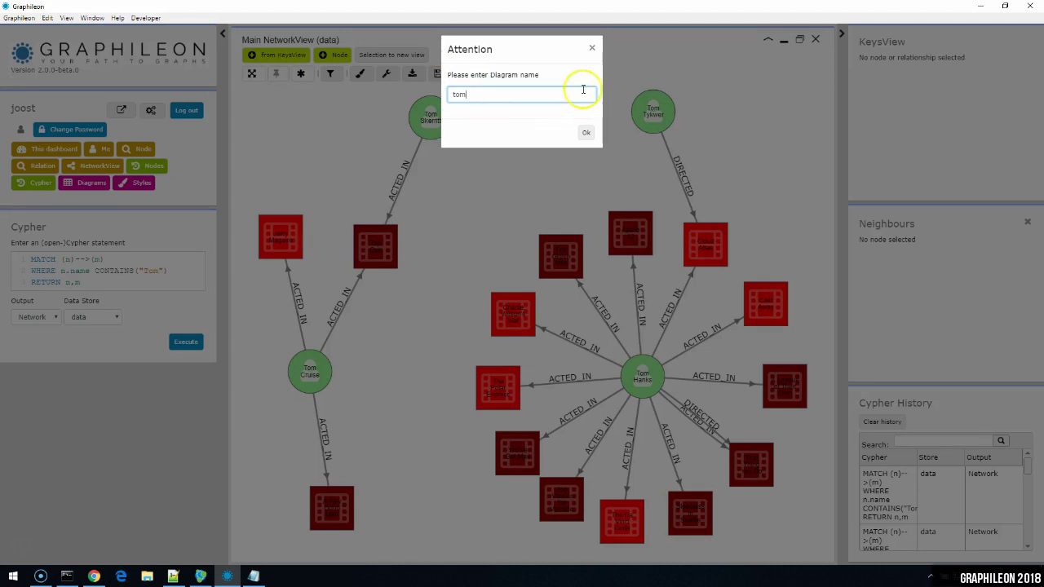
{"action": "type", "text": "tom"}
{"action": "left_click", "coordinate": [585, 132]}
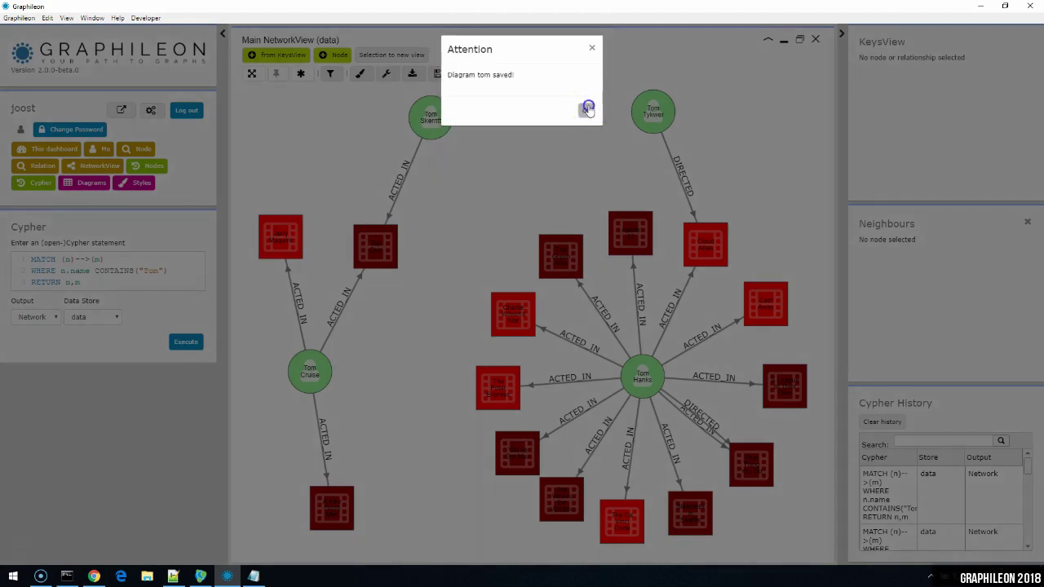
{"action": "left_click", "coordinate": [587, 109]}
{"action": "left_click", "coordinate": [92, 18]}
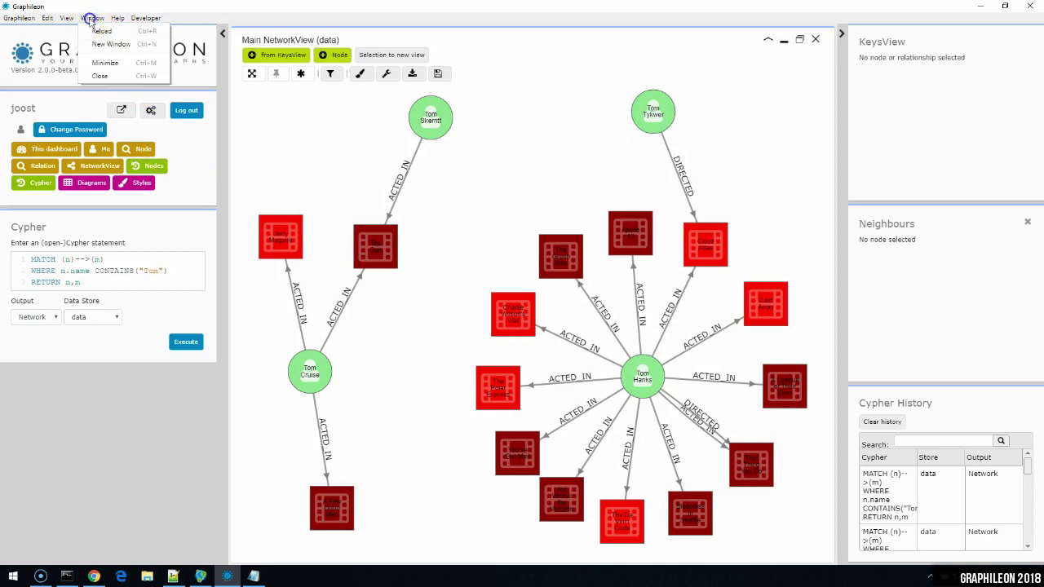
Reload the app, then open the saved tom diagram and maximize it.
{"action": "left_click", "coordinate": [92, 31]}
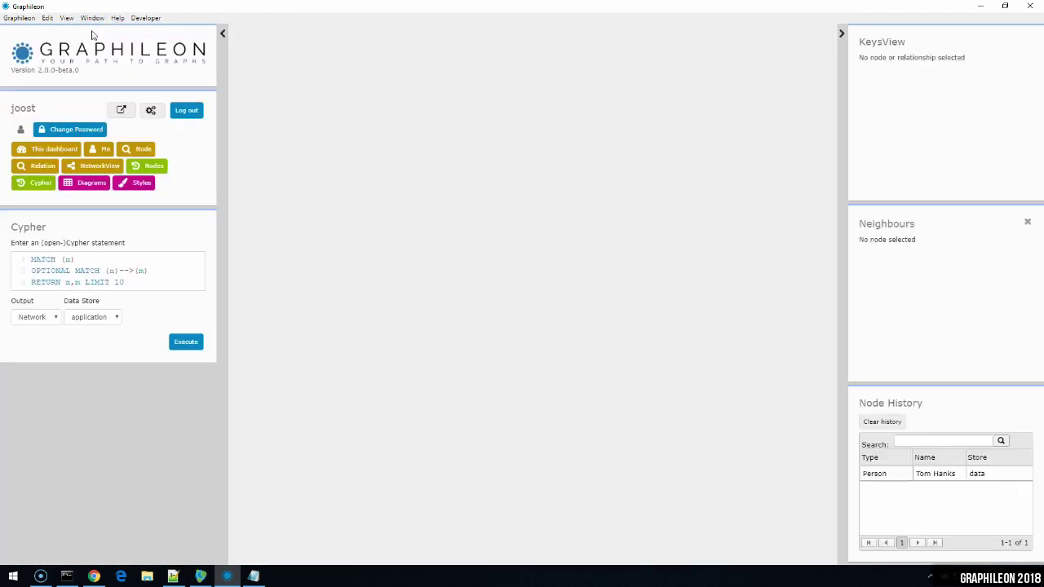
{"action": "left_click", "coordinate": [83, 182]}
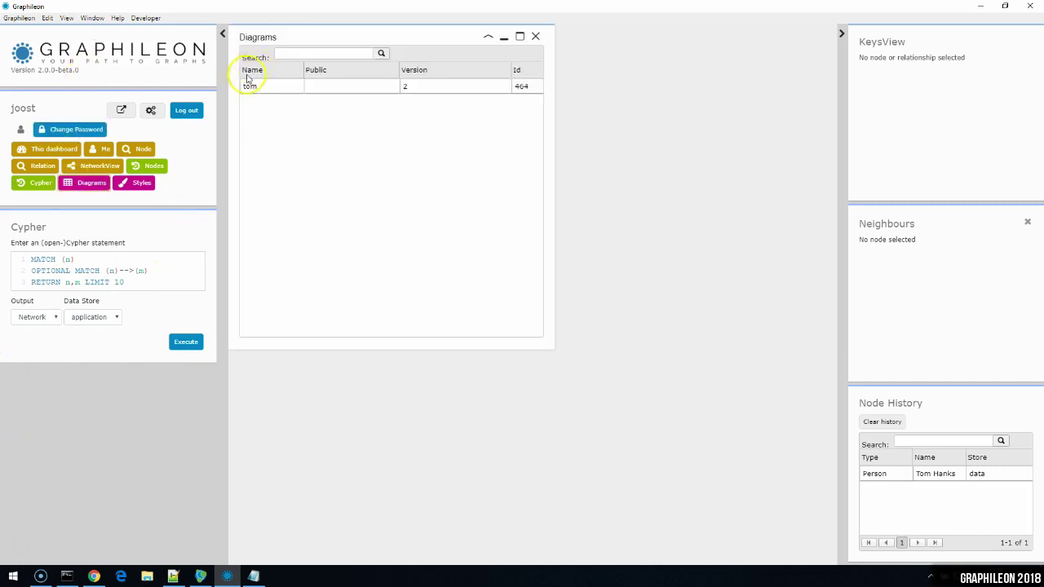
{"action": "left_click", "coordinate": [278, 90]}
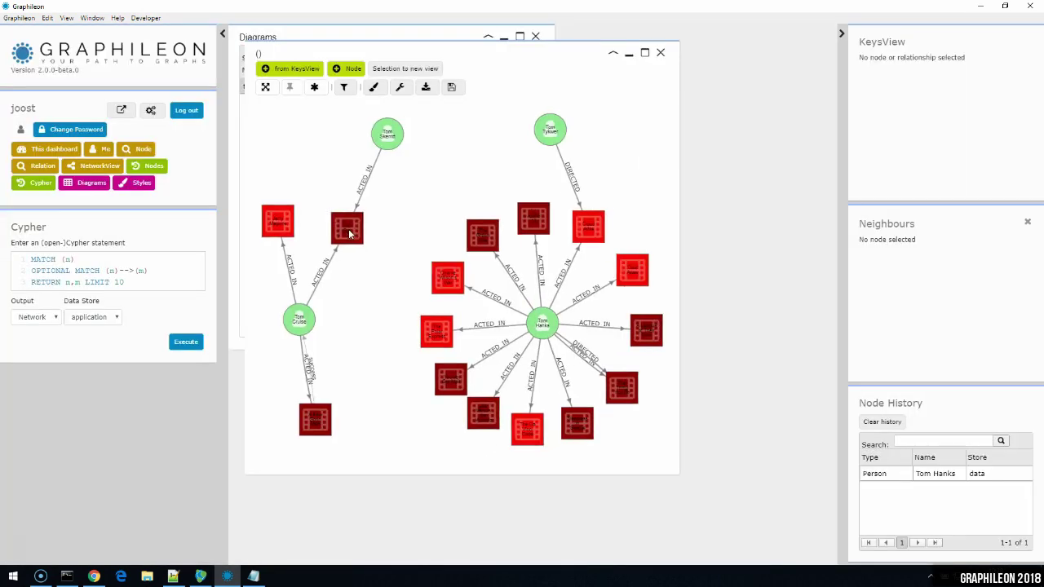
{"action": "left_click", "coordinate": [644, 52]}
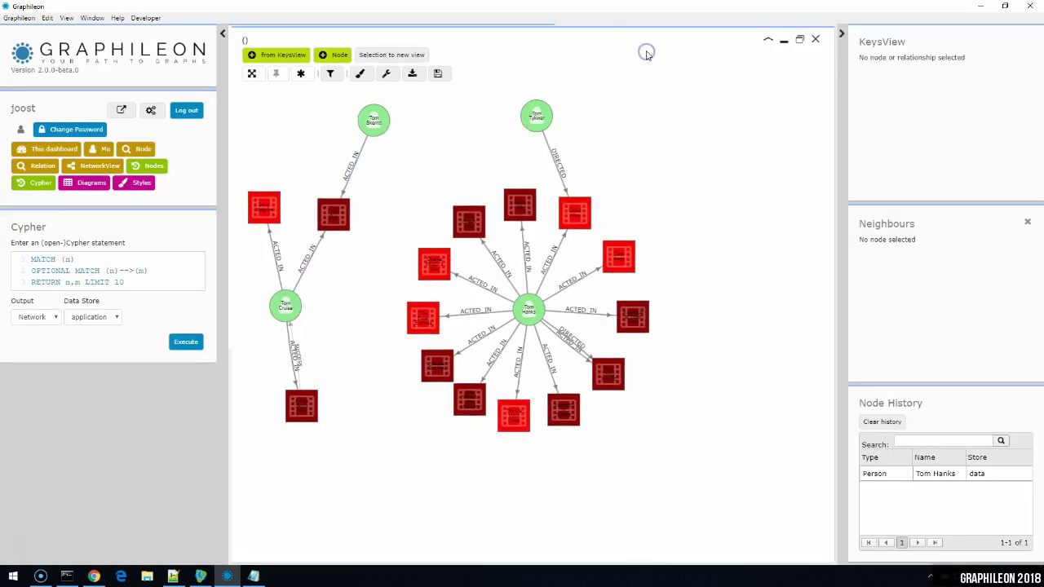
{"action": "left_click", "coordinate": [655, 58]}
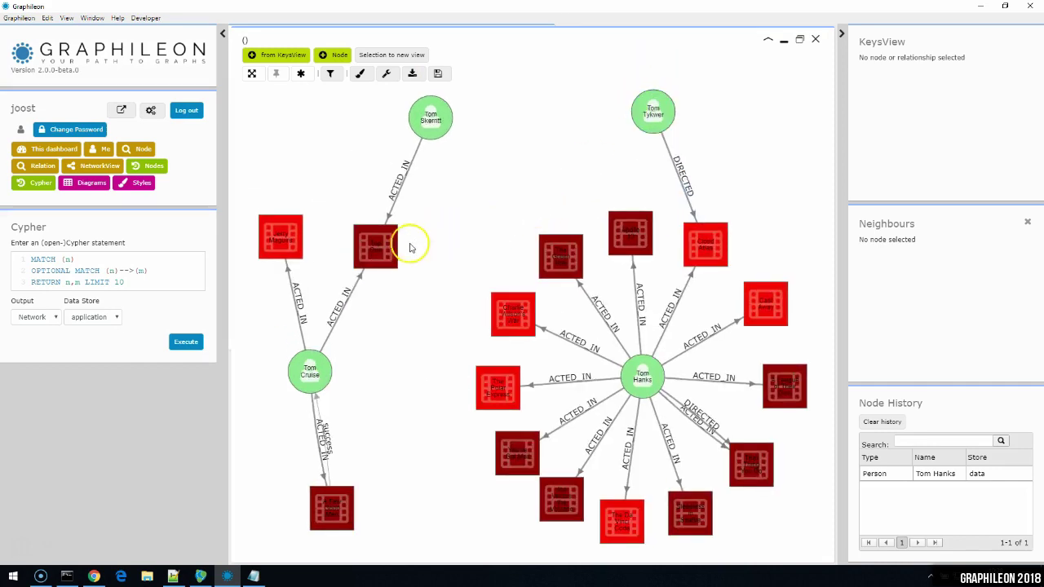
Rearrange the actor and movie nodes, then close the diagram view and the Diagrams list.
{"action": "left_click_drag", "start_coordinate": [408, 242], "coordinate": [457, 214]}
{"action": "left_click_drag", "start_coordinate": [435, 135], "coordinate": [316, 129]}
{"action": "left_click_drag", "start_coordinate": [282, 241], "coordinate": [335, 221]}
{"action": "left_click_drag", "start_coordinate": [447, 222], "coordinate": [478, 175]}
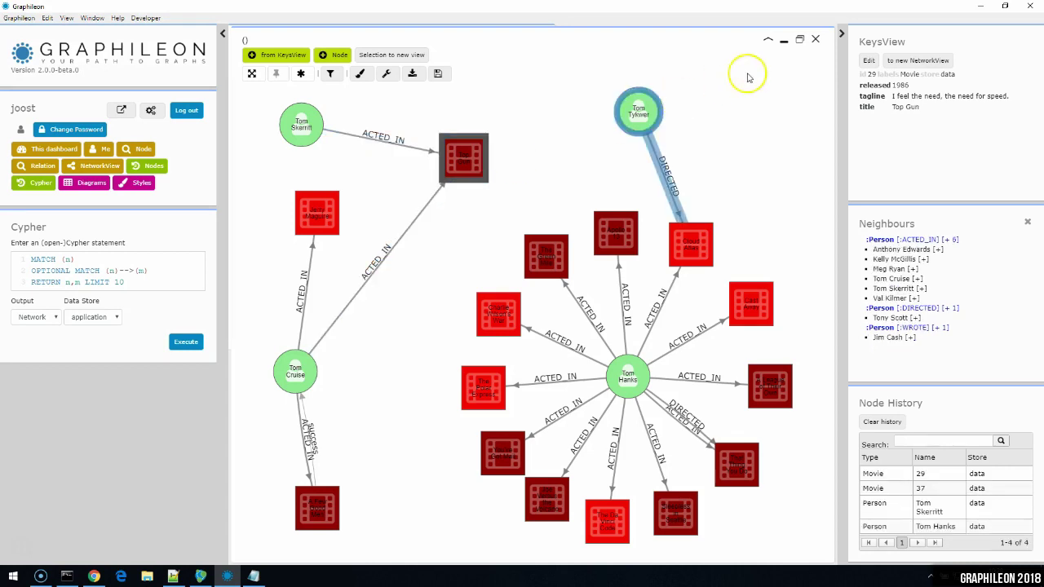
{"action": "left_click", "coordinate": [815, 41]}
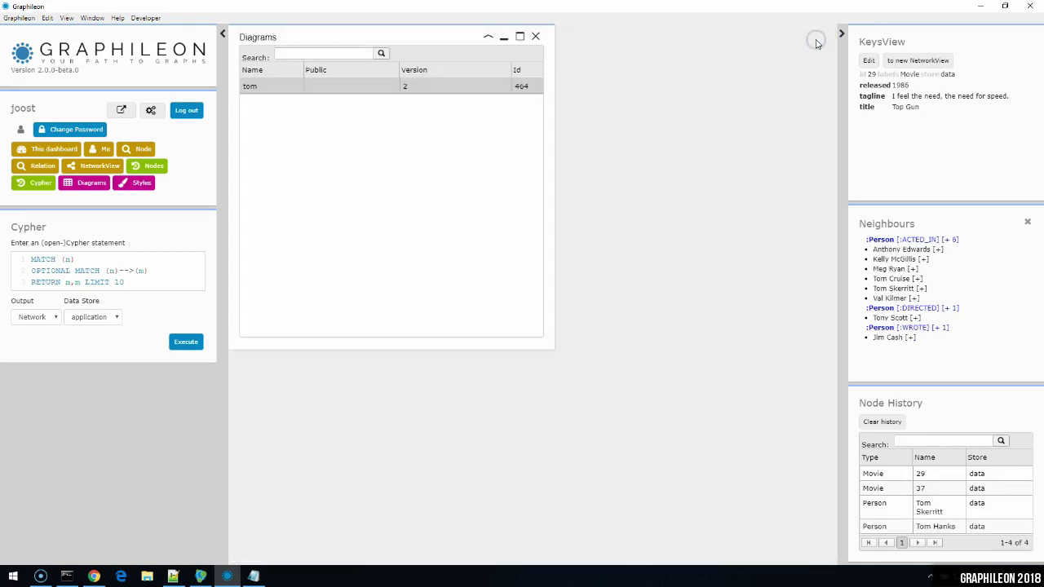
{"action": "left_click", "coordinate": [535, 38]}
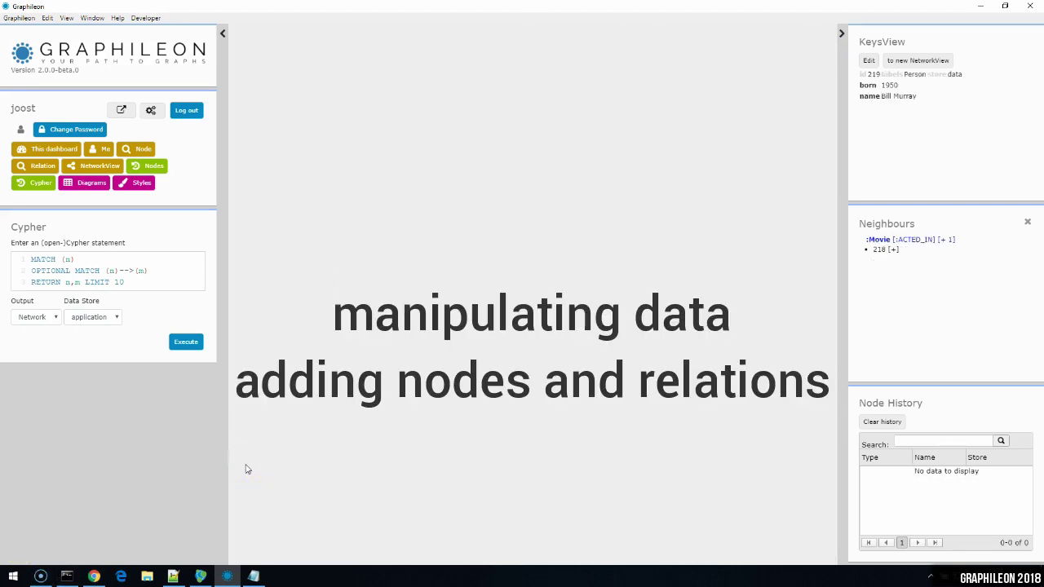
Open a maximized empty NetworkView and create a node at a spot on its canvas.
{"action": "left_click", "coordinate": [83, 168]}
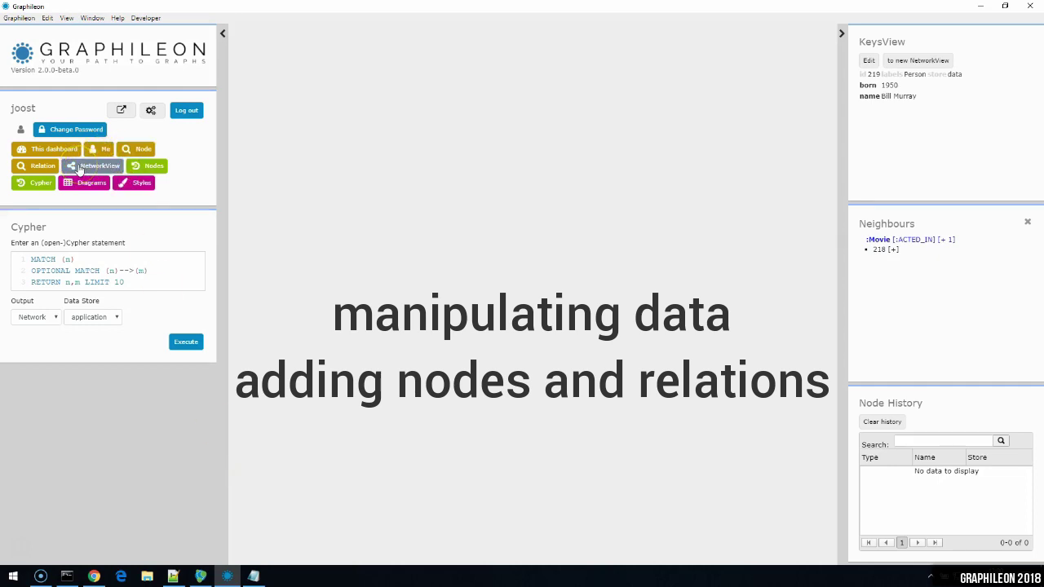
{"action": "left_click", "coordinate": [78, 168]}
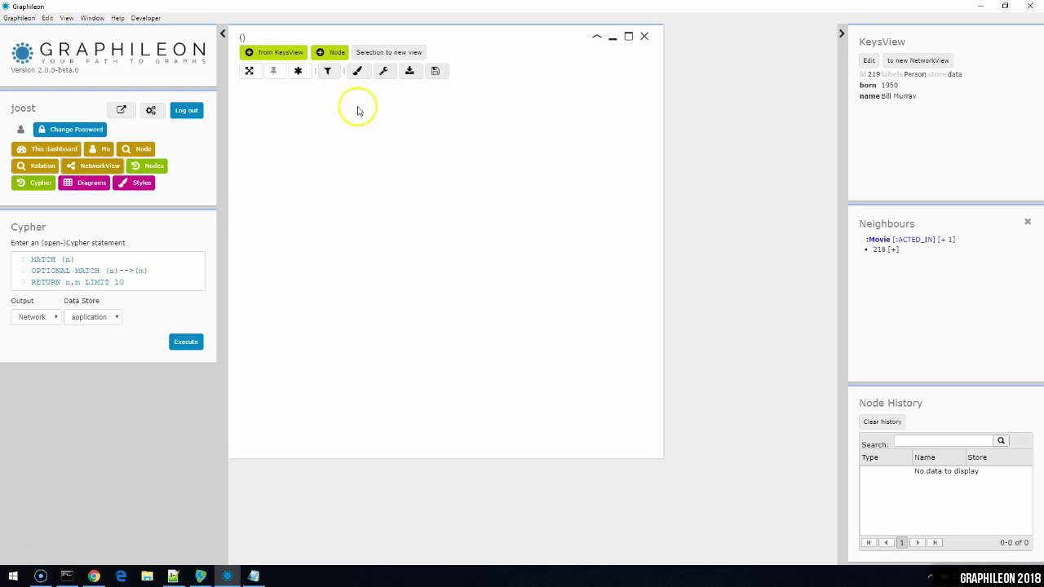
{"action": "left_click", "coordinate": [628, 37]}
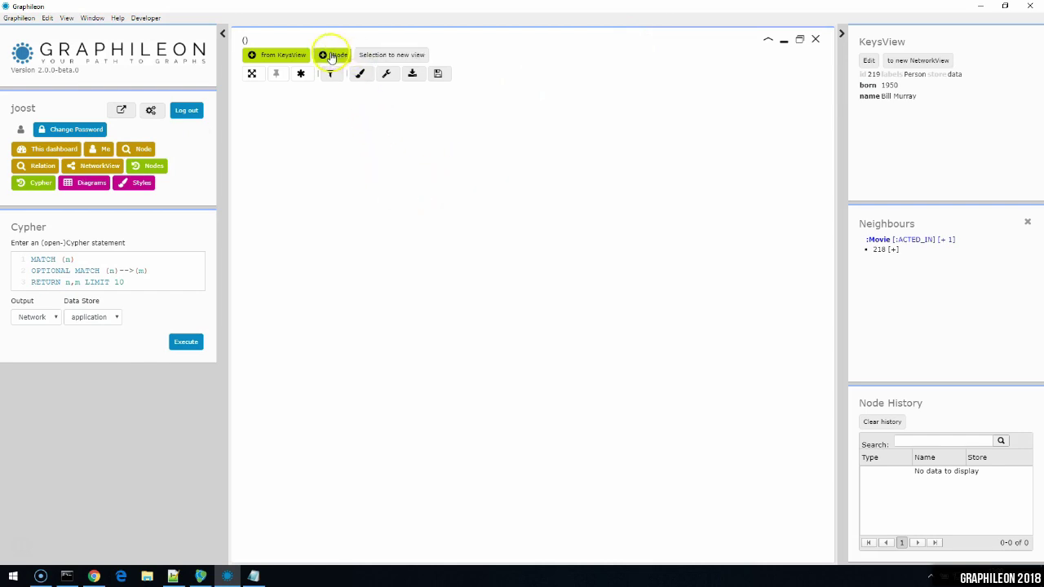
{"action": "right_click", "coordinate": [421, 201]}
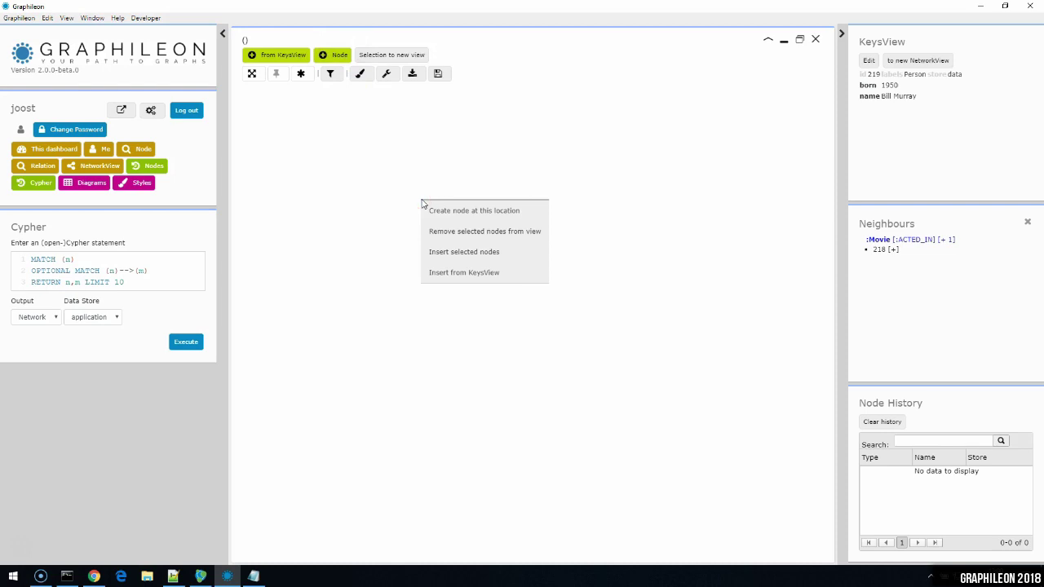
{"action": "left_click", "coordinate": [448, 217]}
{"action": "left_click", "coordinate": [449, 212]}
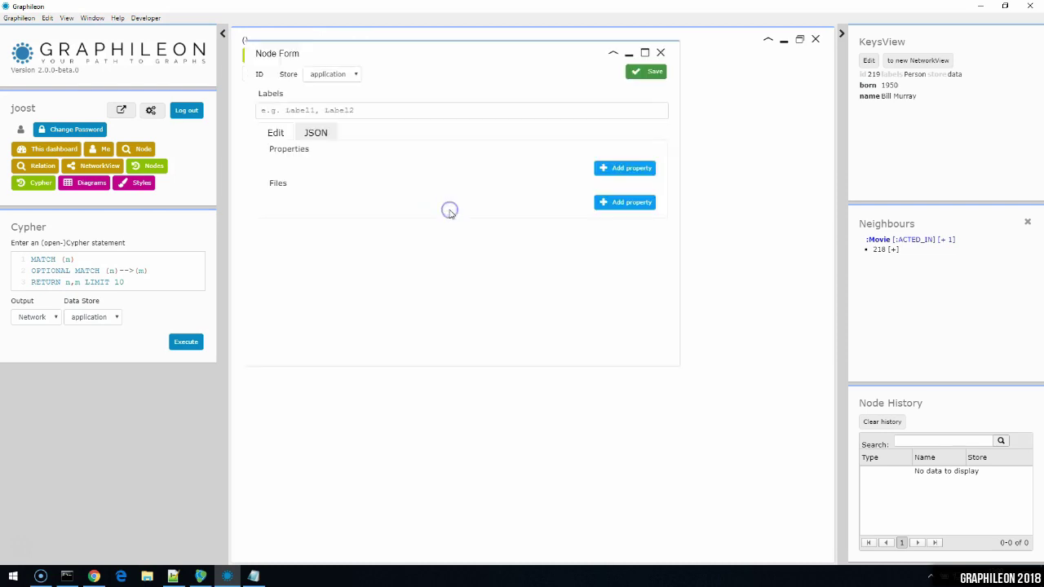
Put the new node in the data store, labelled Movie,Demo, with title Groundhog Day.
{"action": "left_click", "coordinate": [357, 75]}
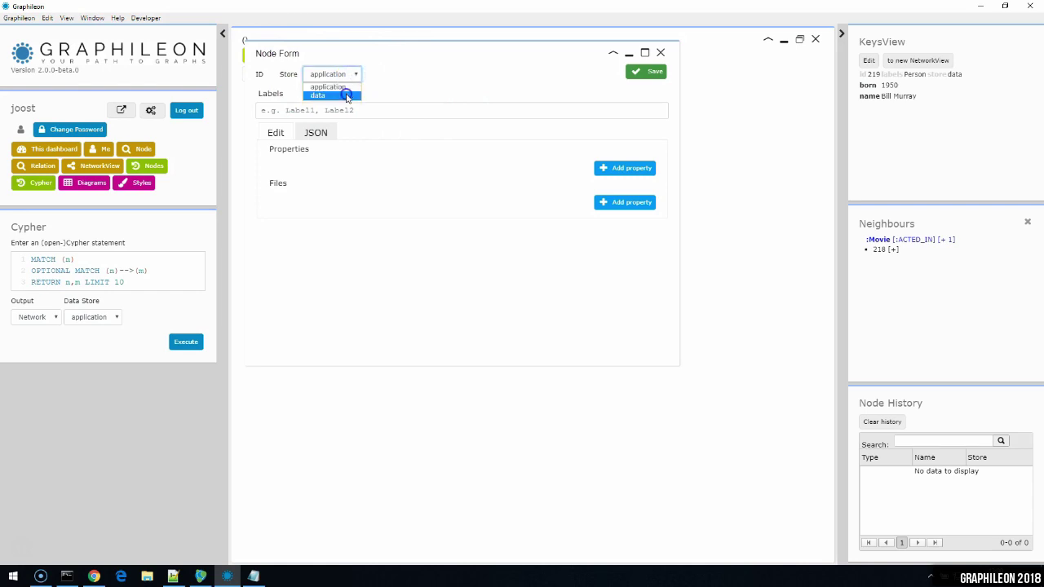
{"action": "left_click", "coordinate": [347, 96]}
{"action": "left_click", "coordinate": [345, 109]}
{"action": "type", "text": "Movie,Demo"}
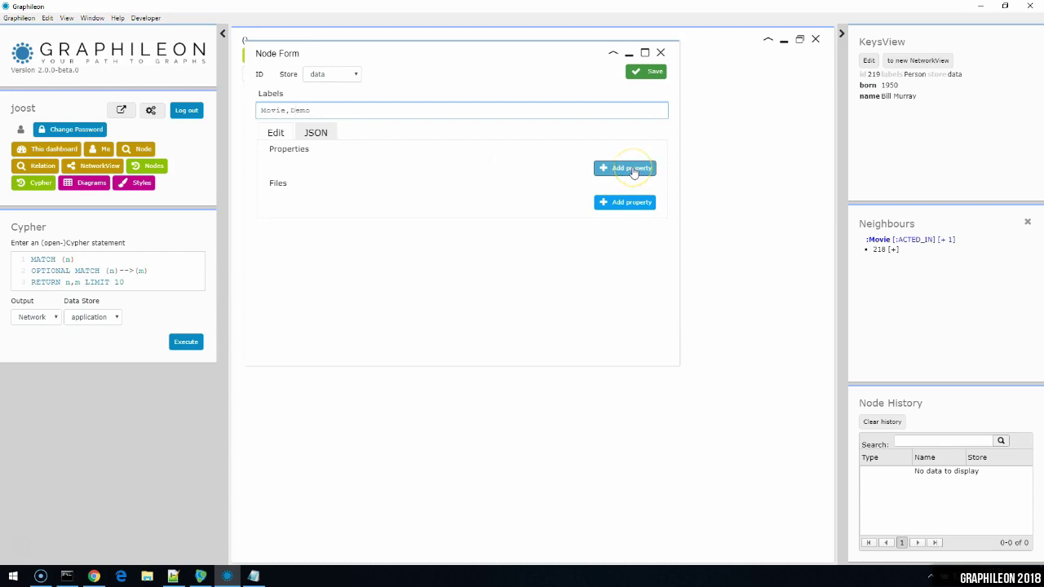
{"action": "left_click", "coordinate": [633, 171]}
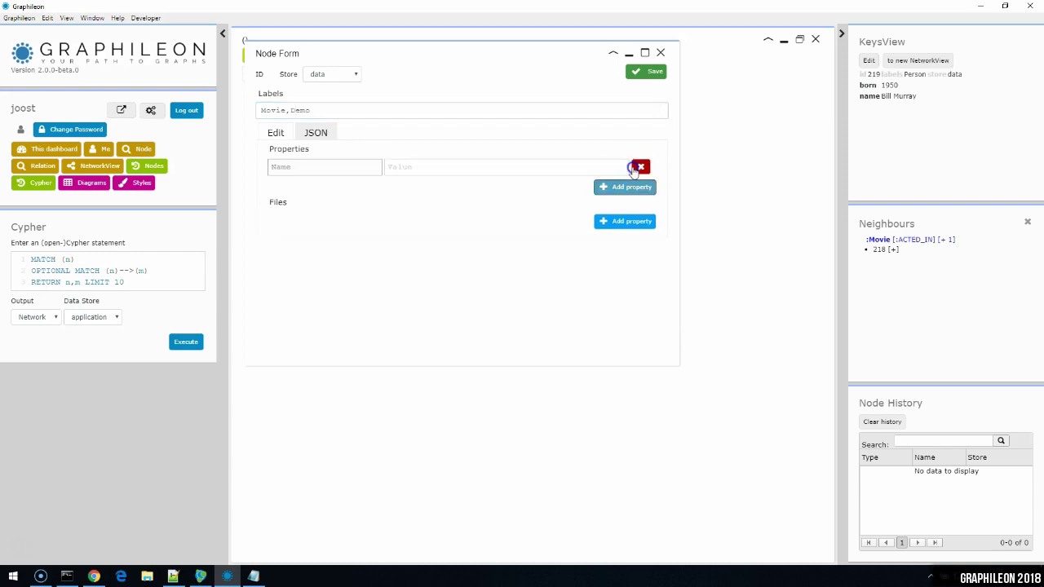
{"action": "left_click", "coordinate": [325, 165]}
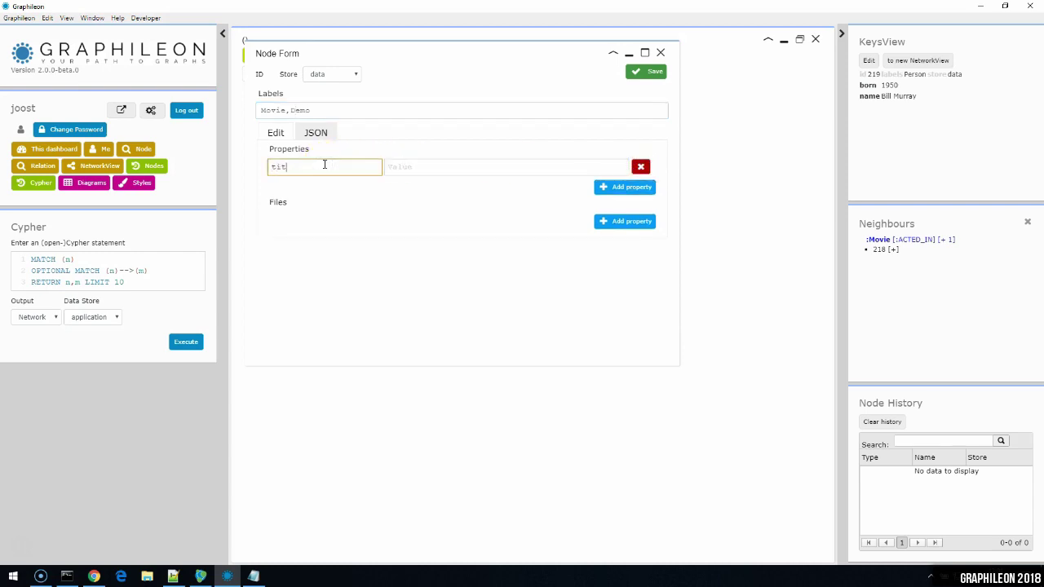
{"action": "key", "text": "Tab"}
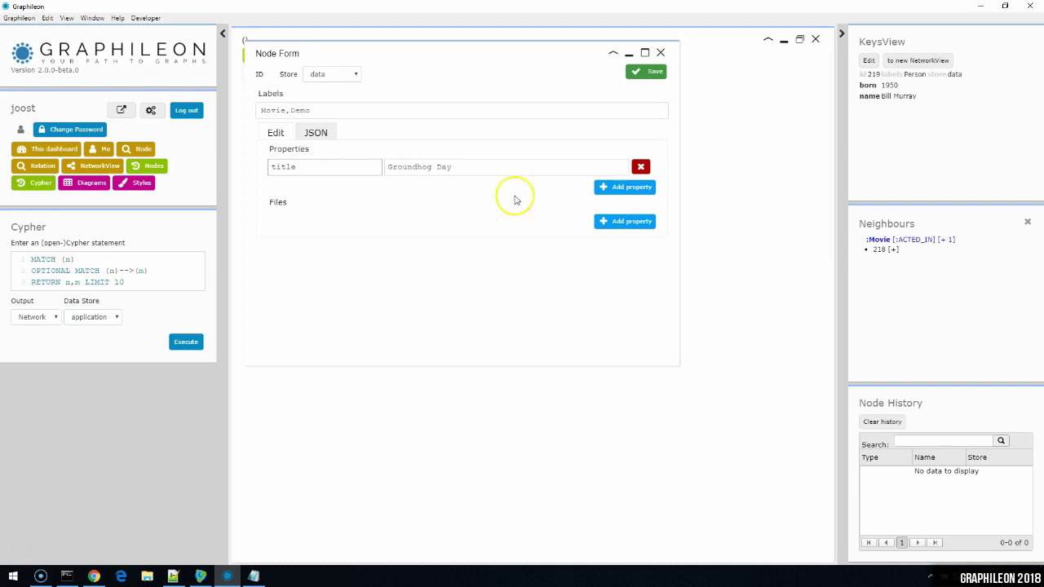
Add released 1993 and a pasted tagline property, then save the movie node.
{"action": "left_click", "coordinate": [625, 187]}
{"action": "left_click", "coordinate": [368, 188]}
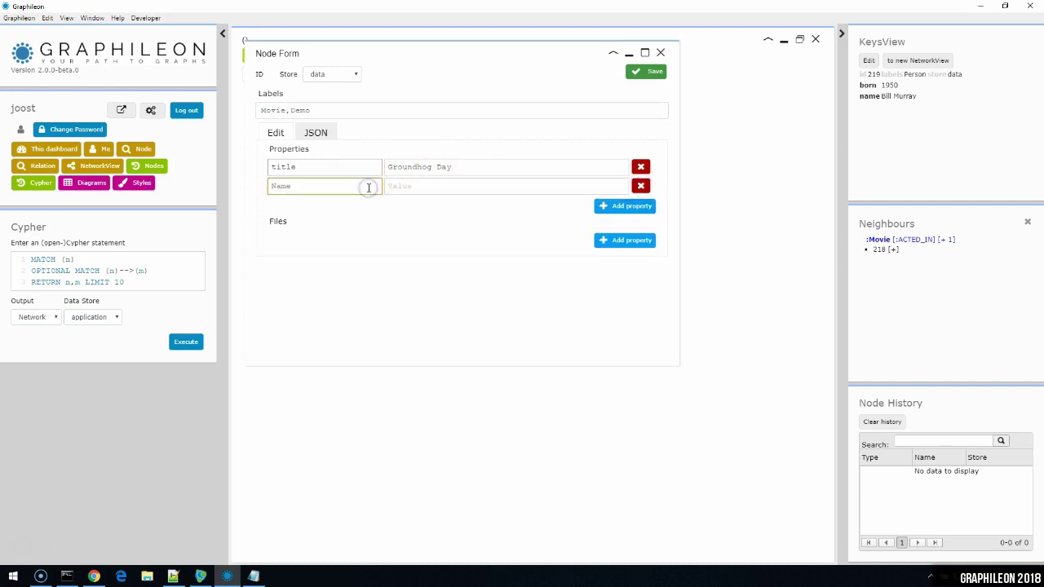
{"action": "type", "text": "released"}
{"action": "left_click", "coordinate": [419, 186]}
{"action": "type", "text": "1993"}
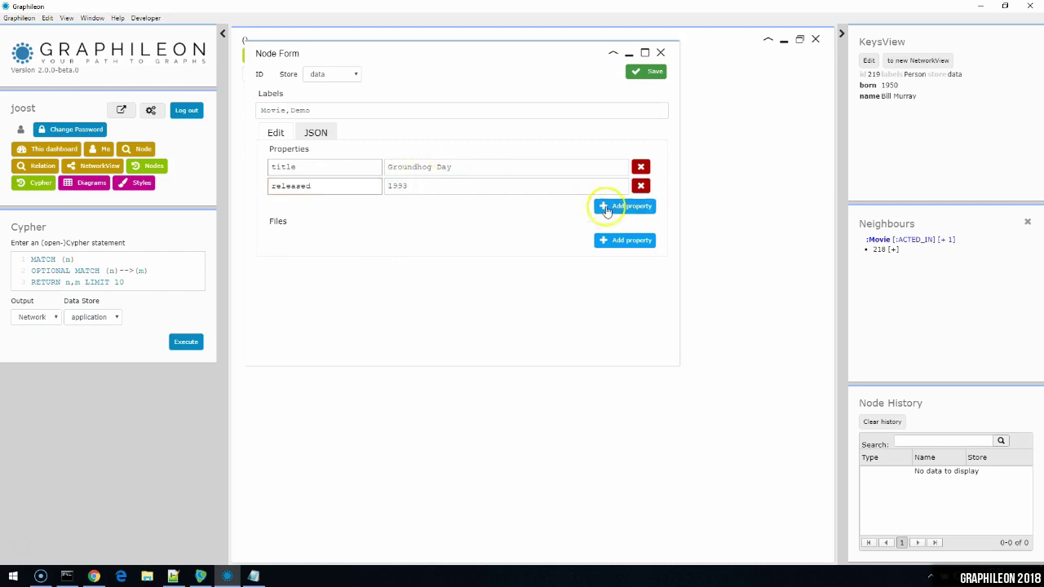
{"action": "left_click", "coordinate": [617, 206]}
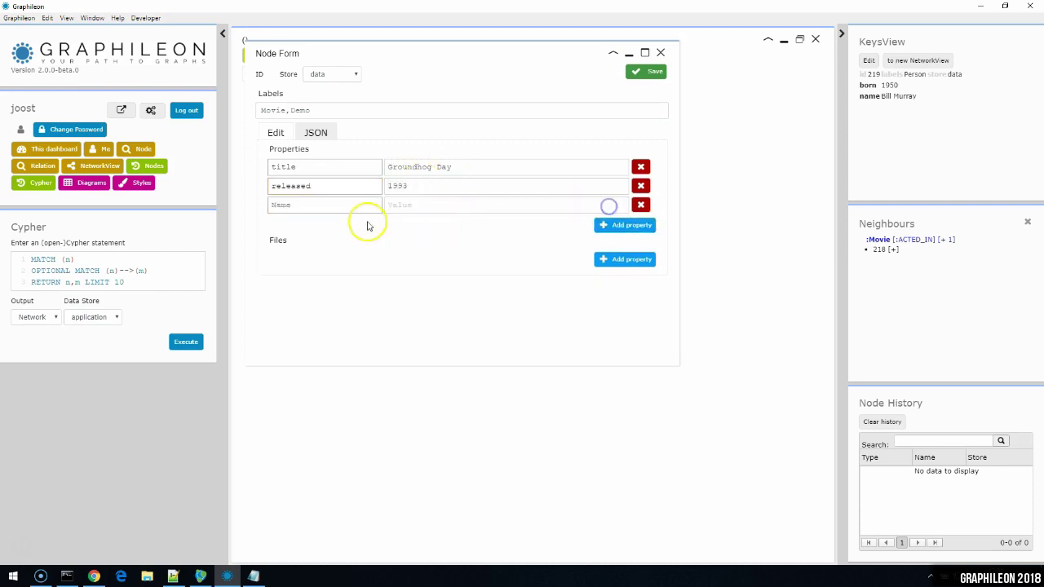
{"action": "left_click", "coordinate": [338, 206]}
{"action": "type", "text": "tagline"}
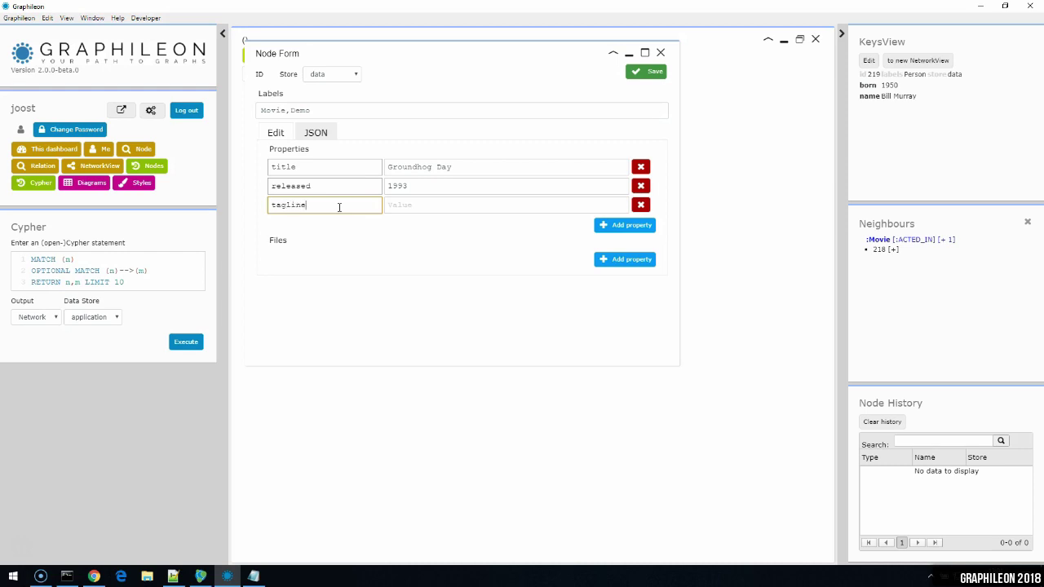
{"action": "left_click", "coordinate": [392, 205]}
{"action": "type", "text": "A weatherman finds himself inexplicably living the same day over and over again."}
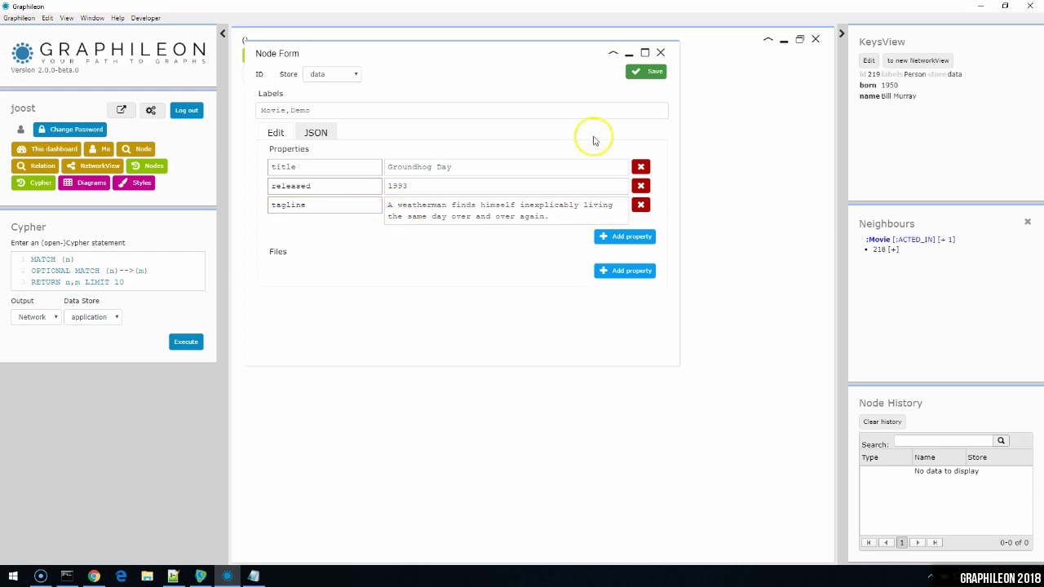
{"action": "left_click", "coordinate": [642, 73]}
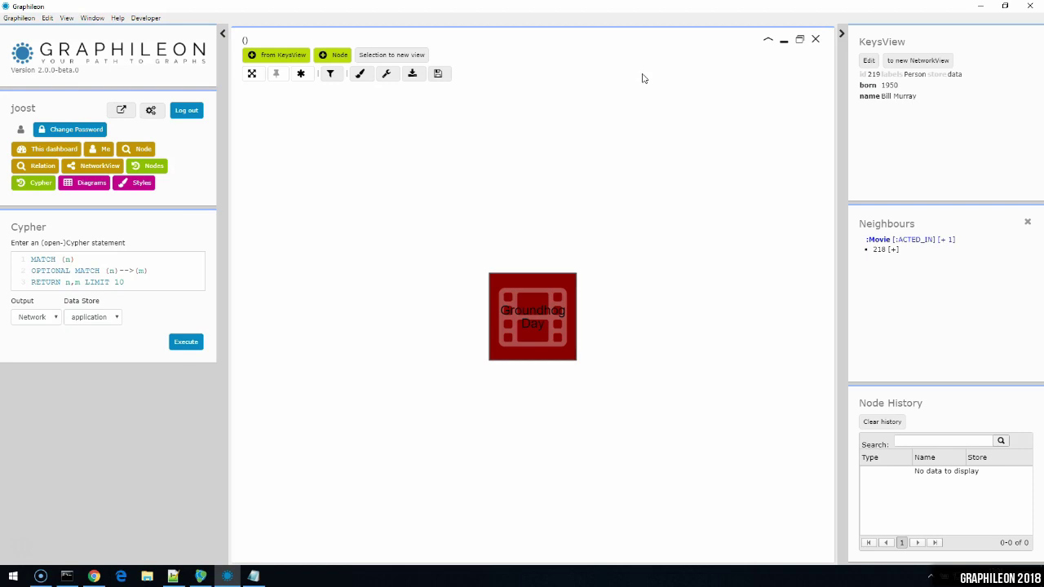
Start another data-store node labelled Person, with a name property holding the actor's name.
{"action": "left_click", "coordinate": [333, 54]}
{"action": "left_click", "coordinate": [336, 74]}
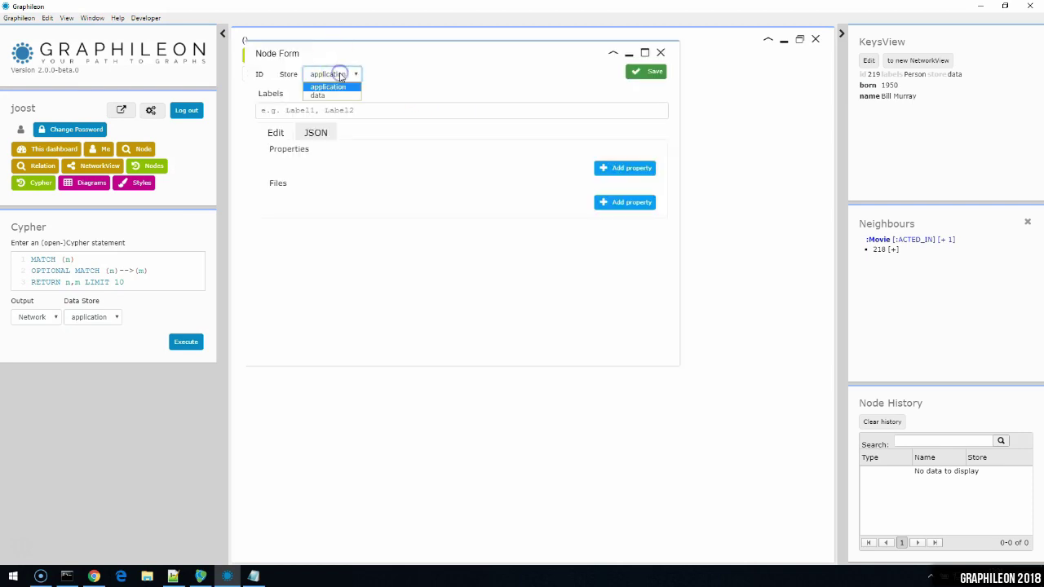
{"action": "left_click", "coordinate": [326, 94]}
{"action": "left_click", "coordinate": [323, 110]}
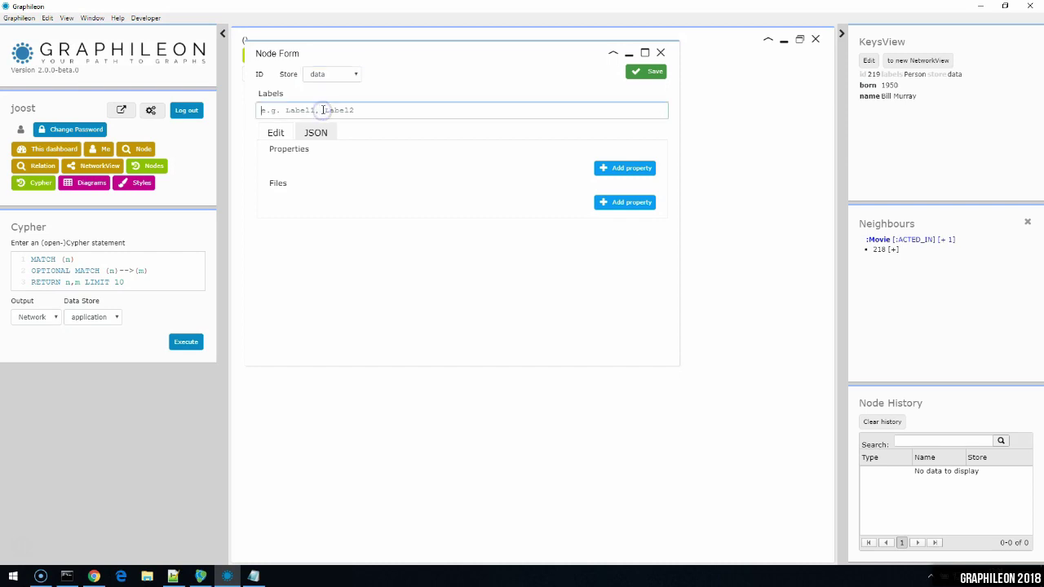
{"action": "type", "text": "M"}
{"action": "type", "text": "erson"}
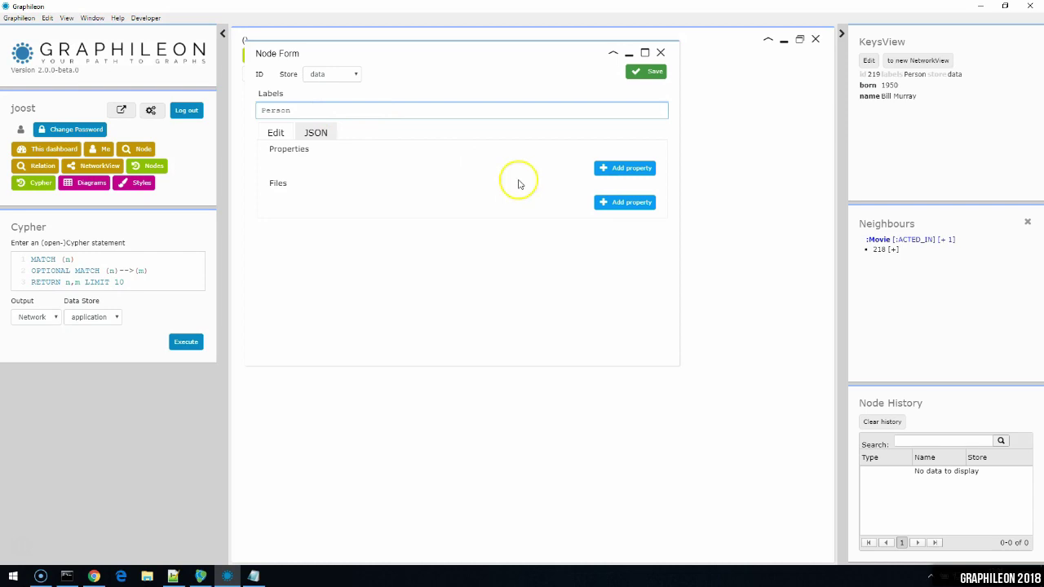
{"action": "left_click", "coordinate": [615, 168]}
{"action": "left_click", "coordinate": [280, 168]}
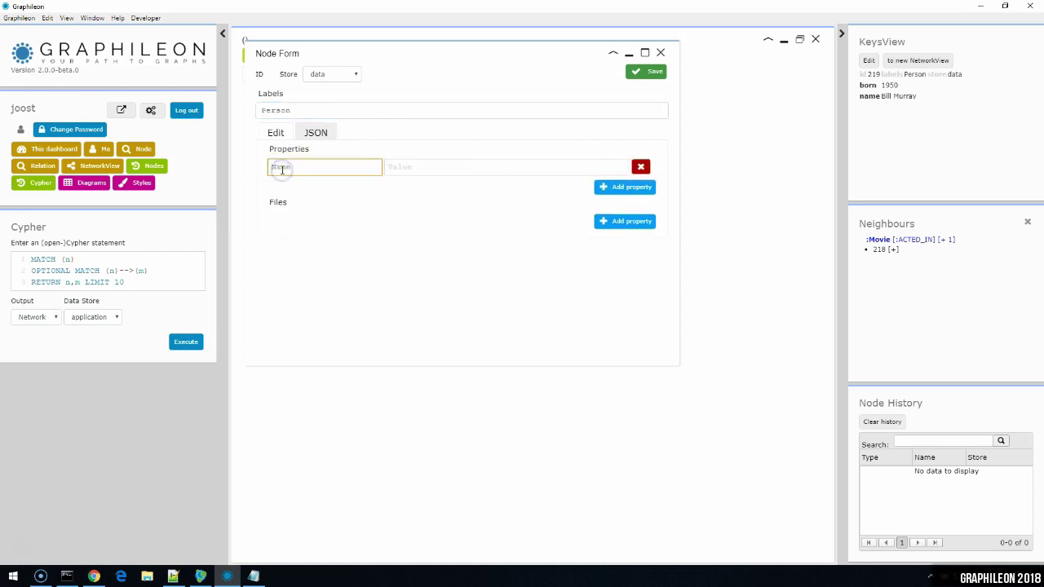
{"action": "type", "text": "name"}
{"action": "left_click", "coordinate": [439, 168]}
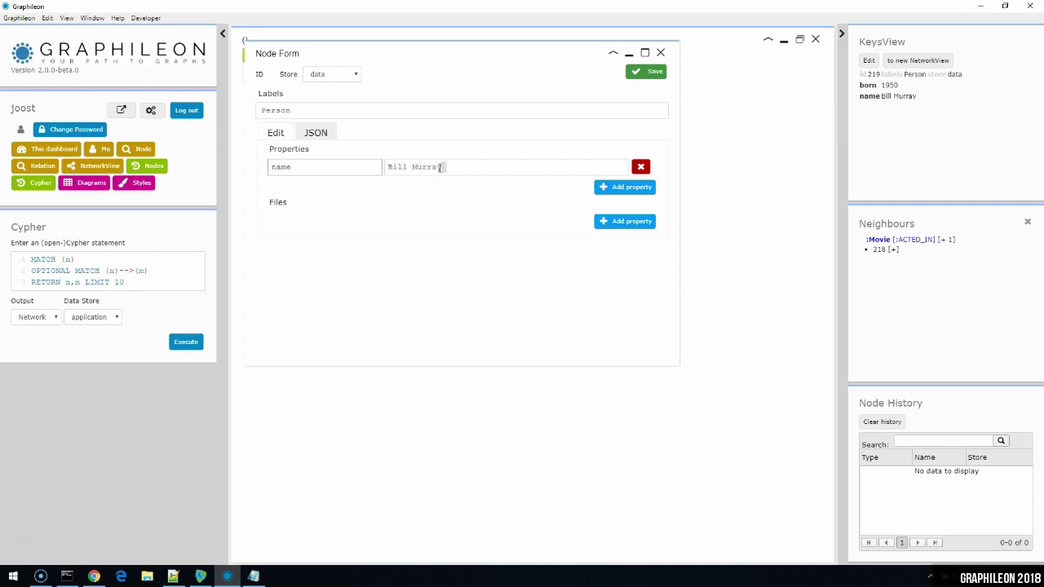
Add the property born = 1950 and save the Person node.
{"action": "left_click", "coordinate": [625, 187]}
{"action": "left_click", "coordinate": [332, 186]}
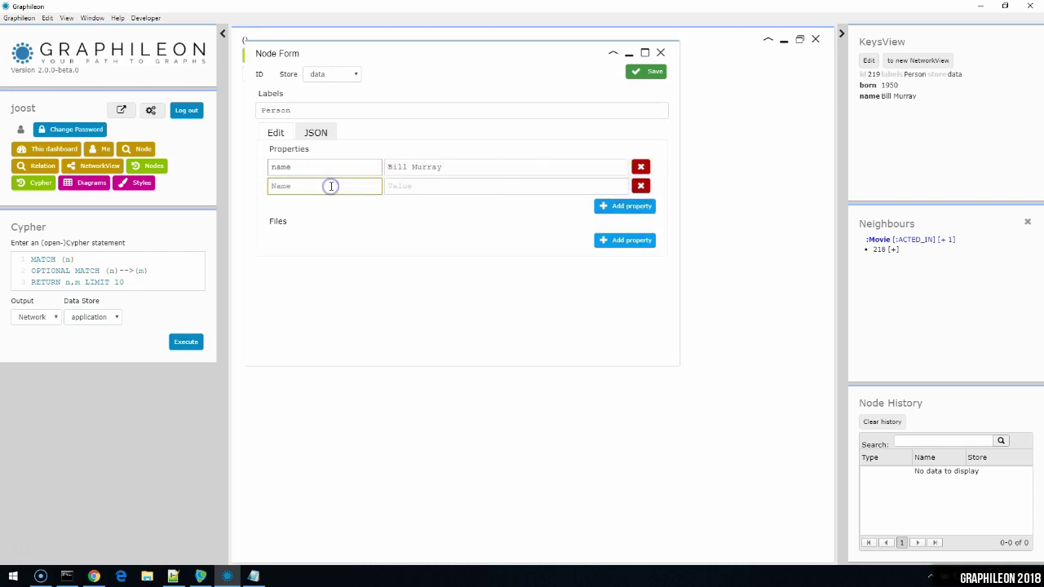
{"action": "type", "text": "born"}
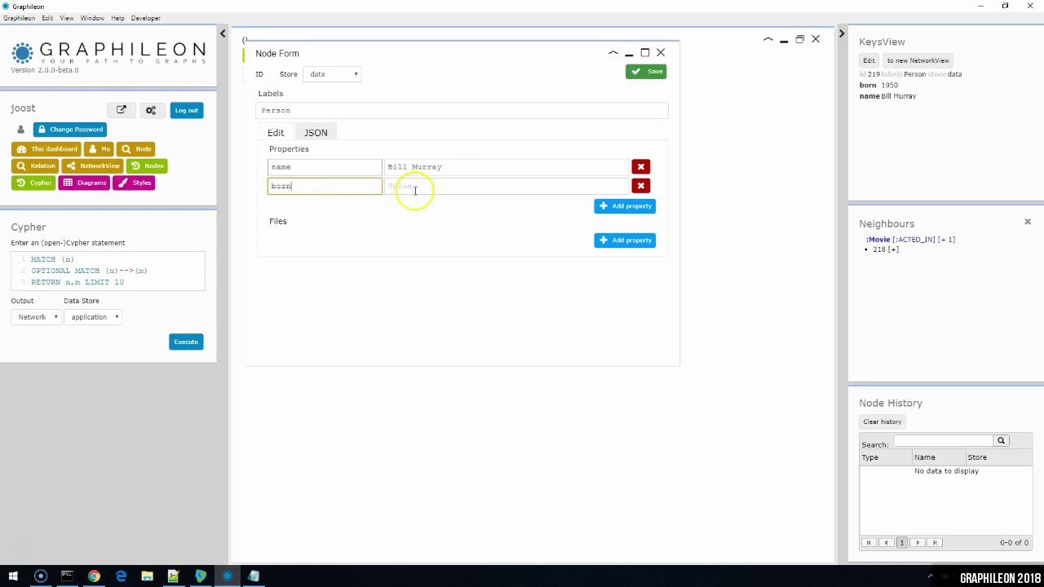
{"action": "left_click", "coordinate": [414, 188]}
{"action": "type", "text": "1950"}
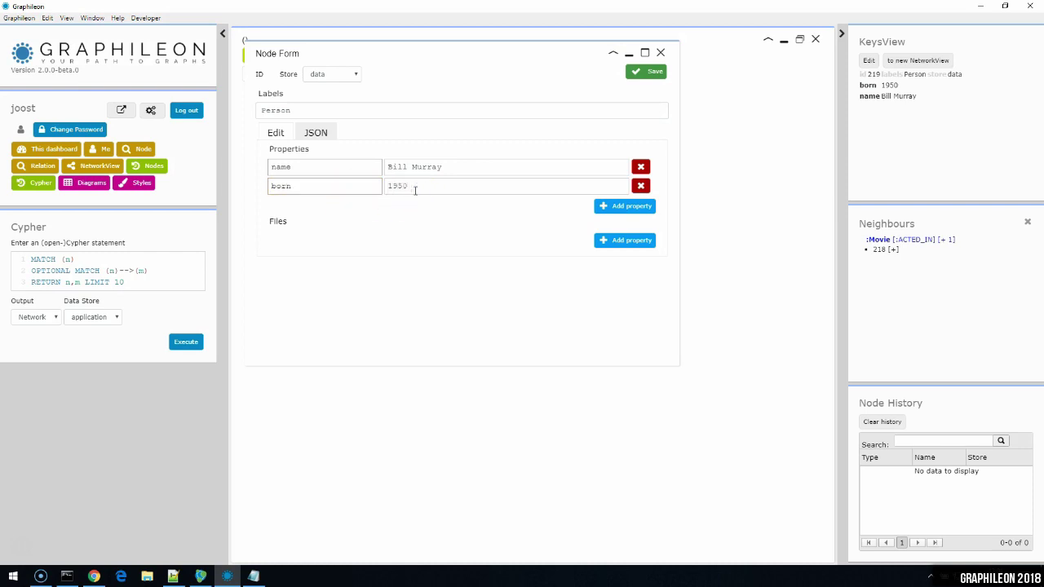
{"action": "left_click", "coordinate": [647, 71]}
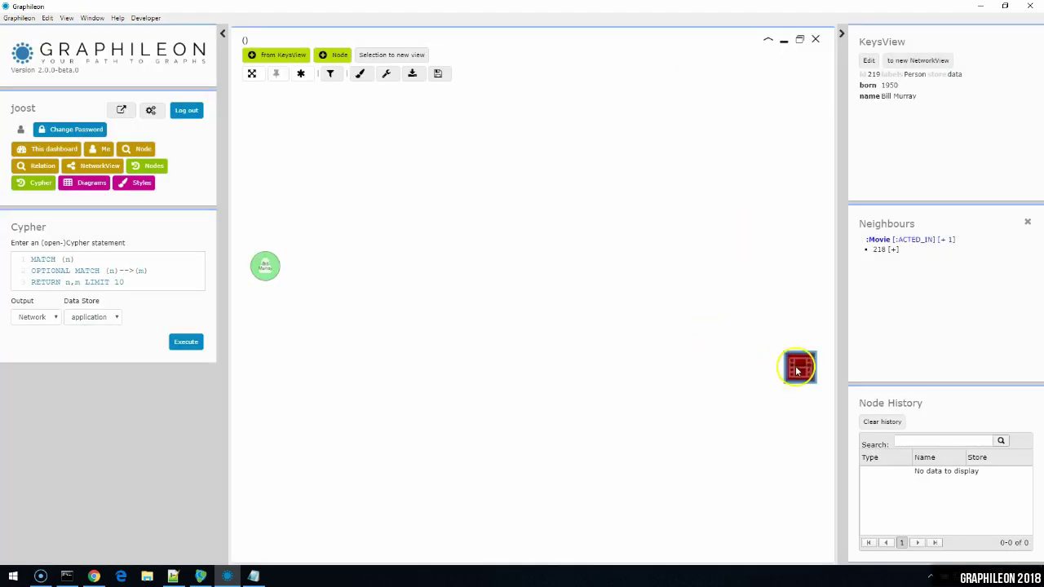
Link the Person node to Groundhog Day with an ACTED_IN relation having roles = Phil.
{"action": "left_click_drag", "start_coordinate": [800, 367], "coordinate": [379, 276]}
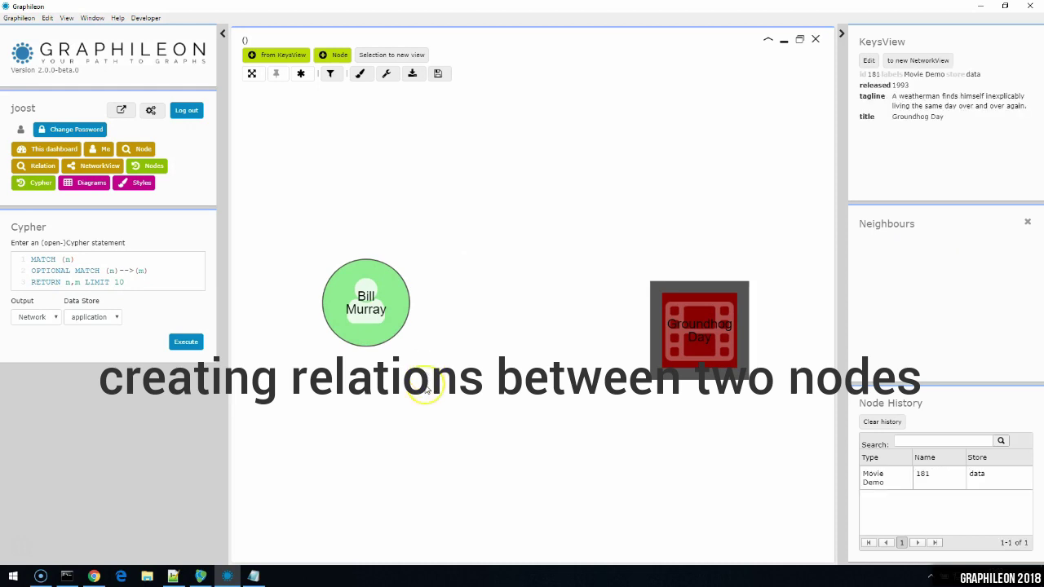
{"action": "left_click", "coordinate": [360, 308]}
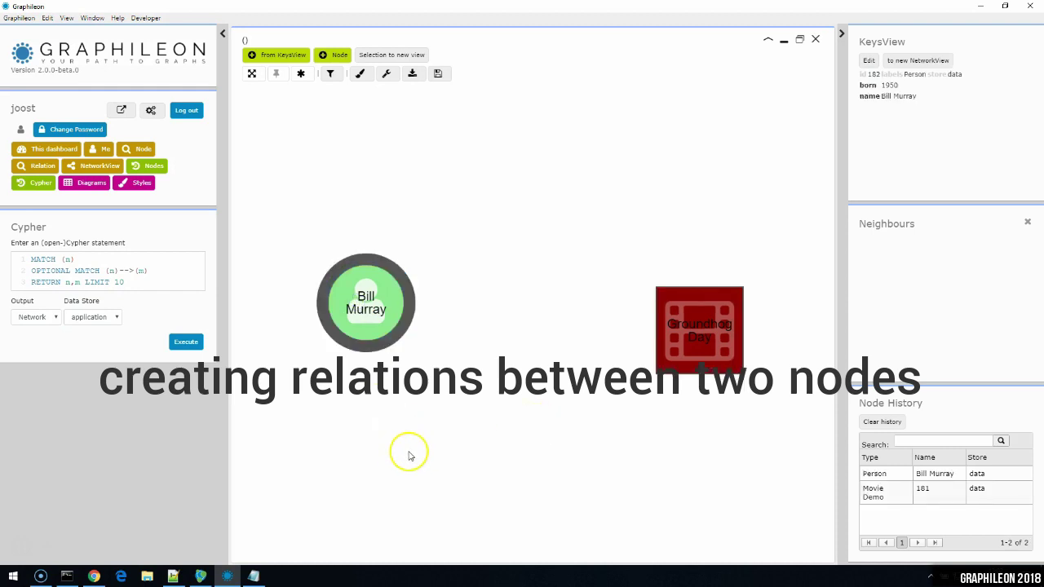
{"action": "left_click", "coordinate": [674, 345], "text": "ctrl"}
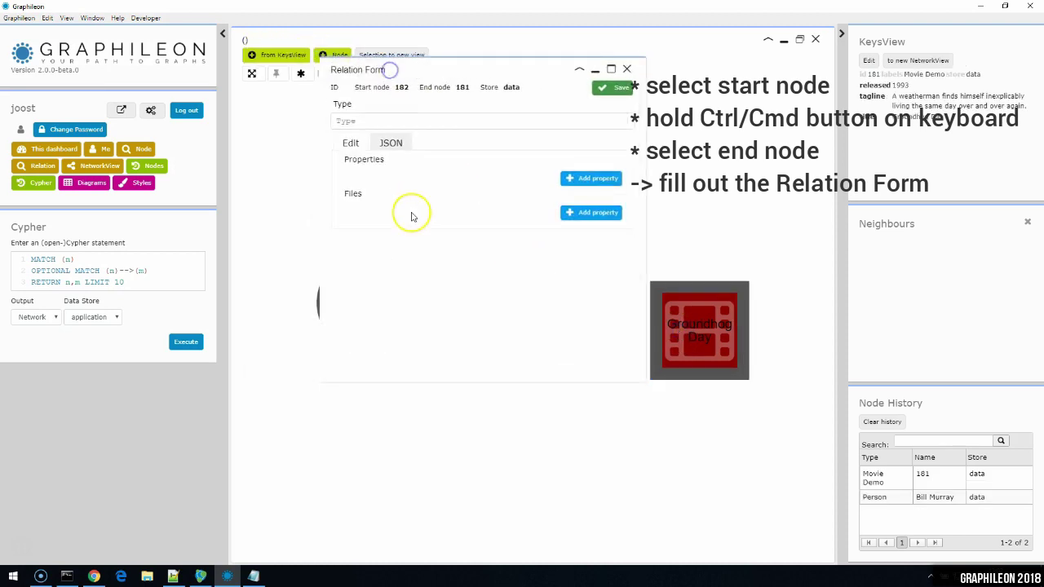
{"action": "left_click", "coordinate": [388, 123]}
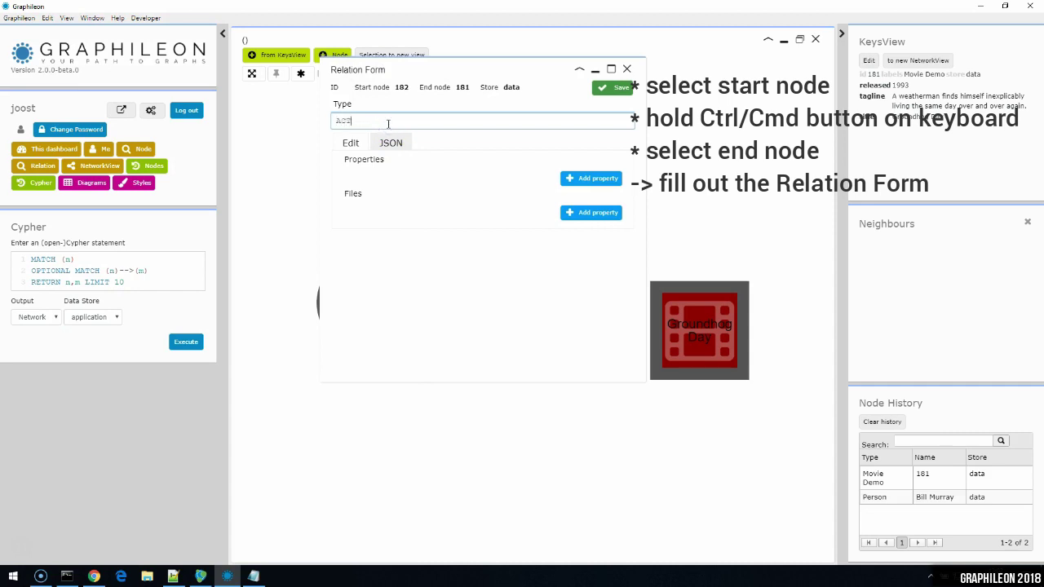
{"action": "type", "text": "ACTED_IN"}
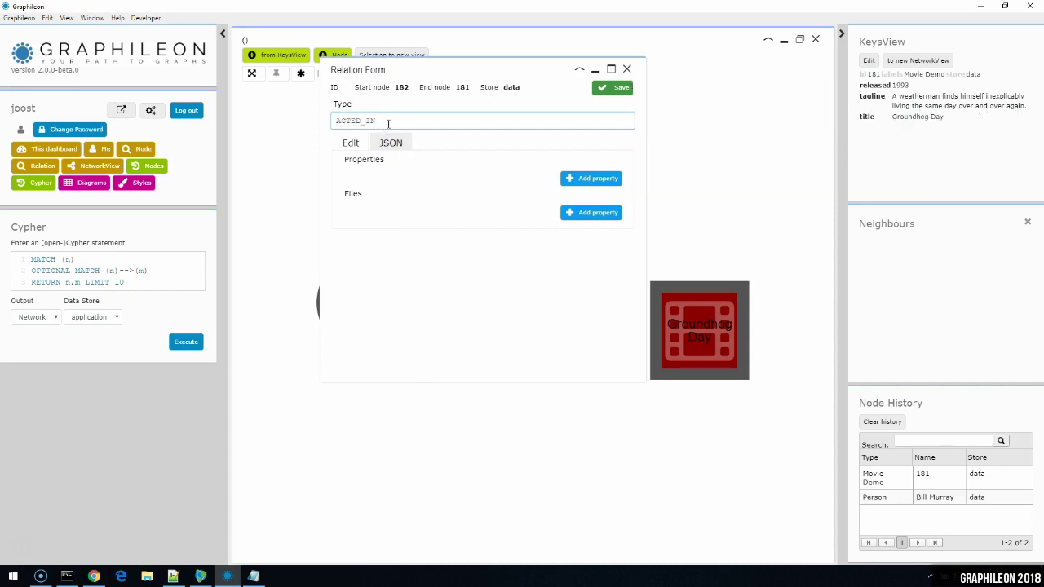
{"action": "left_click", "coordinate": [577, 180]}
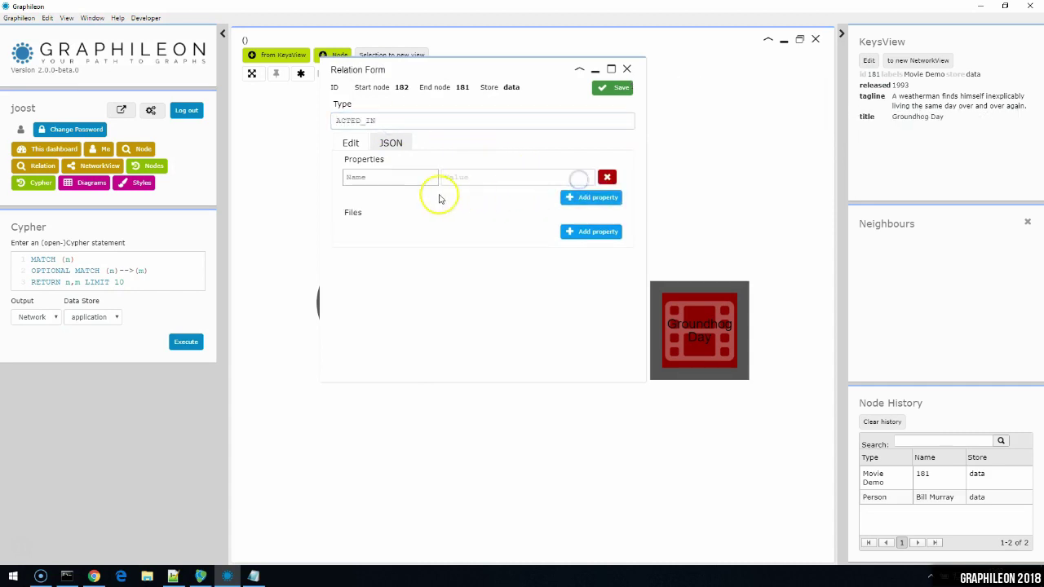
{"action": "left_click", "coordinate": [396, 176]}
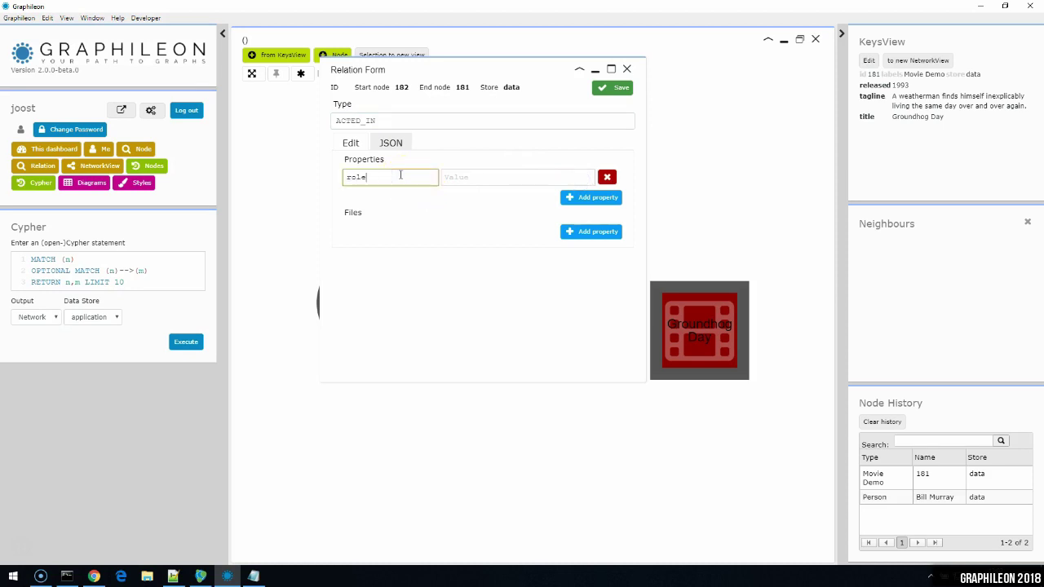
{"action": "left_click", "coordinate": [460, 178]}
{"action": "type", "text": "Phil"}
{"action": "left_click", "coordinate": [605, 93]}
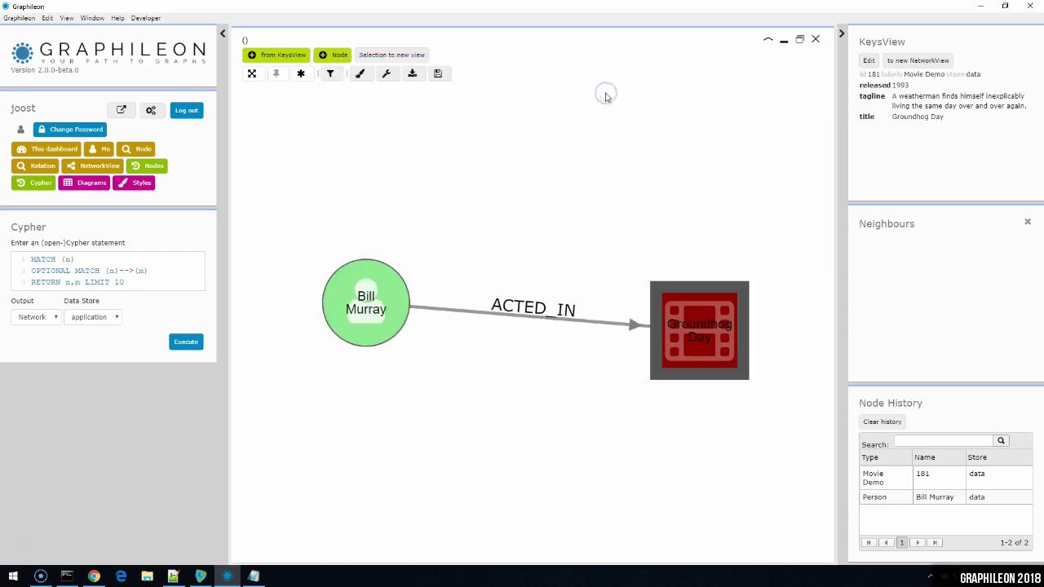
Inspect the ACTED_IN relation's properties, then bring up the Person node's action menu.
{"action": "left_click", "coordinate": [693, 326]}
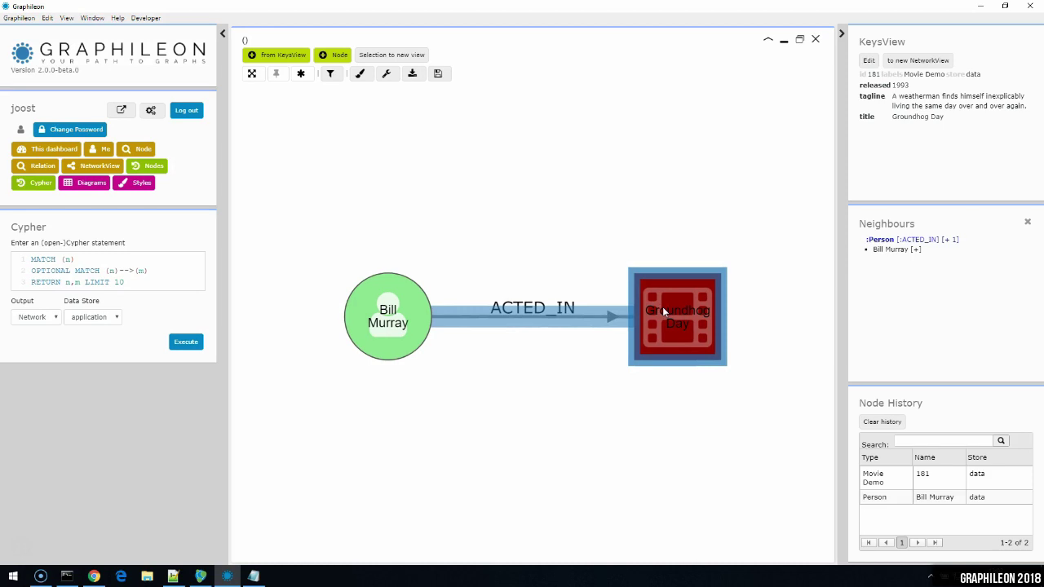
{"action": "left_click", "coordinate": [582, 305]}
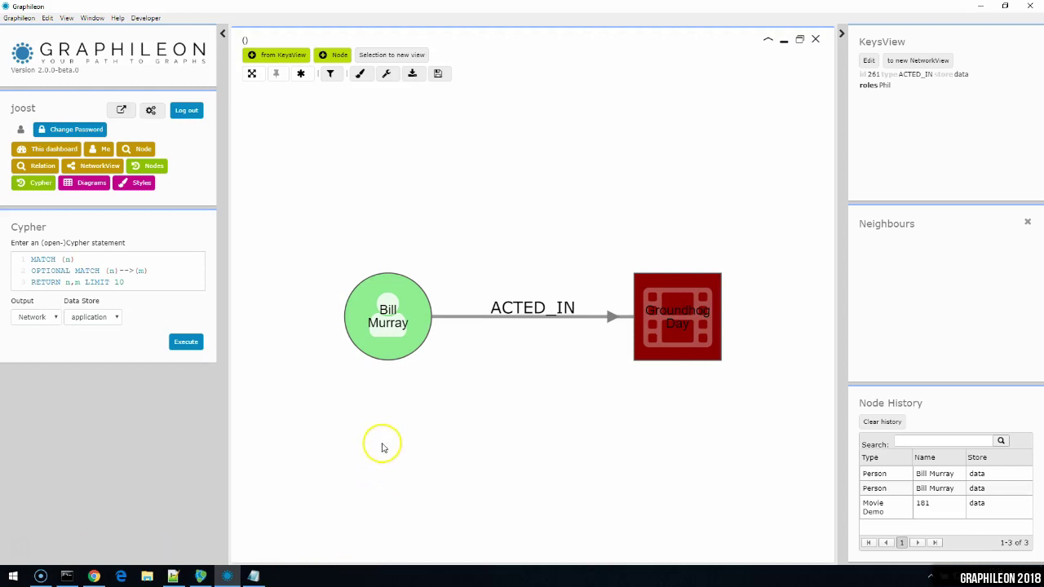
{"action": "left_click", "coordinate": [392, 334]}
{"action": "right_click", "coordinate": [392, 334]}
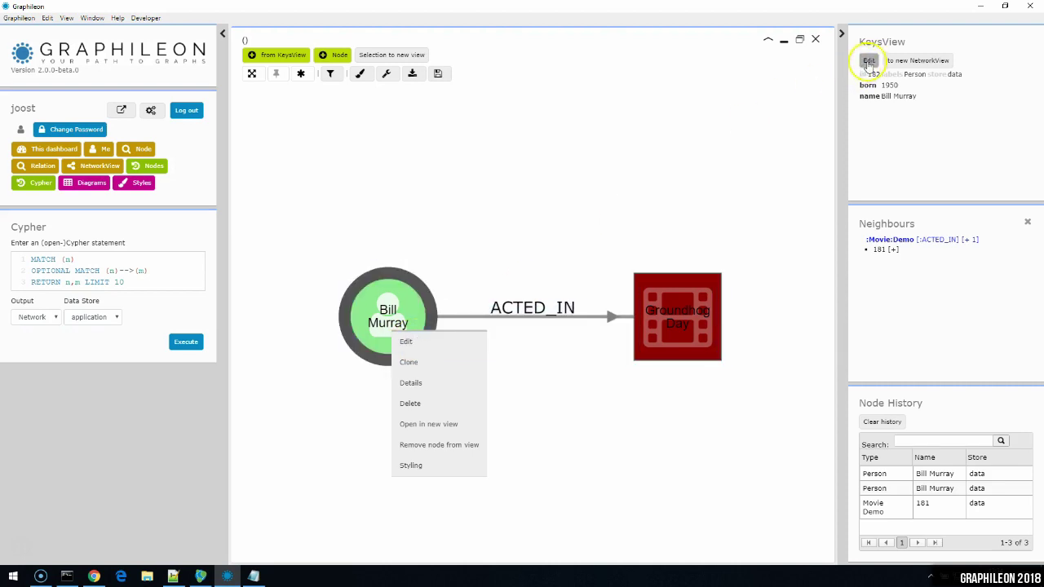
Clone the Person node and save the clone, then bring up the original's action menu.
{"action": "left_click", "coordinate": [412, 363]}
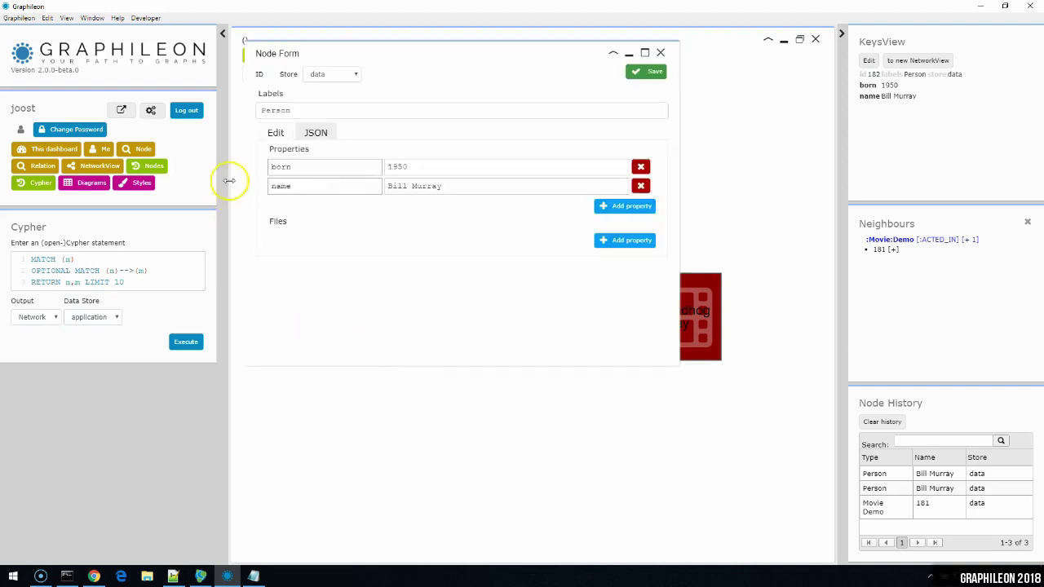
{"action": "left_click", "coordinate": [636, 72]}
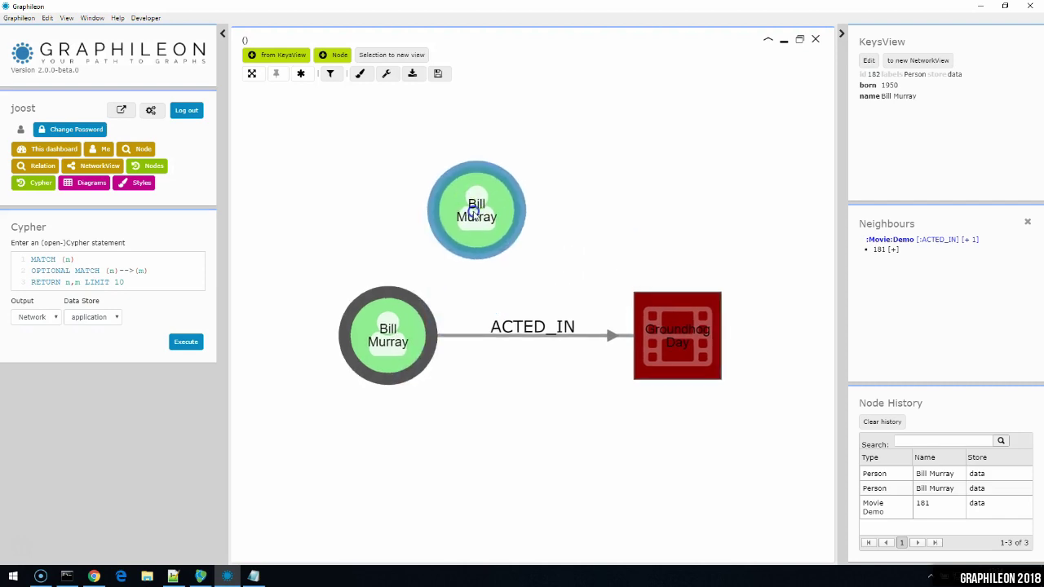
{"action": "left_click", "coordinate": [390, 389]}
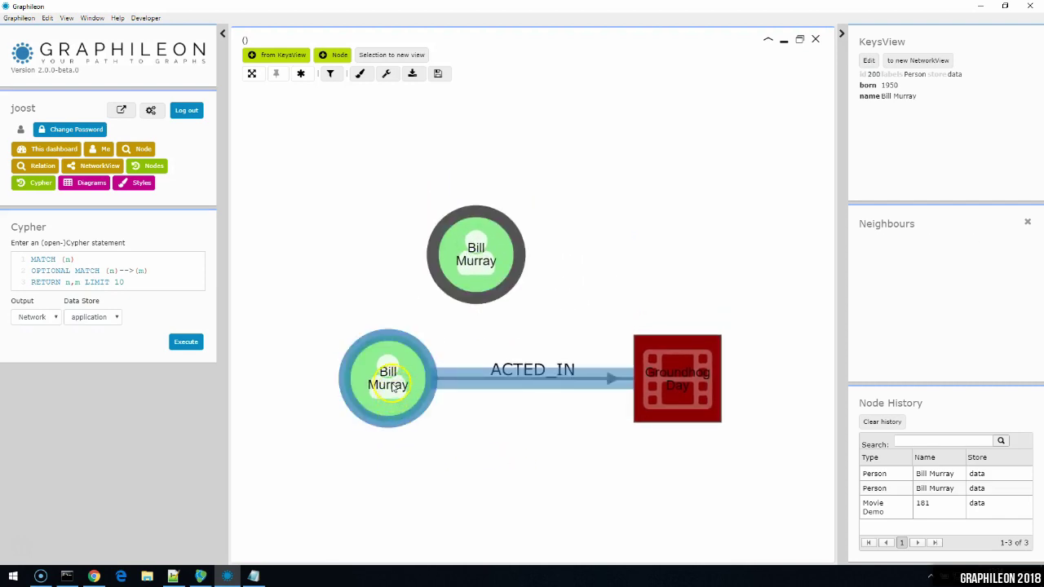
{"action": "right_click", "coordinate": [394, 388]}
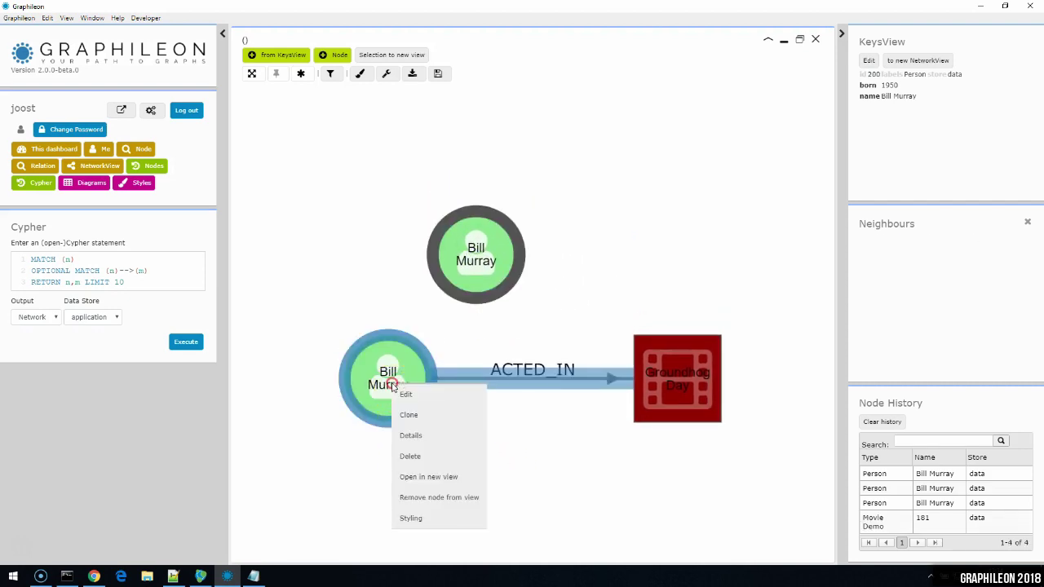
View the original Person node's full details, then close the Node Details window.
{"action": "left_click", "coordinate": [408, 438]}
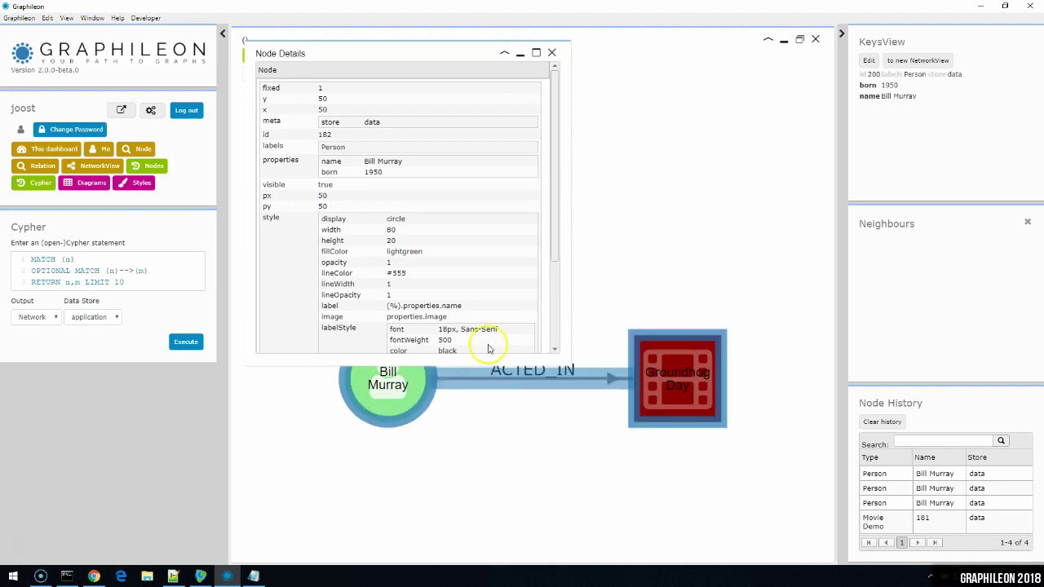
{"action": "left_click", "coordinate": [553, 54]}
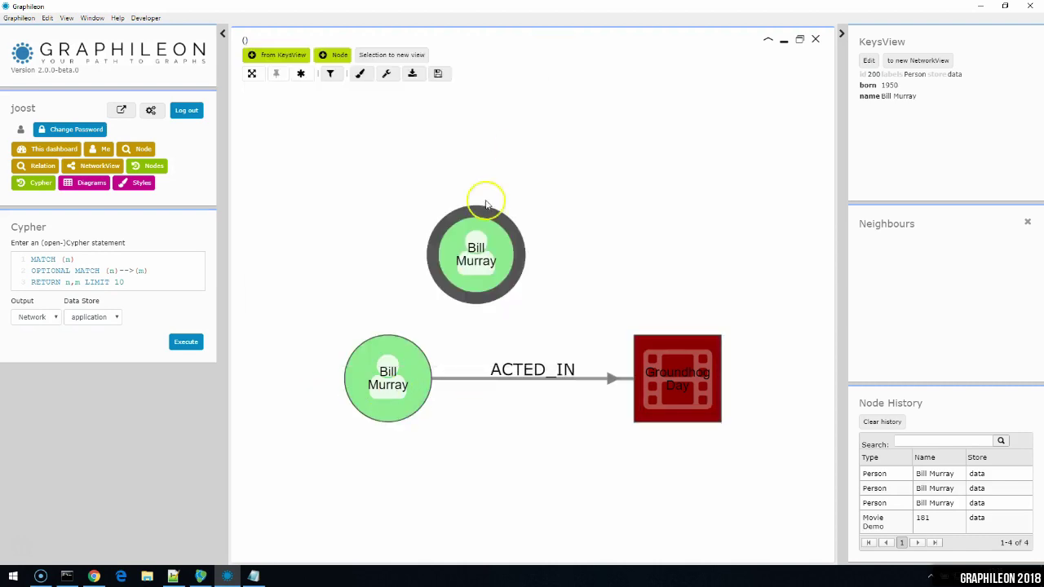
Delete the cloned Person node 200 and confirm the deletion.
{"action": "right_click", "coordinate": [463, 265]}
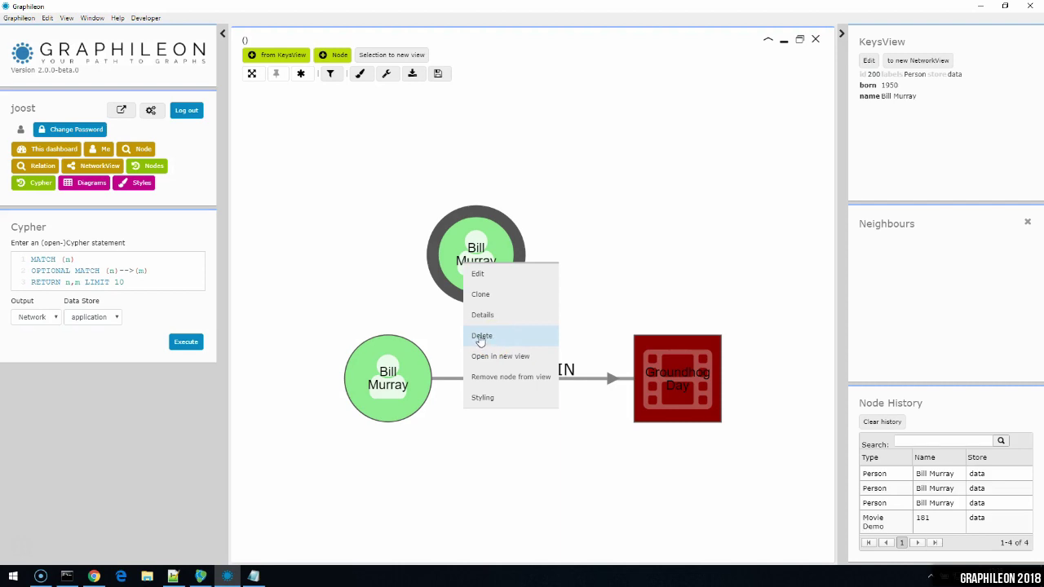
{"action": "left_click", "coordinate": [481, 338]}
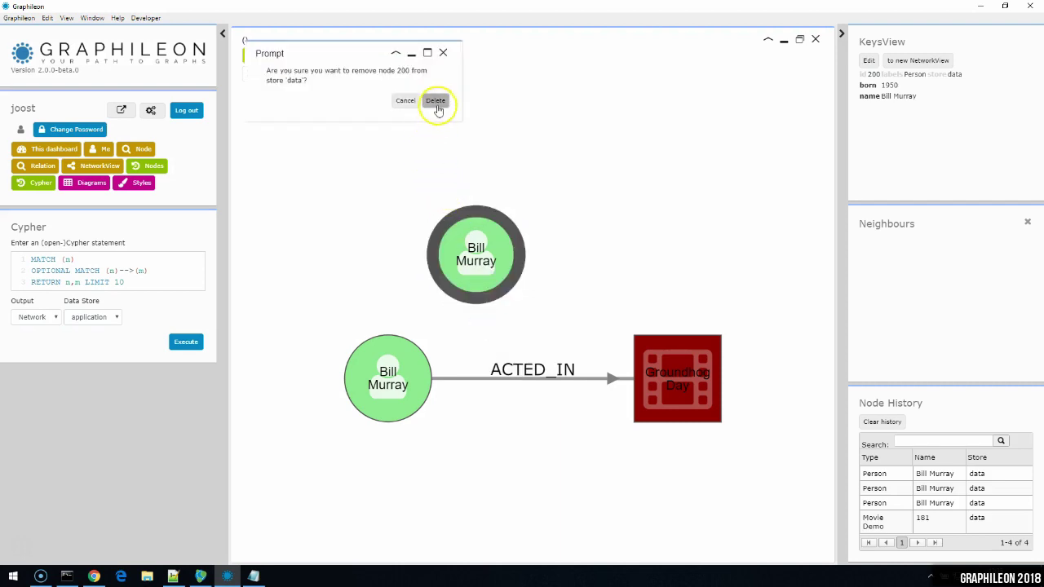
{"action": "left_click", "coordinate": [436, 102]}
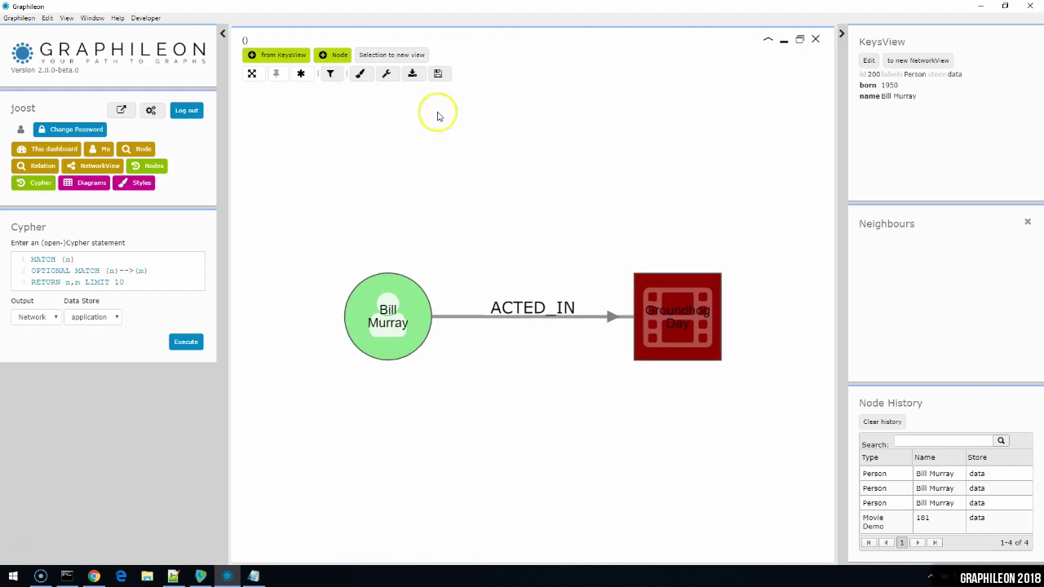
Remove the original Person node from the view, leaving Groundhog Day's action menu open.
{"action": "left_click", "coordinate": [390, 339]}
{"action": "right_click", "coordinate": [390, 336]}
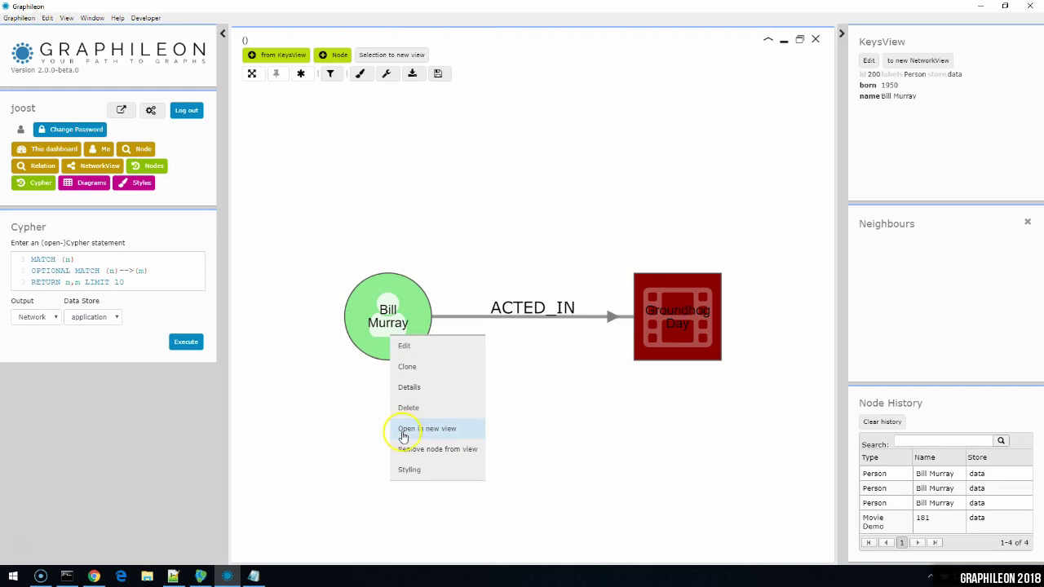
{"action": "left_click", "coordinate": [404, 455]}
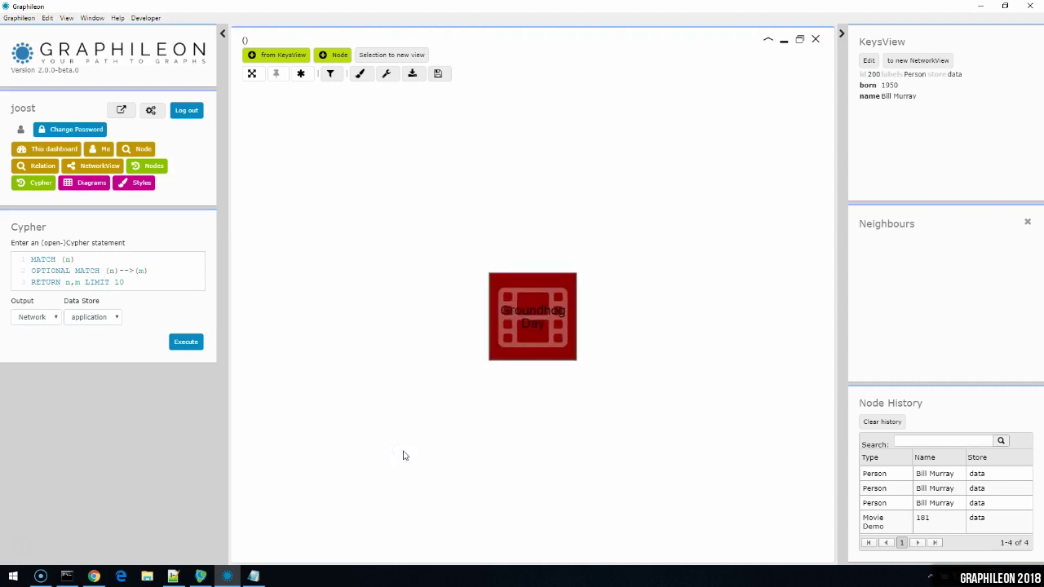
{"action": "right_click", "coordinate": [530, 299]}
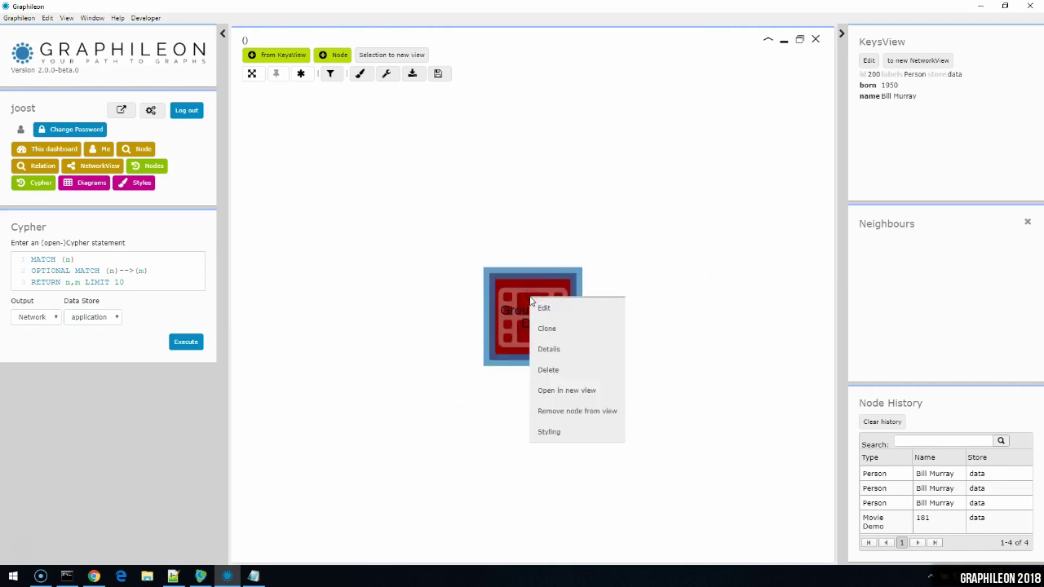
Open Groundhog Day in a separate data view and reposition that view.
{"action": "left_click", "coordinate": [551, 393]}
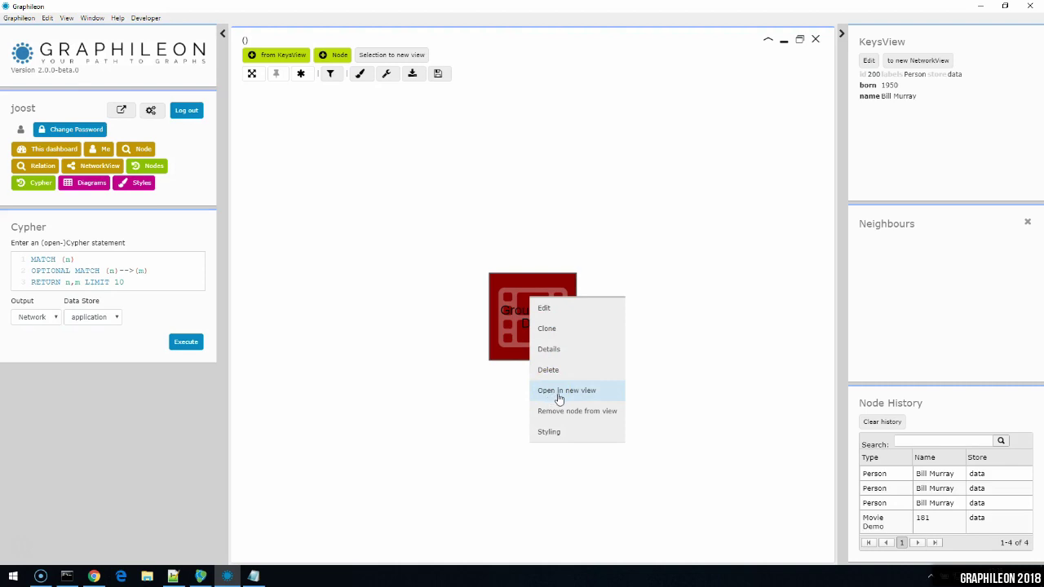
{"action": "left_click", "coordinate": [560, 398]}
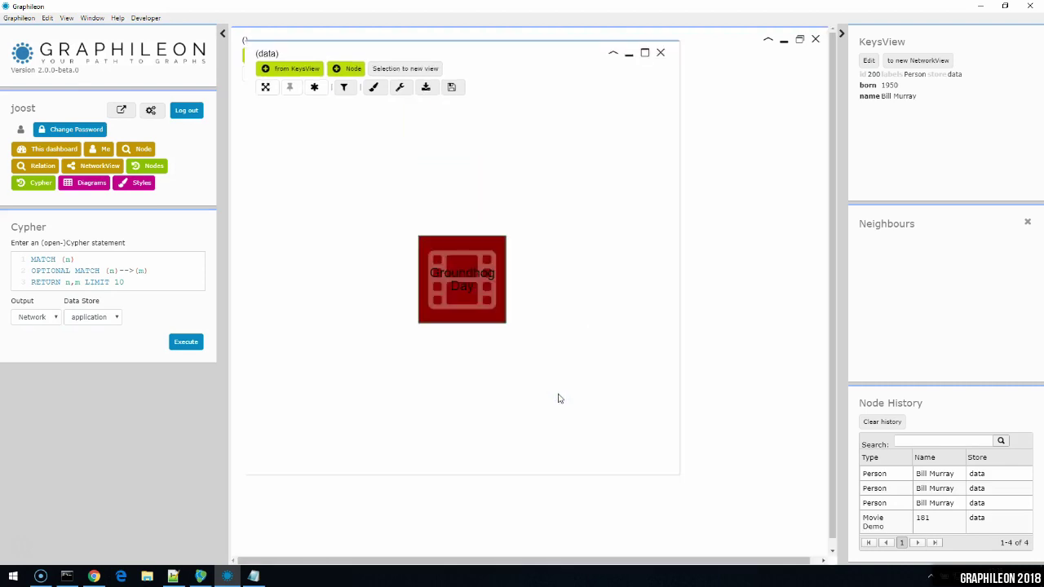
{"action": "left_click_drag", "start_coordinate": [555, 397], "coordinate": [524, 213]}
{"action": "left_click_drag", "start_coordinate": [358, 45], "coordinate": [398, 69]}
Expand Groundhog Day to reveal its ACTED_IN Person neighbour, then dismiss its action menu.
{"action": "left_click", "coordinate": [488, 313]}
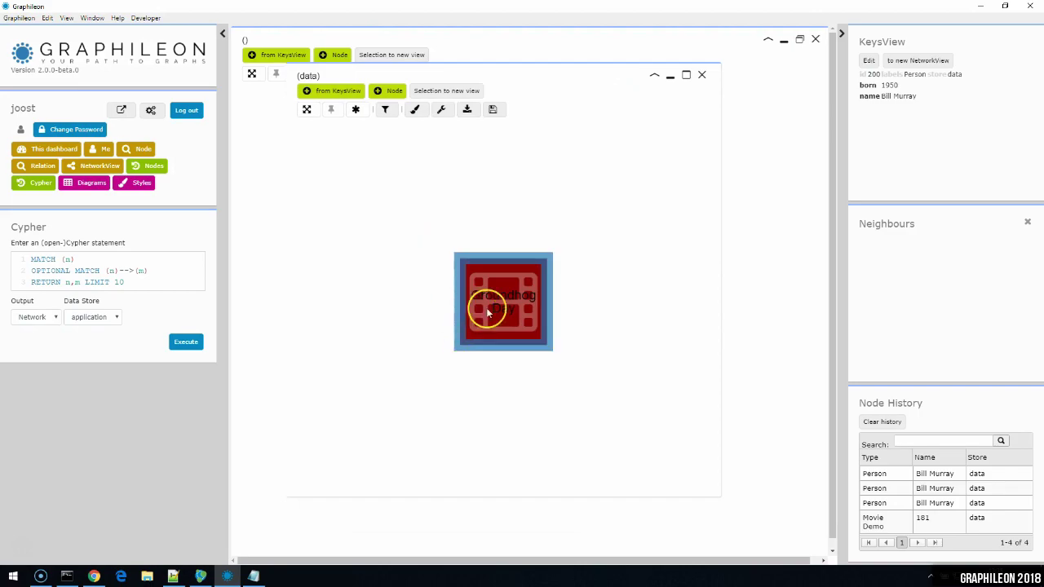
{"action": "double_click", "coordinate": [486, 309]}
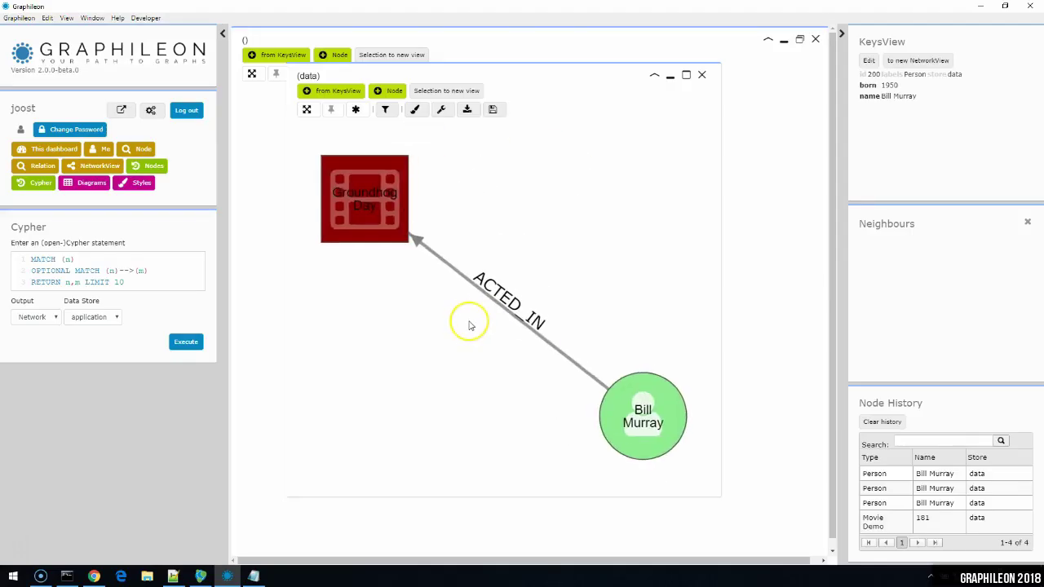
{"action": "right_click", "coordinate": [364, 215]}
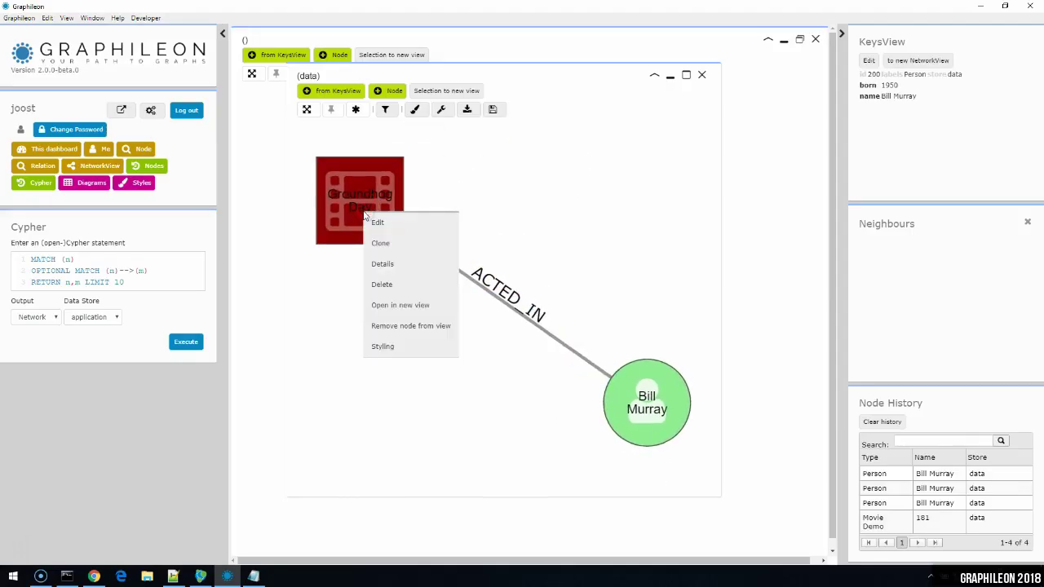
{"action": "left_click", "coordinate": [385, 348]}
{"action": "left_click", "coordinate": [326, 450]}
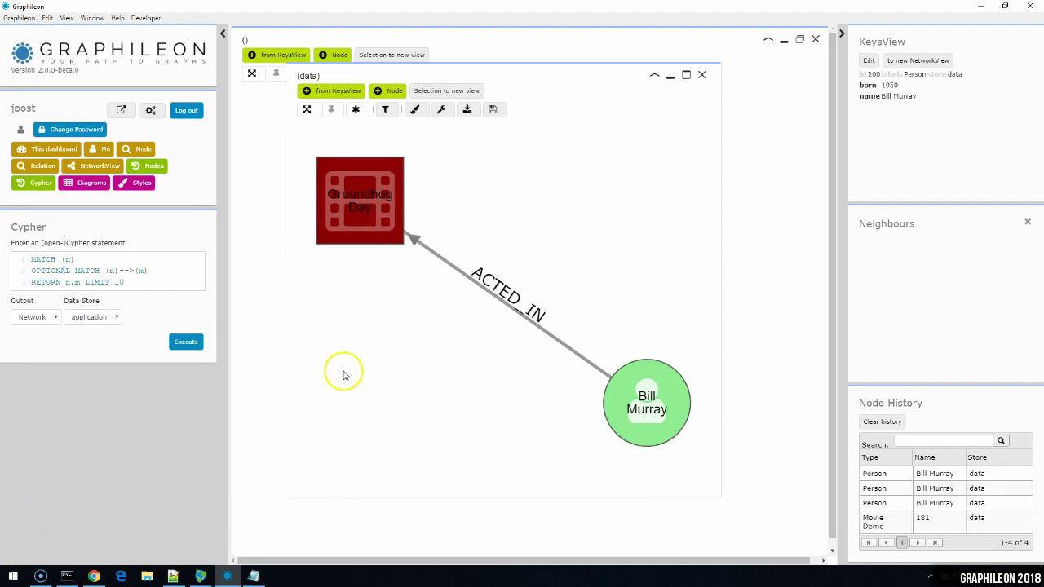
Select the Groundhog Day and Bill Murray nodes and remove both from the data view.
{"action": "right_click", "coordinate": [349, 310]}
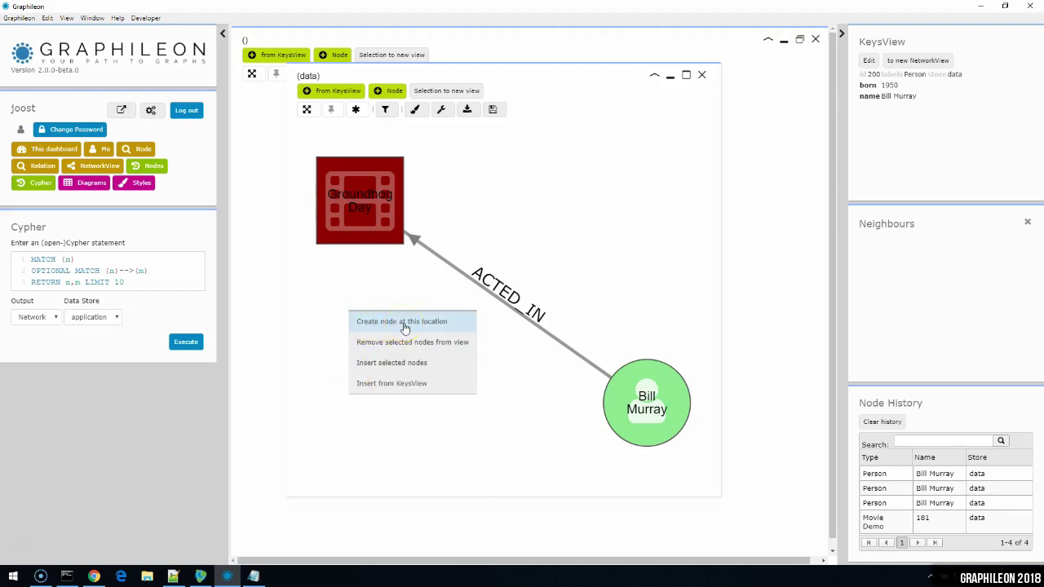
{"action": "left_click", "coordinate": [397, 349]}
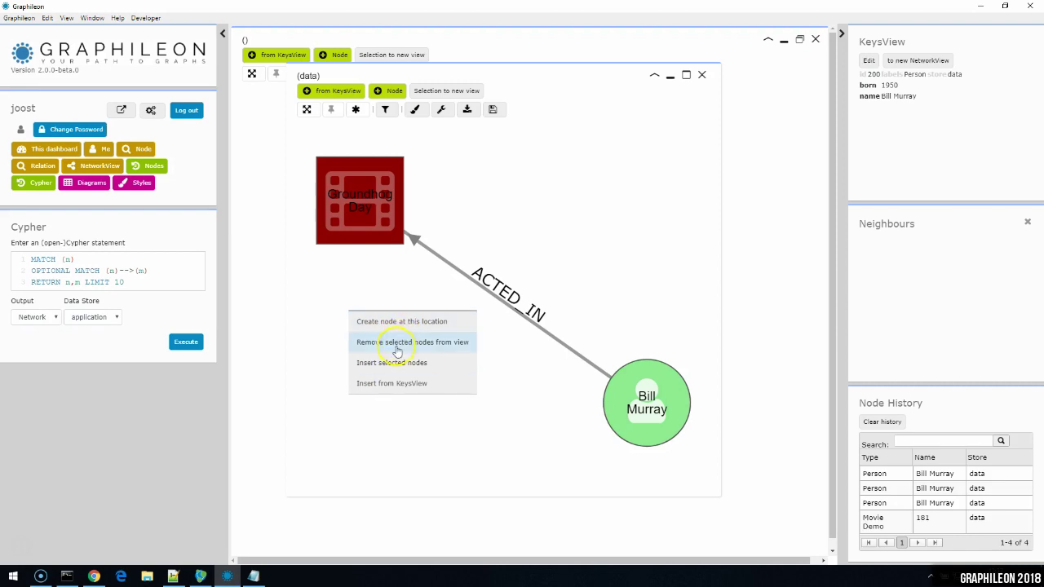
{"action": "left_click", "coordinate": [377, 228]}
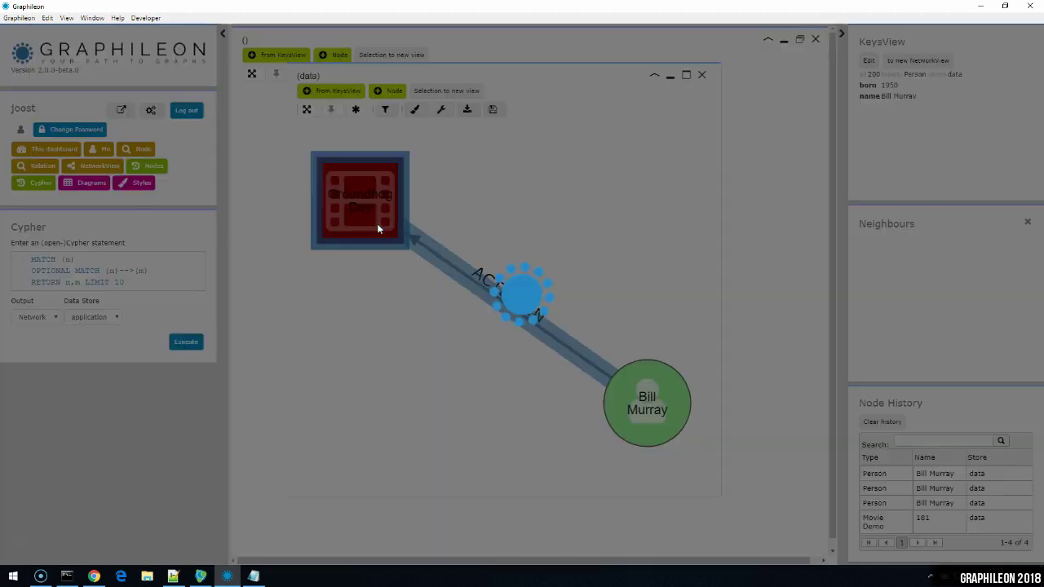
{"action": "left_click", "coordinate": [599, 450]}
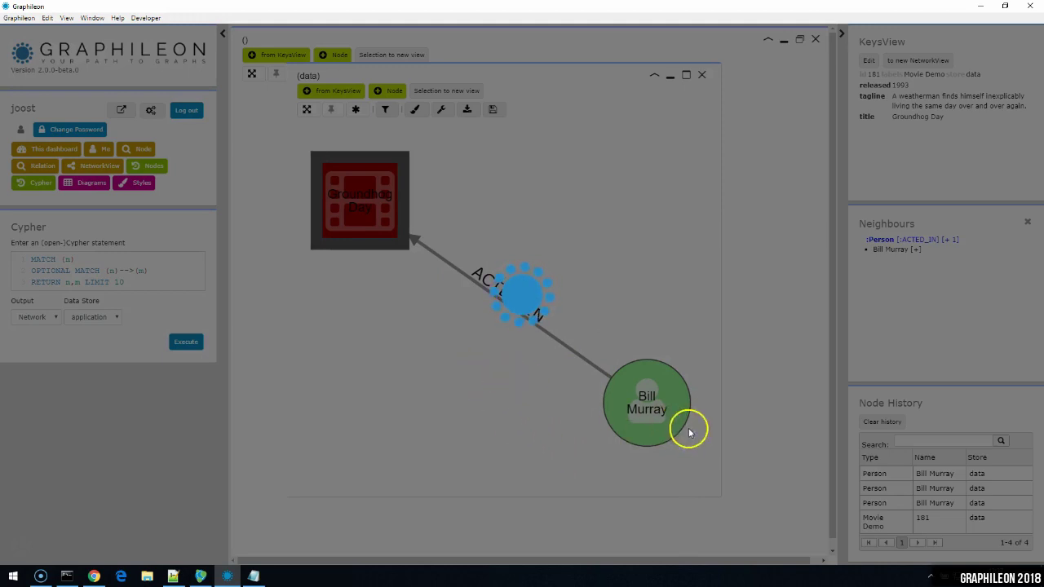
{"action": "left_click", "coordinate": [653, 417]}
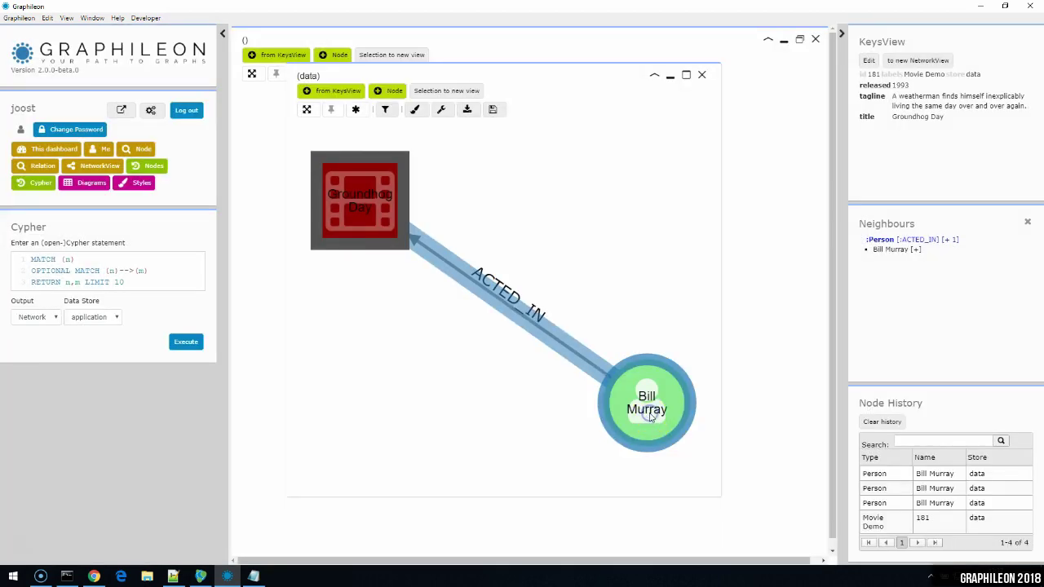
{"action": "right_click", "coordinate": [647, 405]}
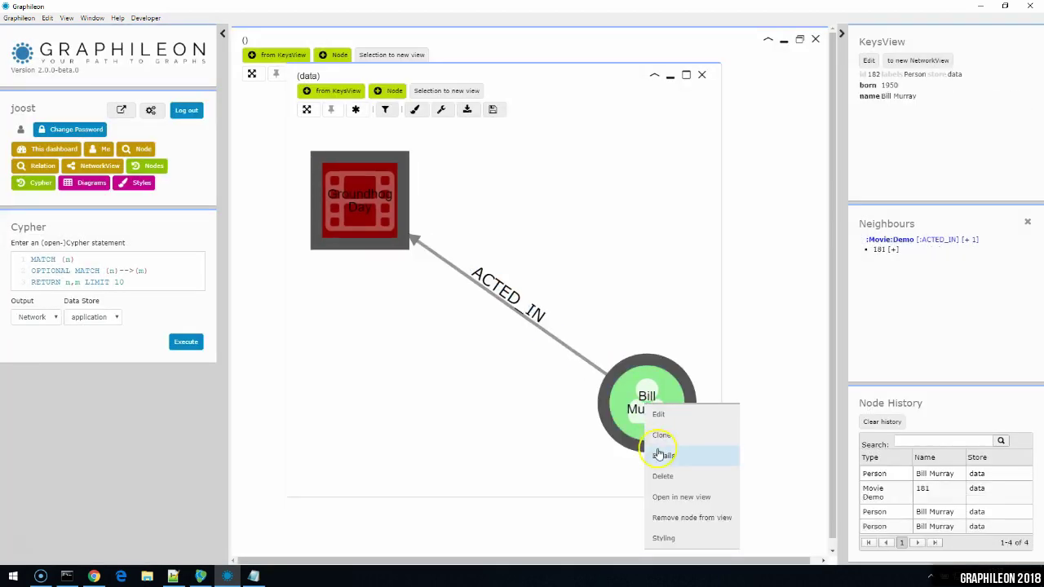
{"action": "right_click", "coordinate": [427, 330]}
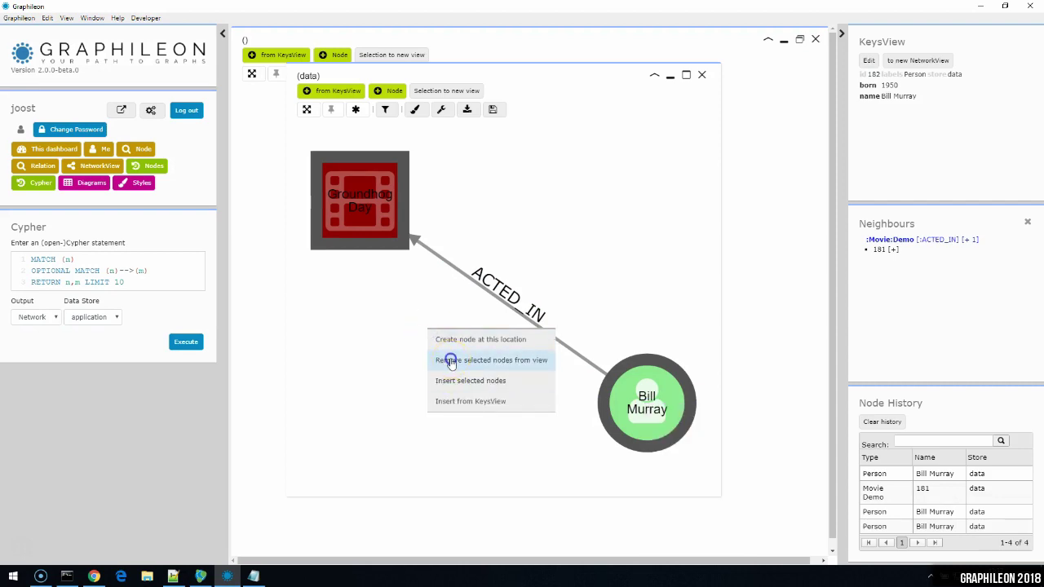
{"action": "left_click", "coordinate": [451, 363]}
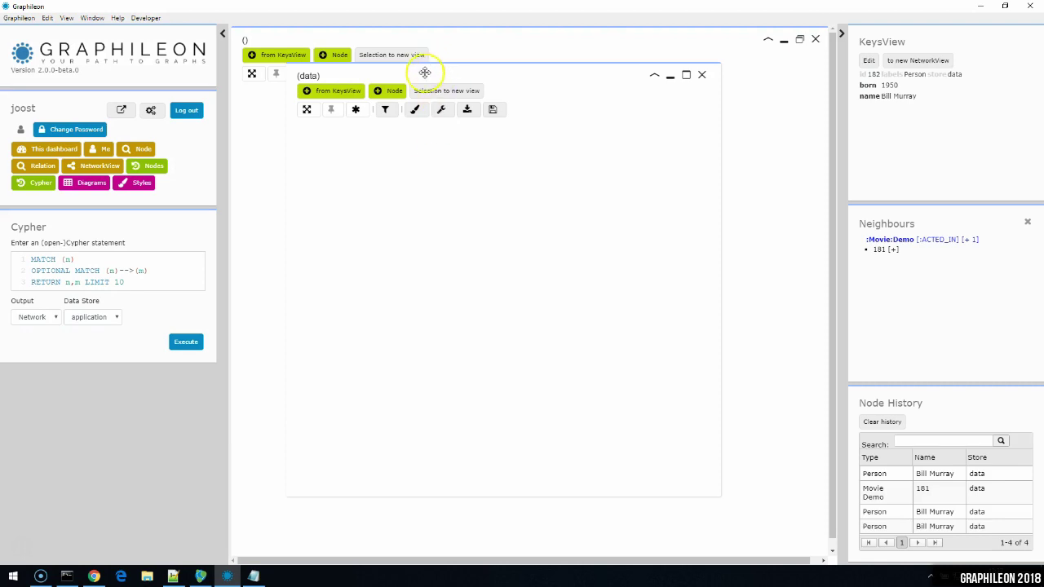
Move the data view aside and select Groundhog Day in the main view.
{"action": "left_click_drag", "start_coordinate": [424, 73], "coordinate": [545, 141]}
{"action": "left_click_drag", "start_coordinate": [401, 133], "coordinate": [495, 198]}
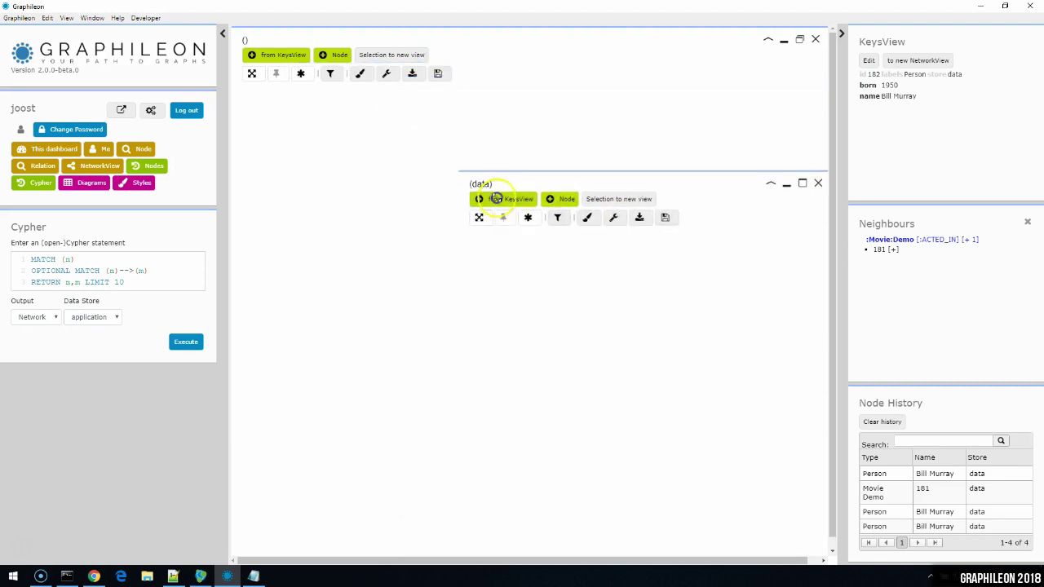
{"action": "left_click", "coordinate": [496, 198]}
{"action": "left_click", "coordinate": [529, 303]}
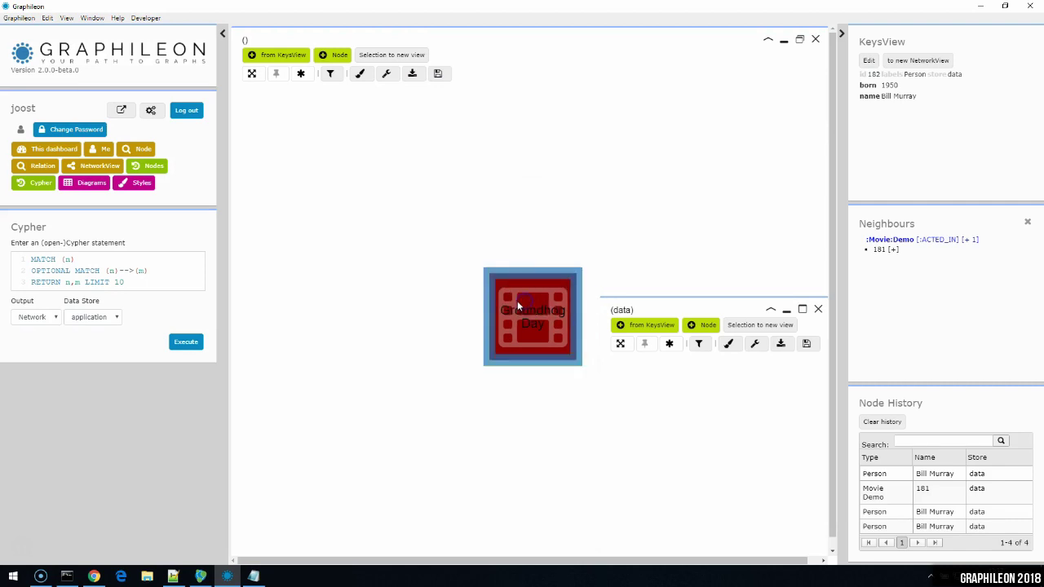
{"action": "left_click", "coordinate": [625, 361]}
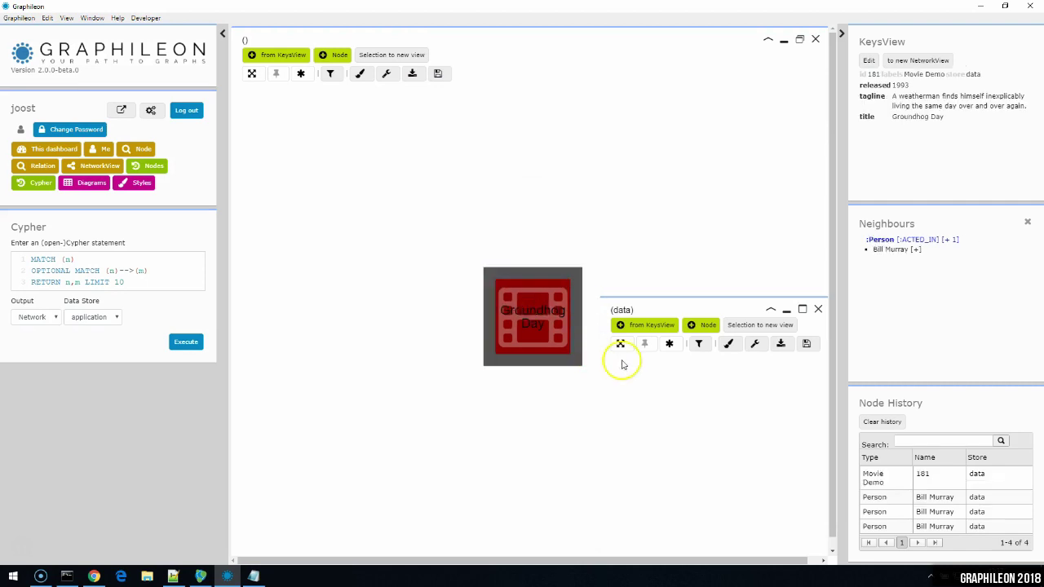
Insert Groundhog Day into the data view and move the view back over the main graph.
{"action": "right_click", "coordinate": [681, 401]}
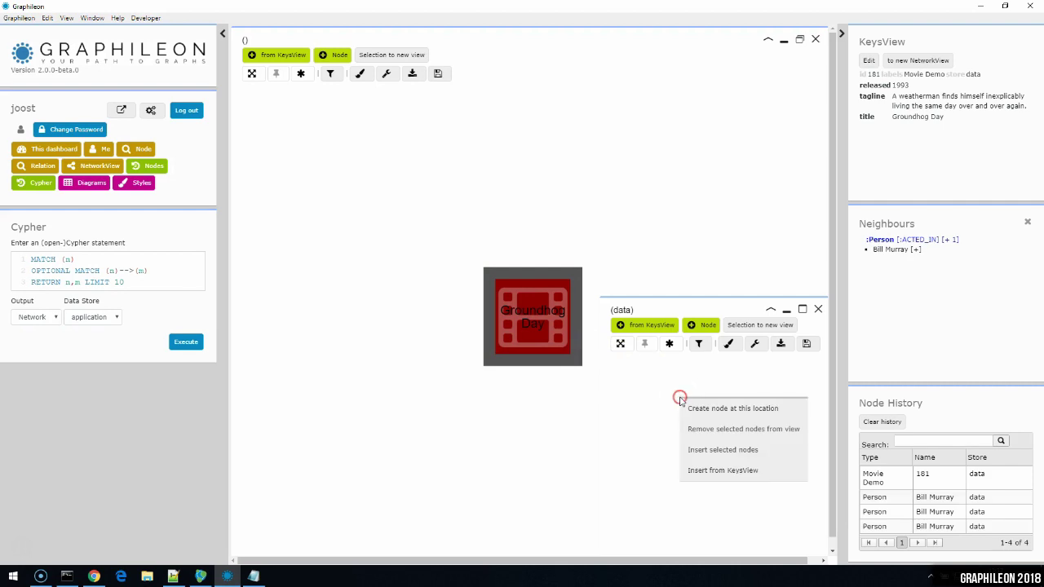
{"action": "left_click", "coordinate": [704, 451]}
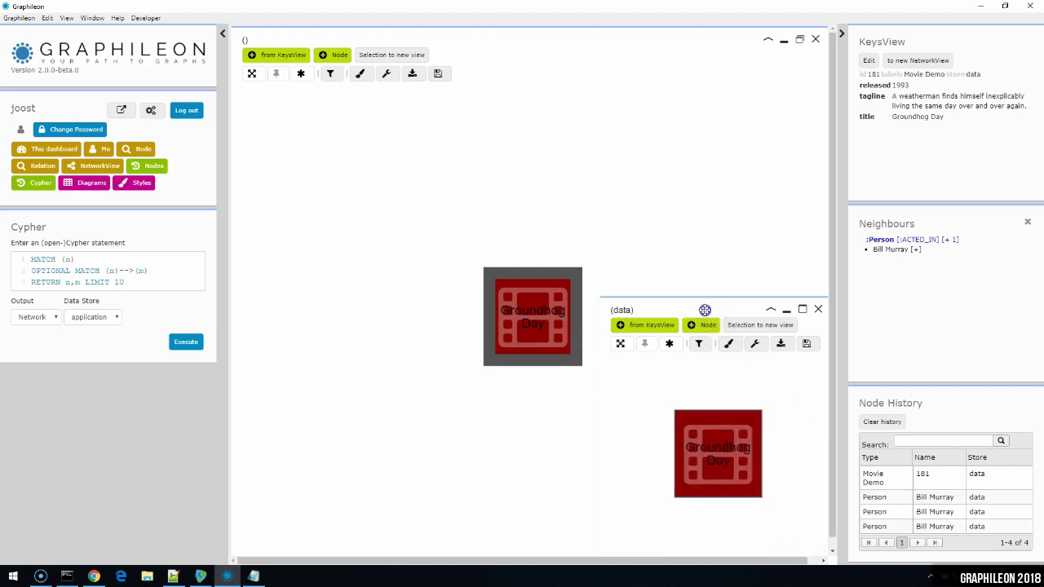
{"action": "left_click_drag", "start_coordinate": [706, 308], "coordinate": [454, 102]}
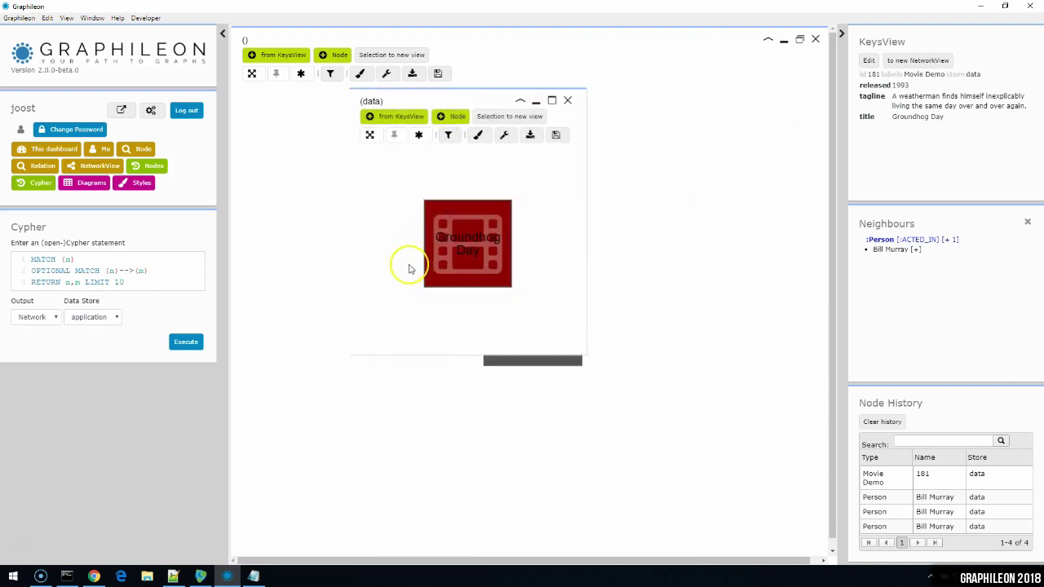
{"action": "right_click", "coordinate": [380, 262]}
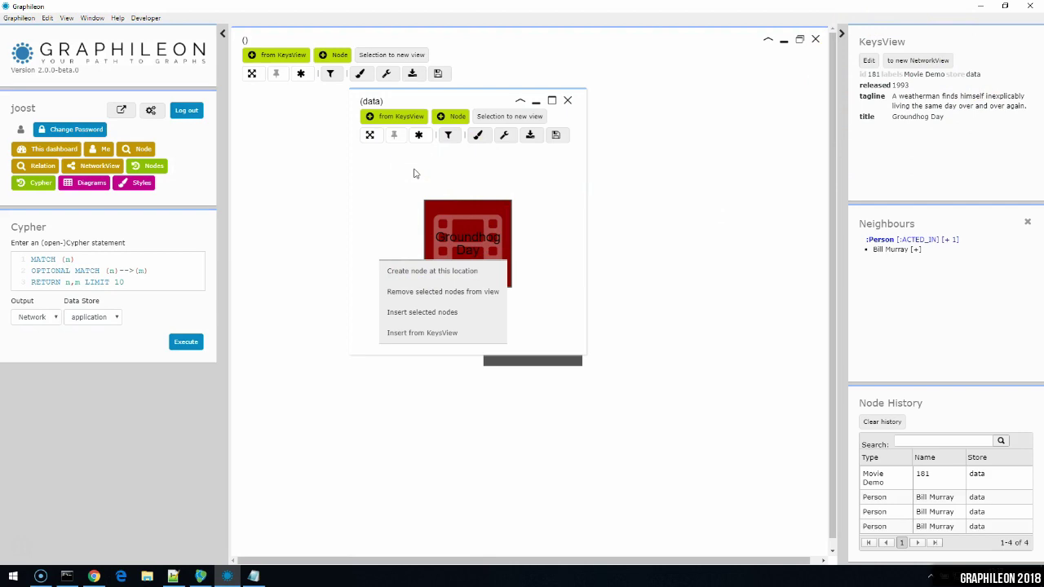
Dismiss the canvas menu, enlarge the data view, and bring up the Find node by id form.
{"action": "left_click", "coordinate": [19, 548]}
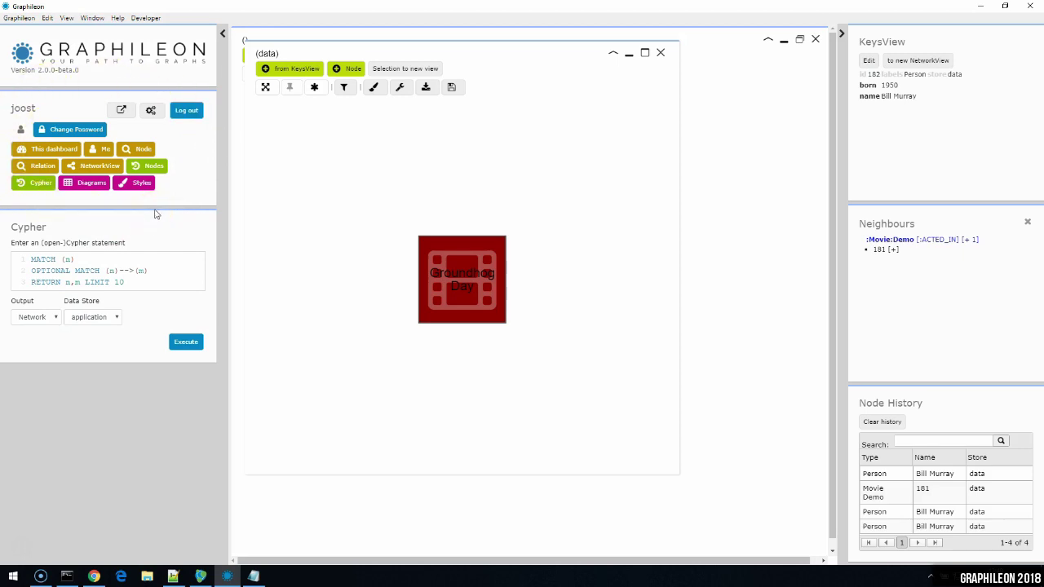
{"action": "left_click", "coordinate": [82, 170]}
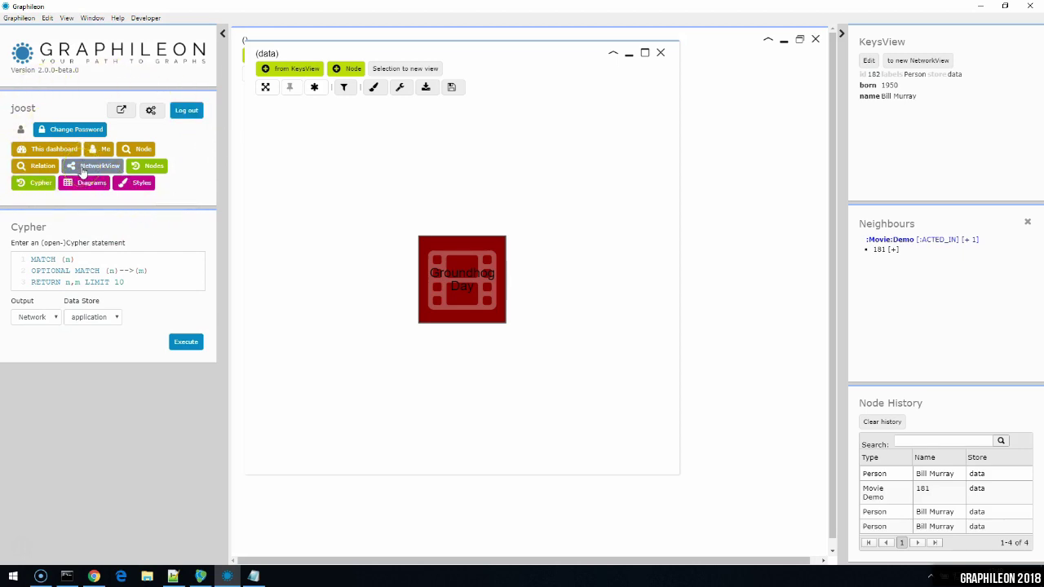
{"action": "left_click", "coordinate": [156, 167]}
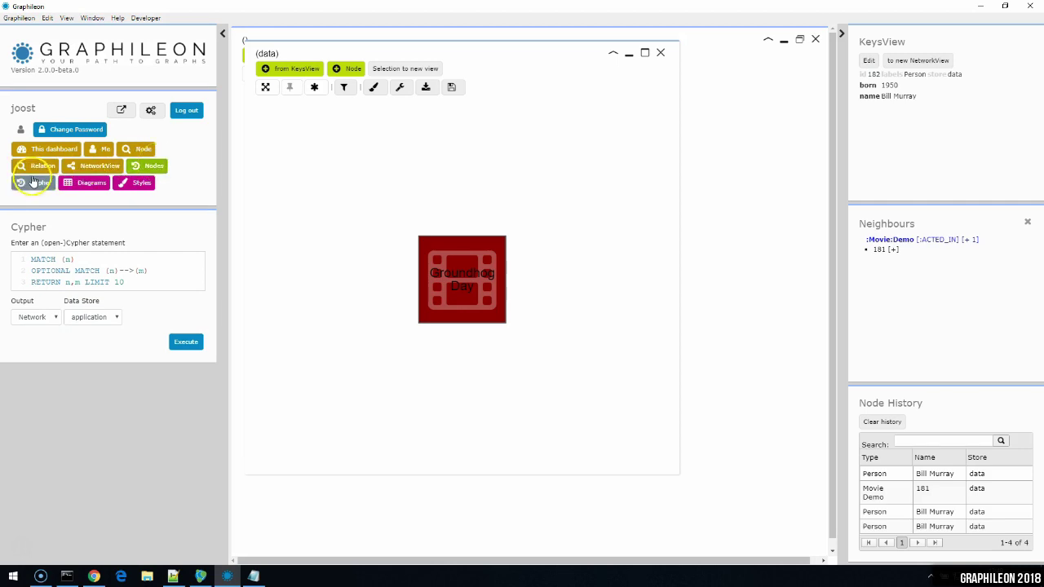
{"action": "left_click", "coordinate": [65, 188]}
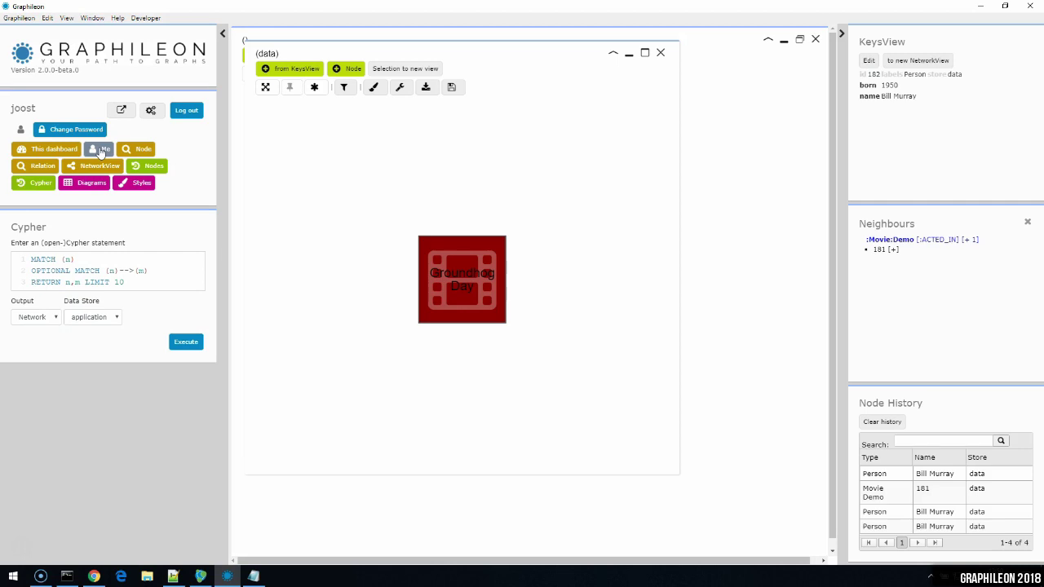
{"action": "left_click", "coordinate": [141, 151]}
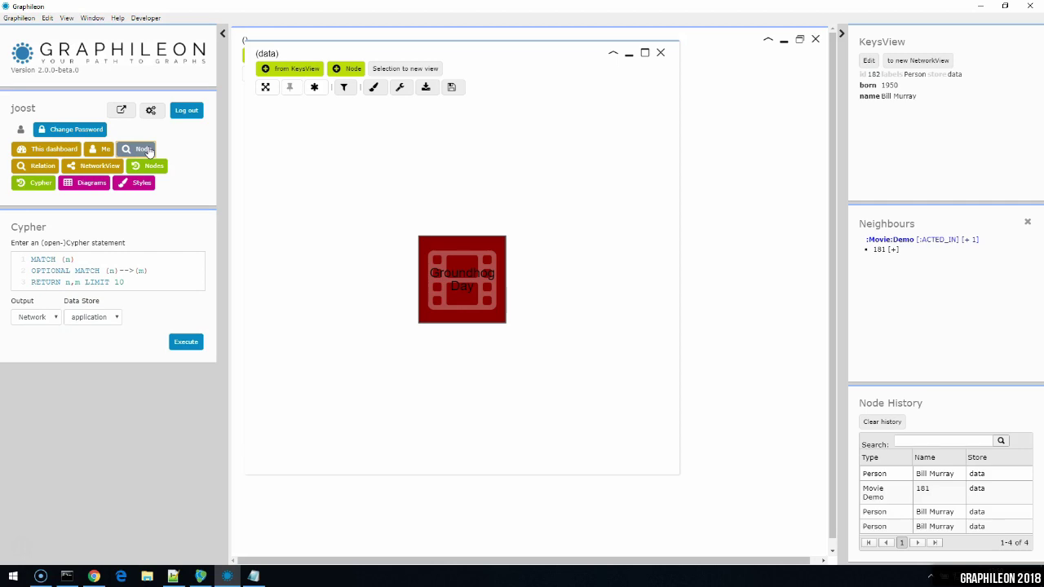
Look up node id 182 in the 'data' store, opening it in a new data view.
{"action": "left_click", "coordinate": [150, 152]}
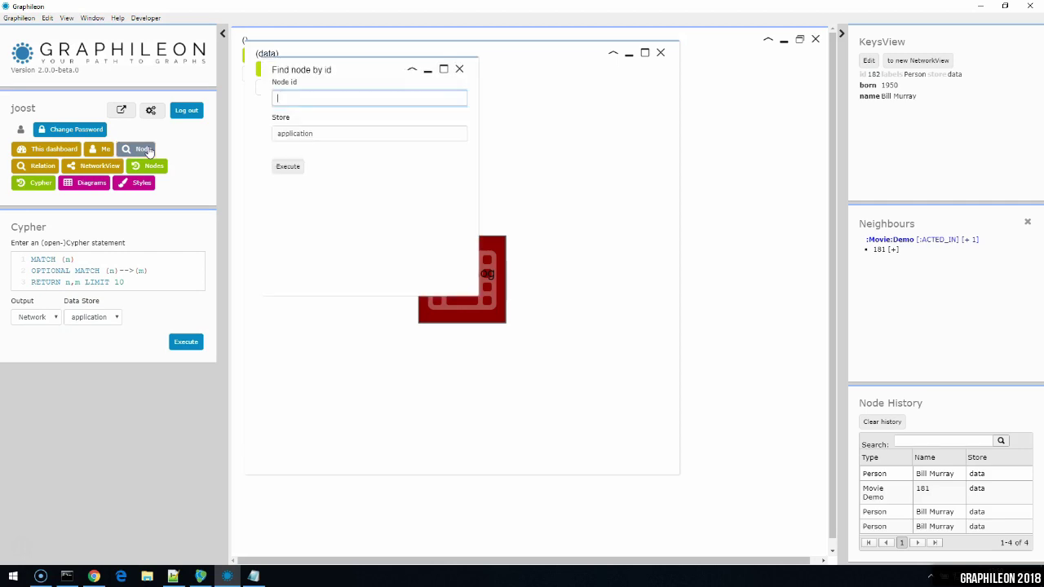
{"action": "left_click", "coordinate": [303, 99]}
{"action": "left_click_drag", "start_coordinate": [326, 132], "coordinate": [234, 147]}
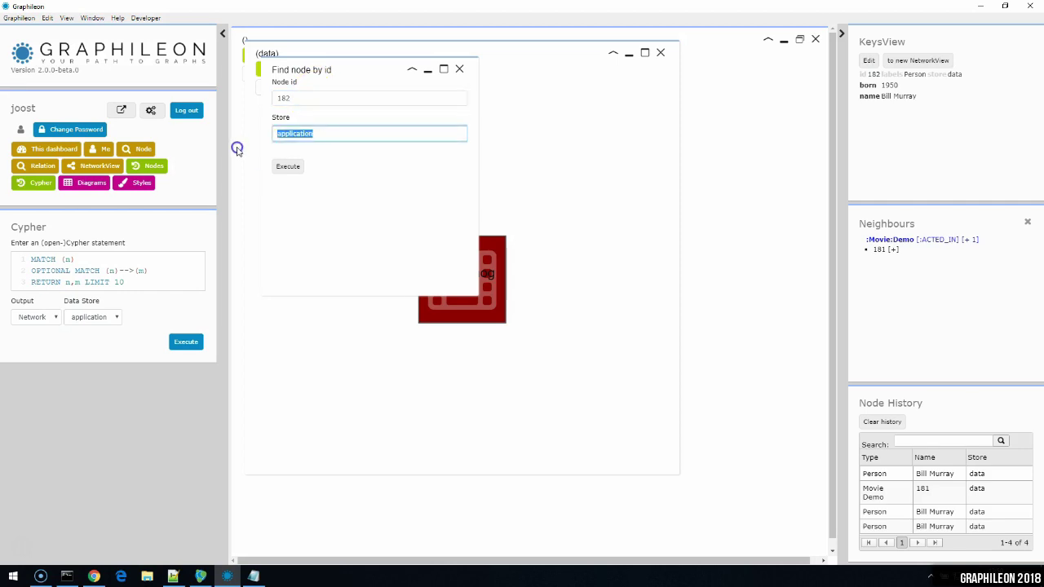
{"action": "type", "text": "data"}
{"action": "left_click", "coordinate": [287, 168]}
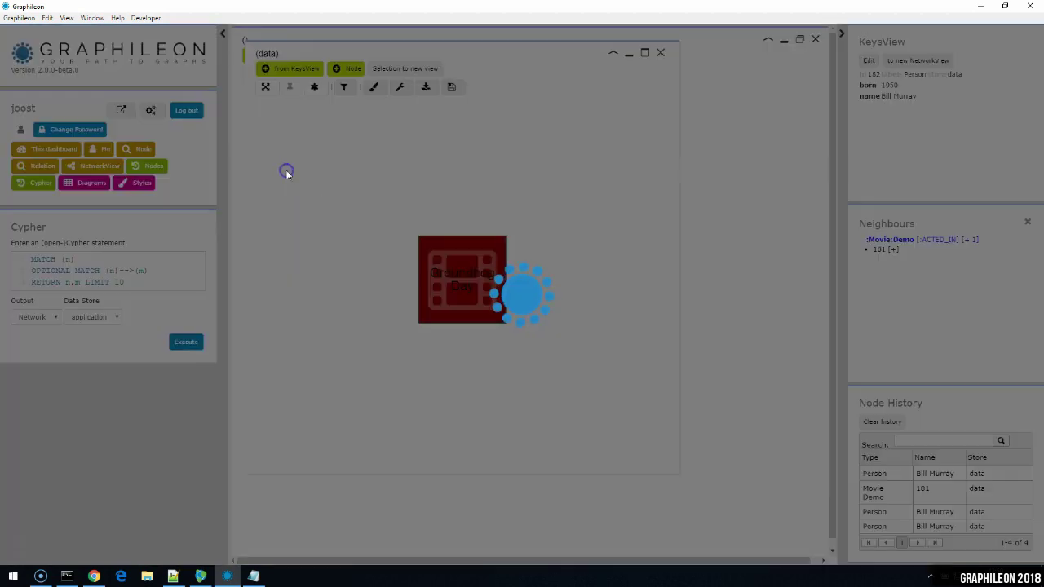
{"action": "left_click", "coordinate": [324, 177]}
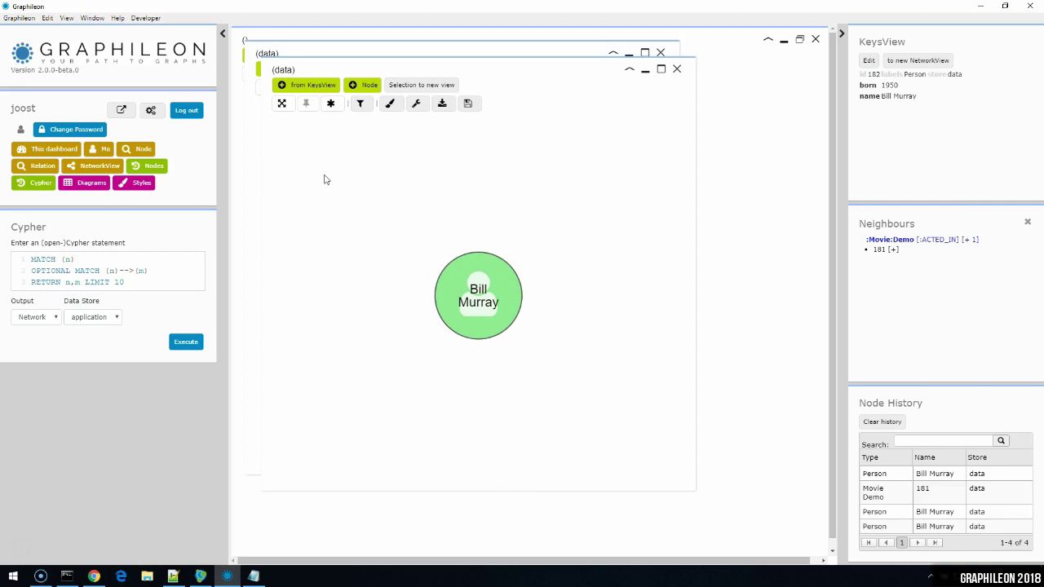
{"action": "left_click", "coordinate": [422, 413]}
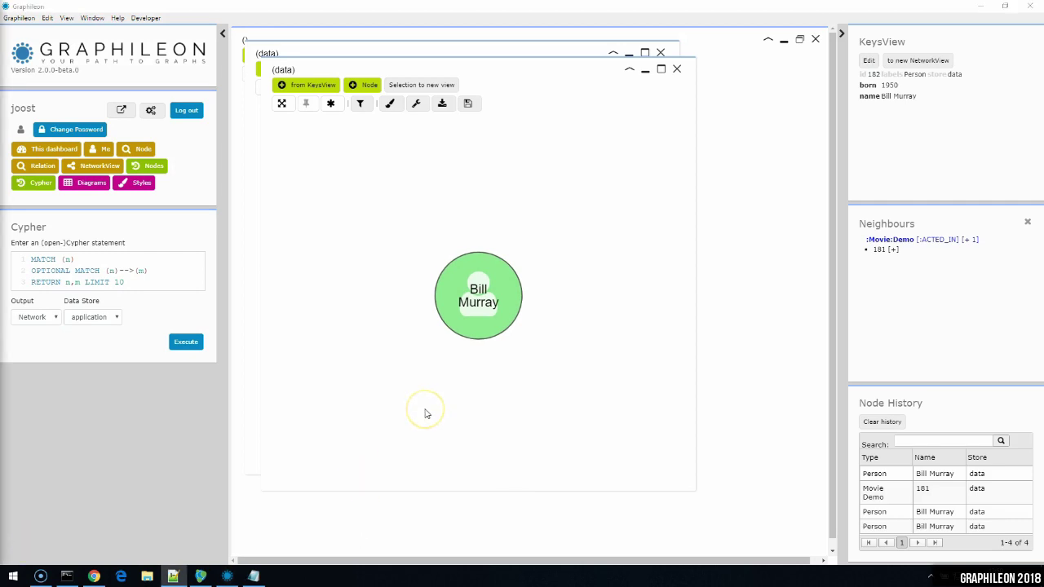